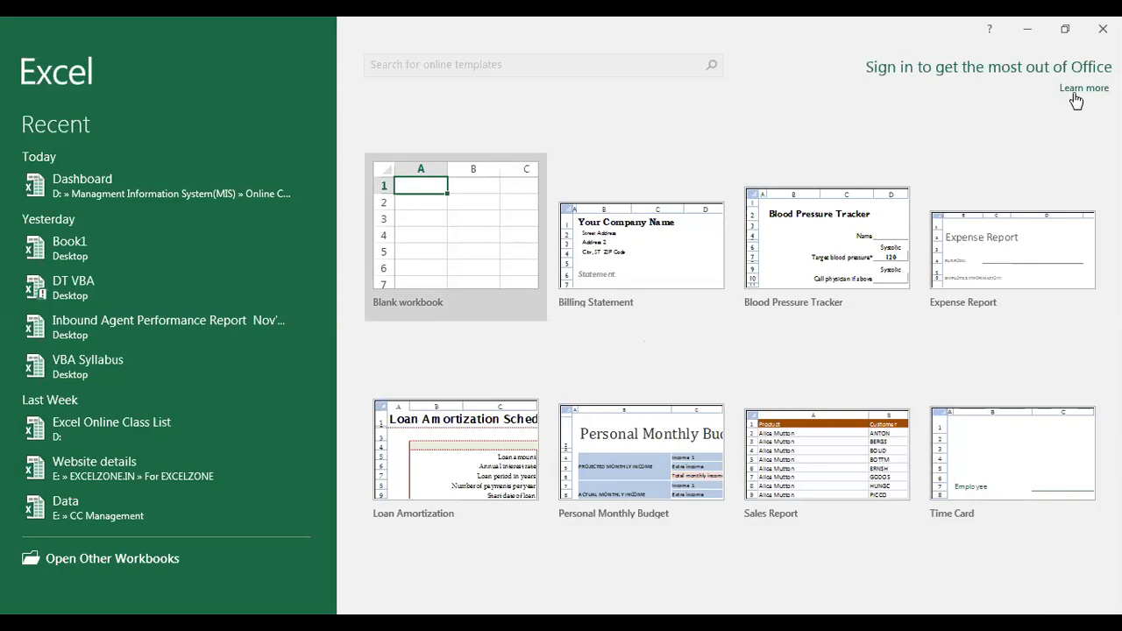
# Step: Start Microsoft account sign-in from the start screen and submit the account's phone number
pyautogui.click(988, 72)
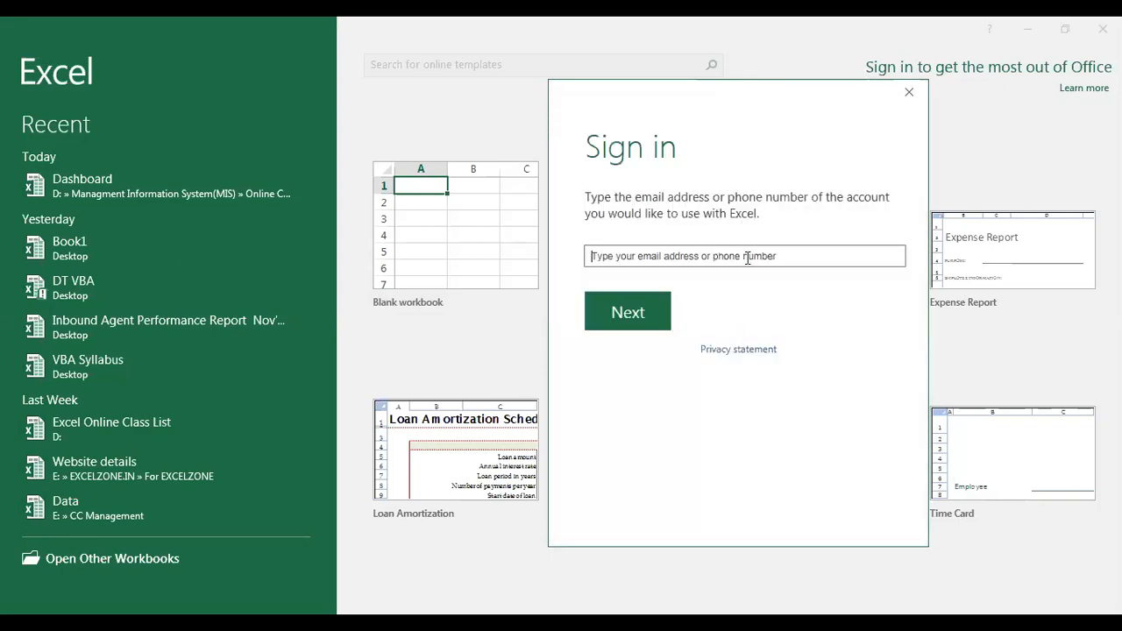
pyautogui.click(747, 258)
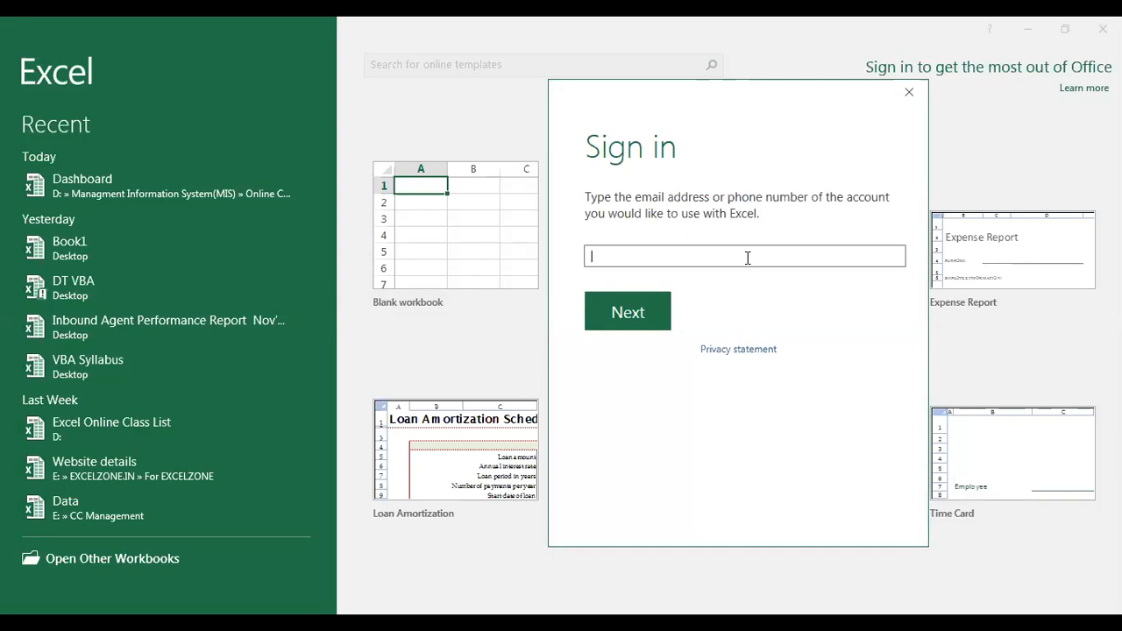
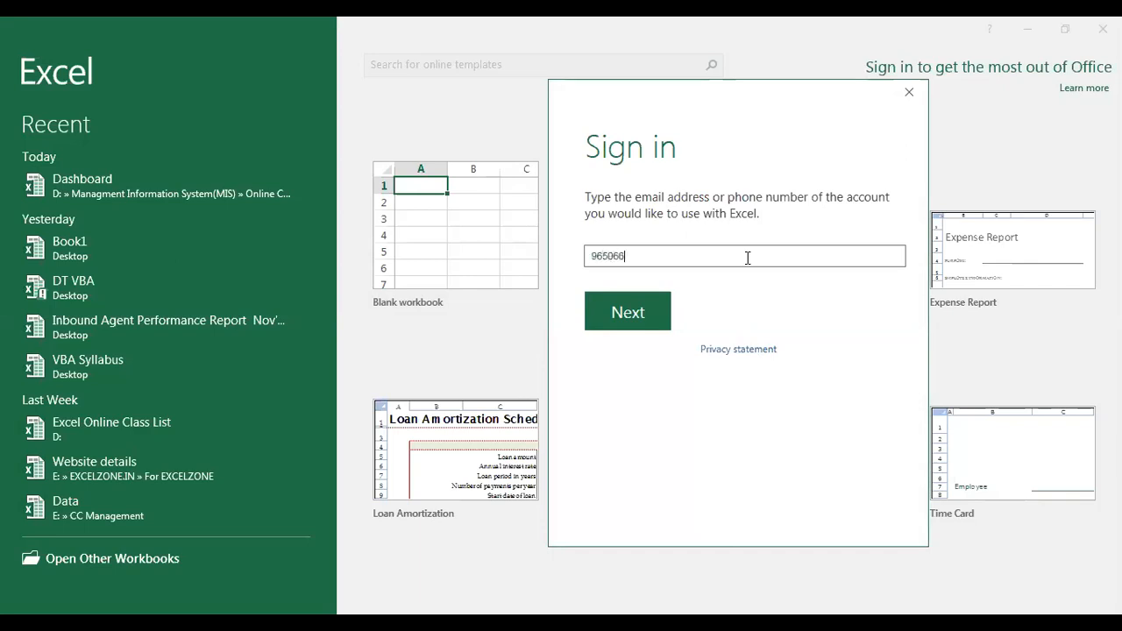
pyautogui.click(634, 322)
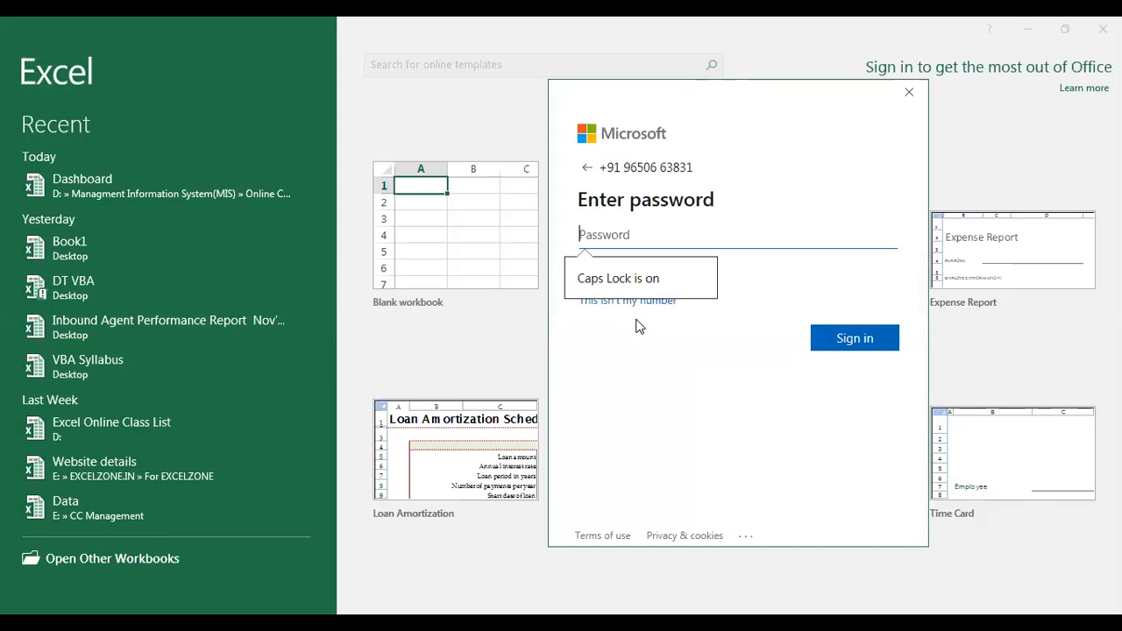
# Step: Dismiss the caps lock warning, choose Forgot password, and verify with the security code sent by text
pyautogui.click(621, 430)
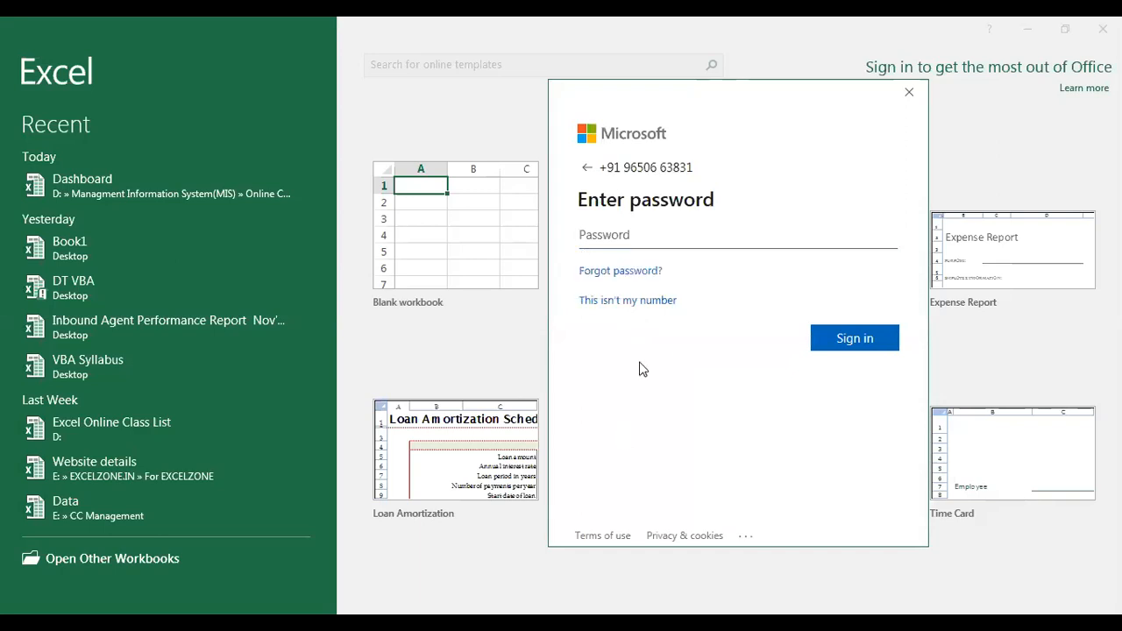
pyautogui.click(638, 273)
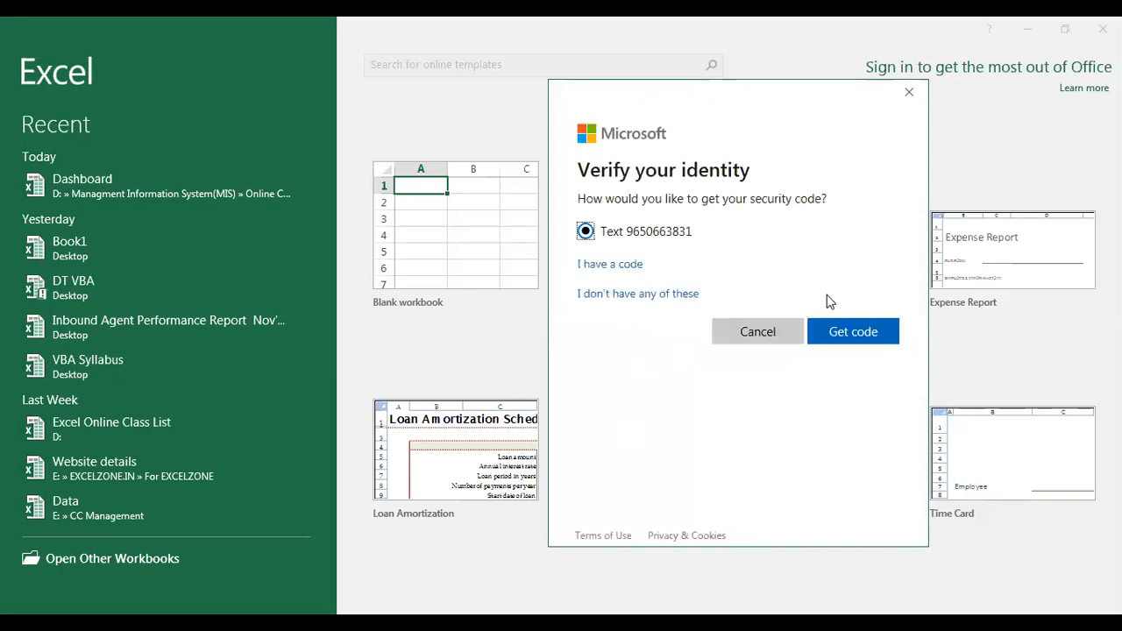
pyautogui.click(849, 337)
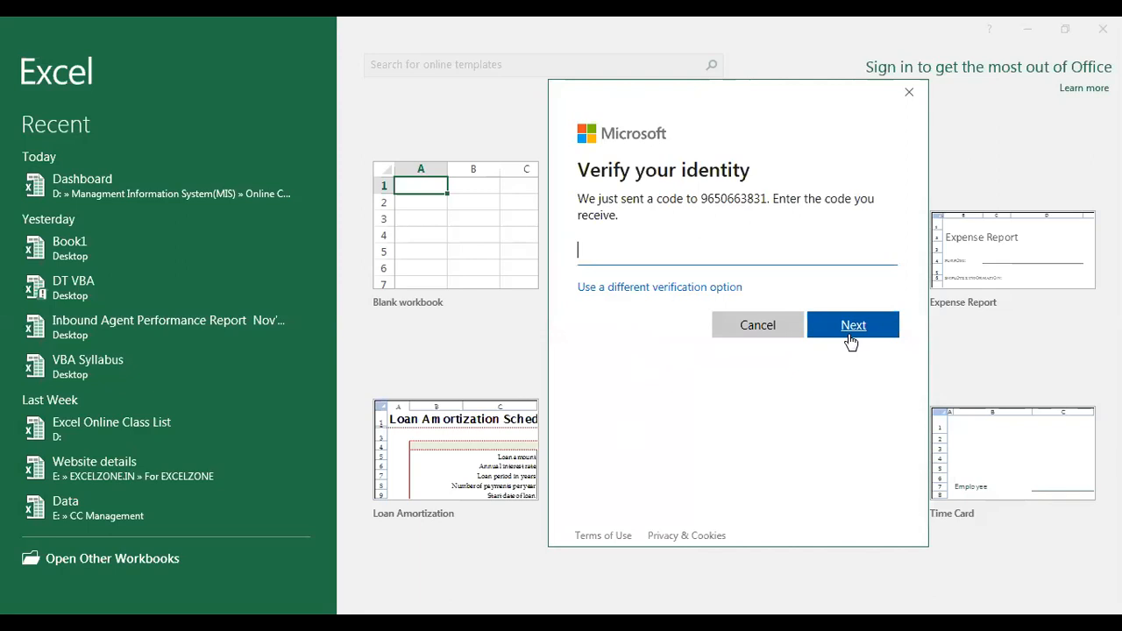
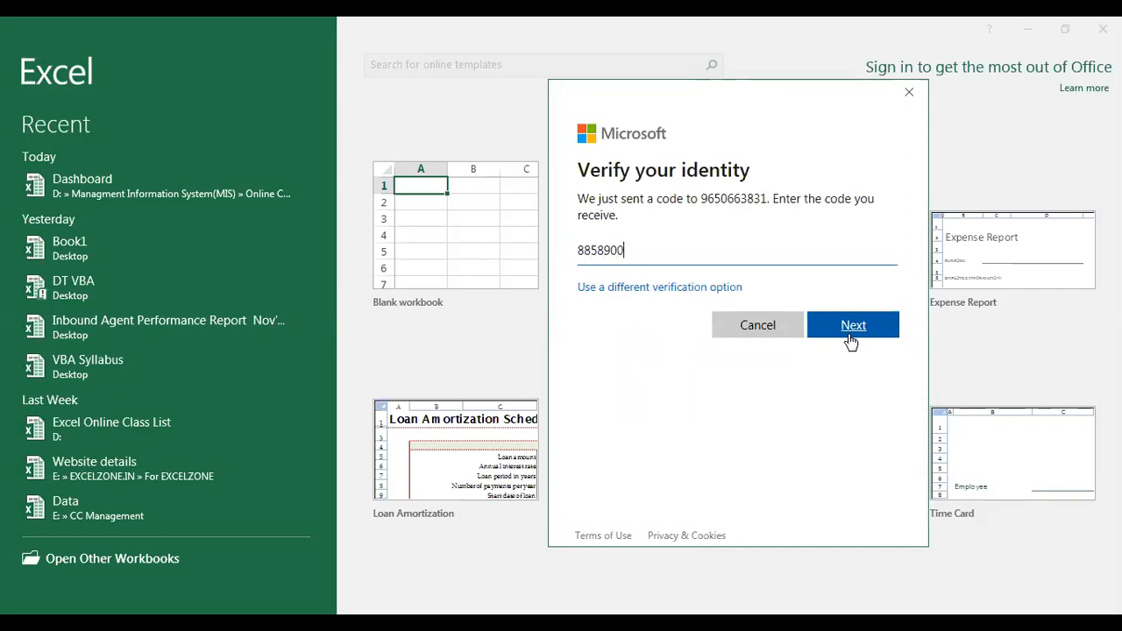
pyautogui.click(850, 340)
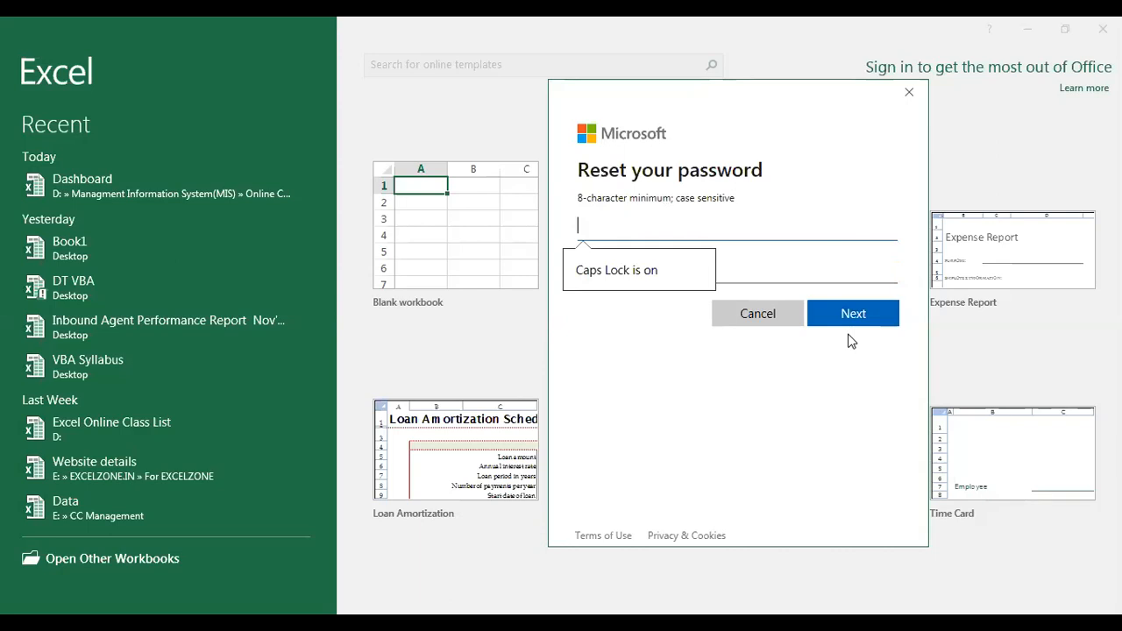
# Step: Enter and confirm a new account password, then go back to sign in
pyautogui.write('••••••••••••')
pyautogui.click(854, 316)
pyautogui.write('••••••••••••')
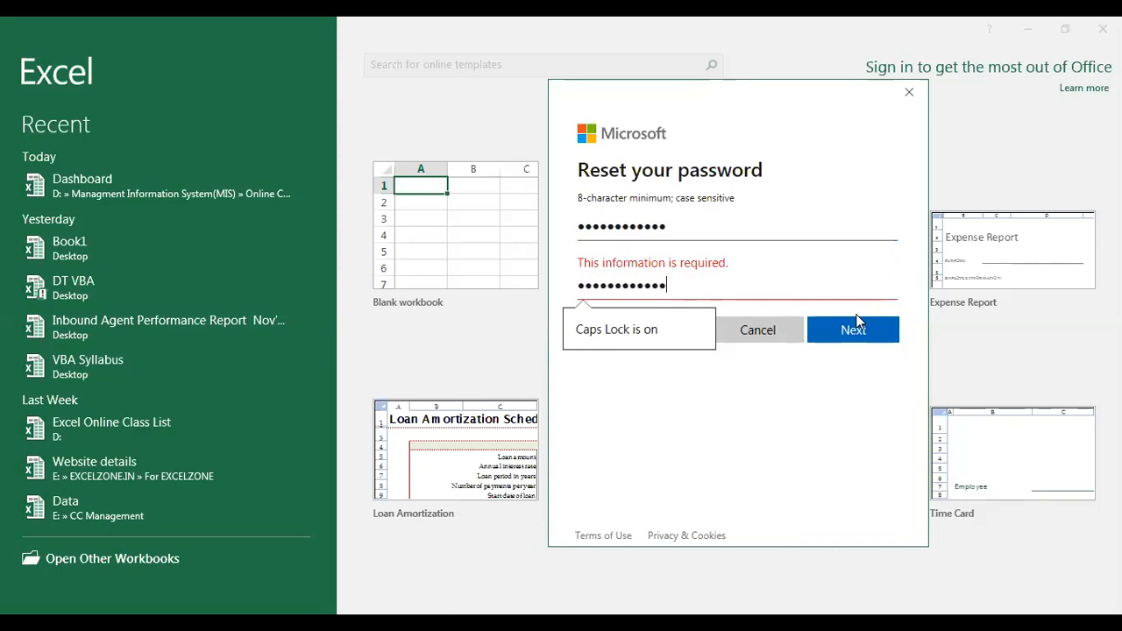
pyautogui.click(857, 324)
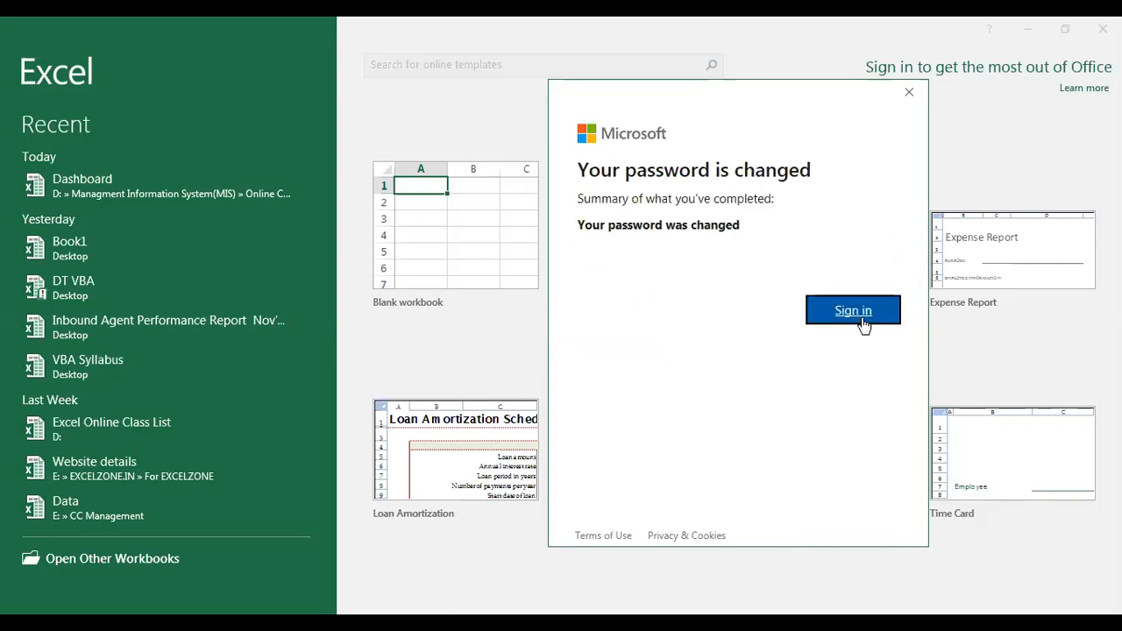
pyautogui.click(860, 320)
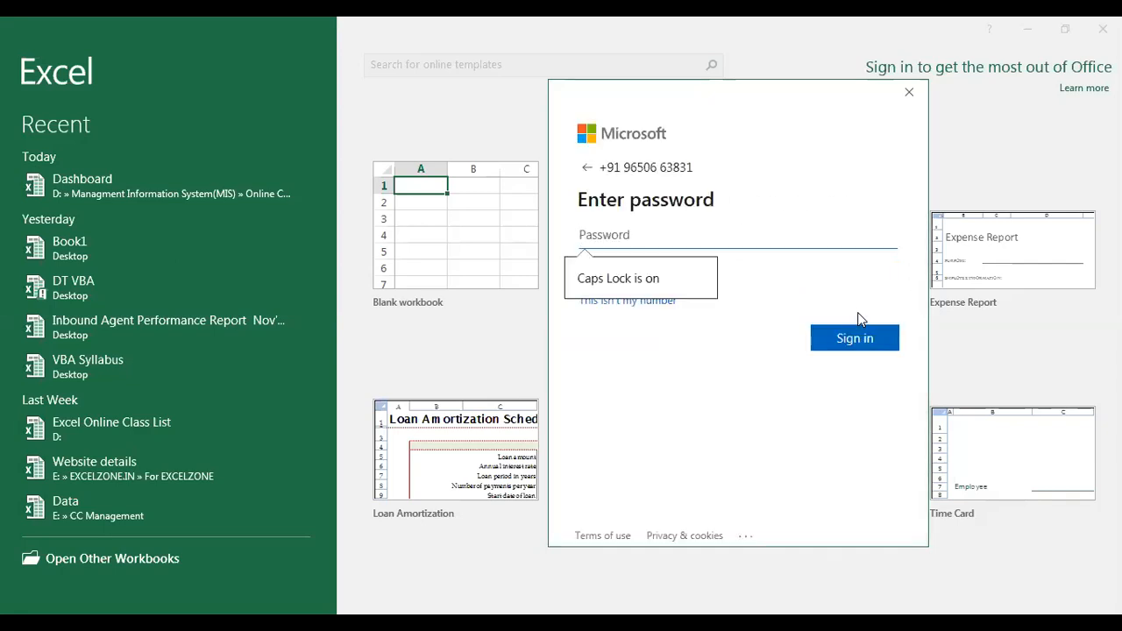
# Step: Sign in with the new password and submit a Gmail address as the alias e-mail
pyautogui.write('•••••••••••••')
pyautogui.click(858, 337)
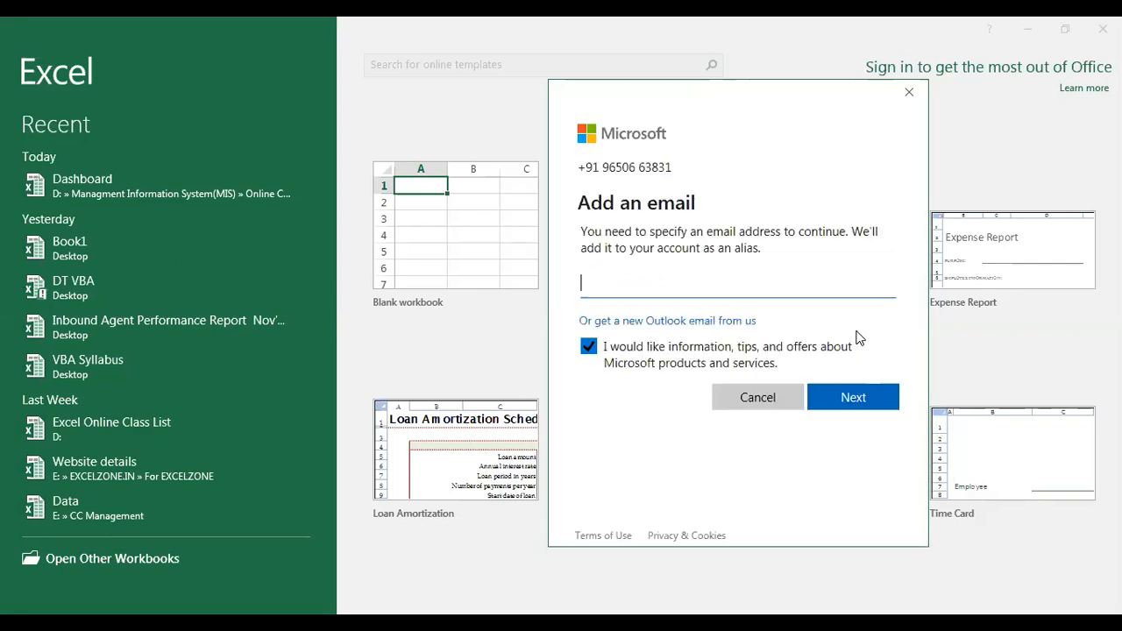
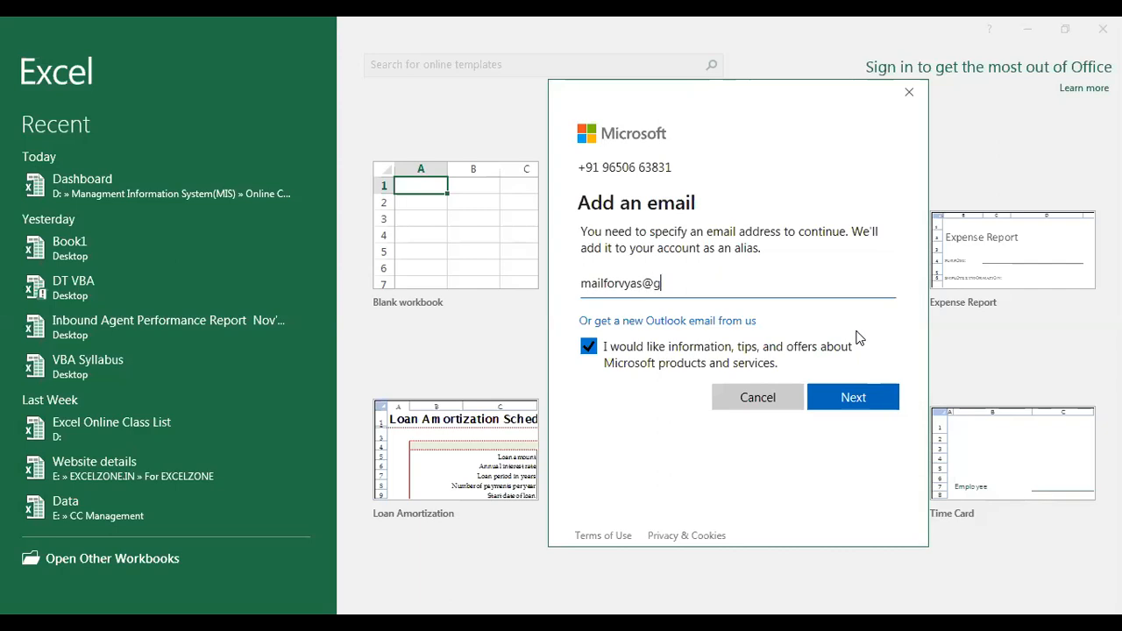
pyautogui.click(854, 396)
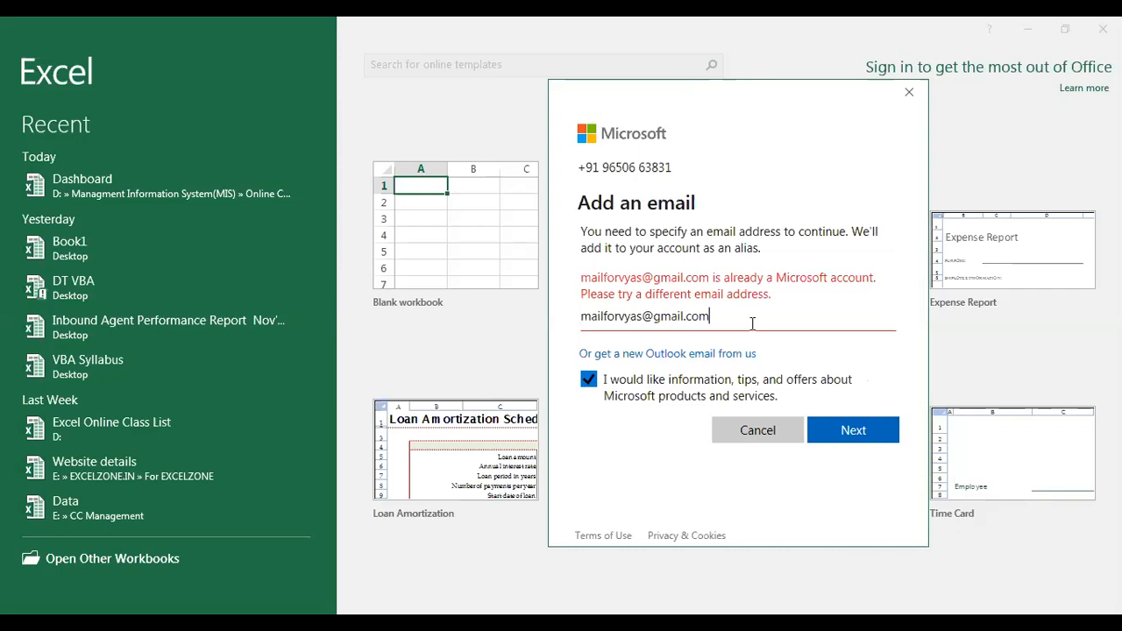
# Step: Replace the rejected address with an Outlook e-mail address and resubmit it
pyautogui.press('BackSpace')
pyautogui.press('BackSpace')
pyautogui.press('BackSpace')
pyautogui.press('BackSpace')
pyautogui.press('BackSpace')
pyautogui.press('BackSpace')
pyautogui.press('BackSpace')
pyautogui.press('BackSpace')
pyautogui.press('BackSpace')
pyautogui.press('BackSpace')
pyautogui.press('BackSpace')
pyautogui.press('BackSpace')
pyautogui.press('BackSpace')
pyautogui.press('BackSpace')
pyautogui.press('BackSpace')
pyautogui.press('BackSpace')
pyautogui.press('BackSpace')
pyautogui.press('BackSpace')
pyautogui.press('BackSpace')
pyautogui.press('BackSpace')
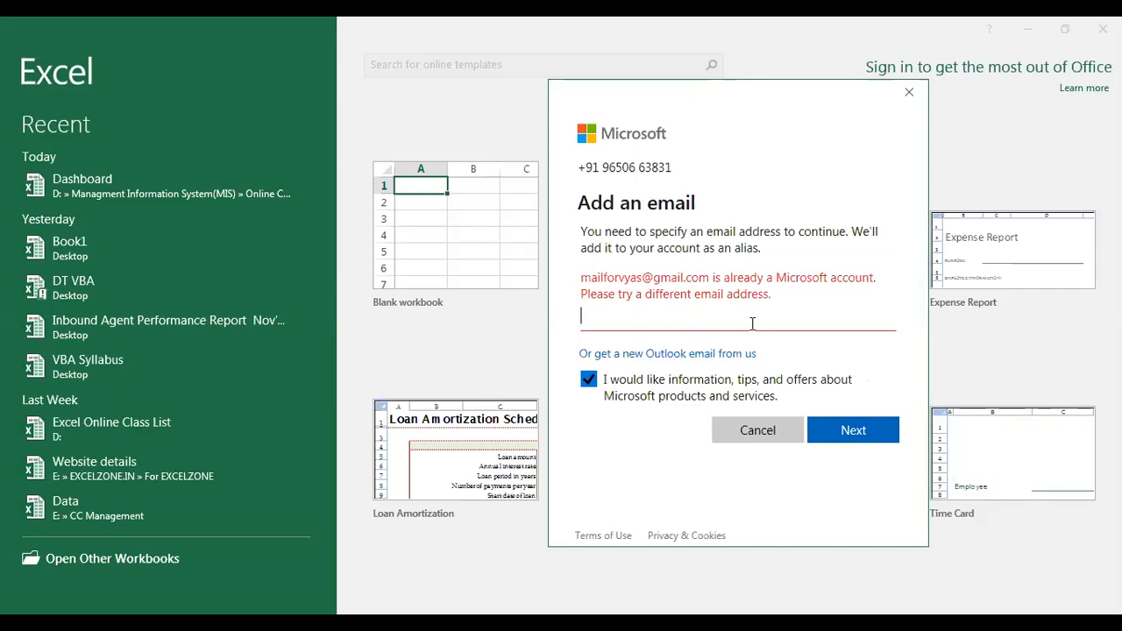
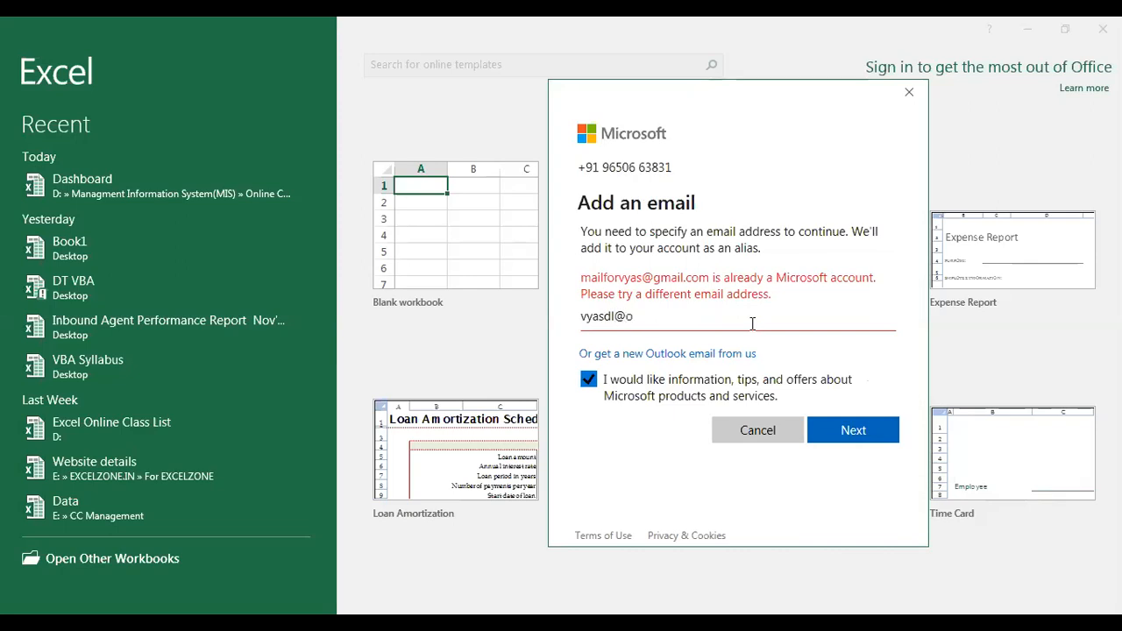
pyautogui.click(852, 429)
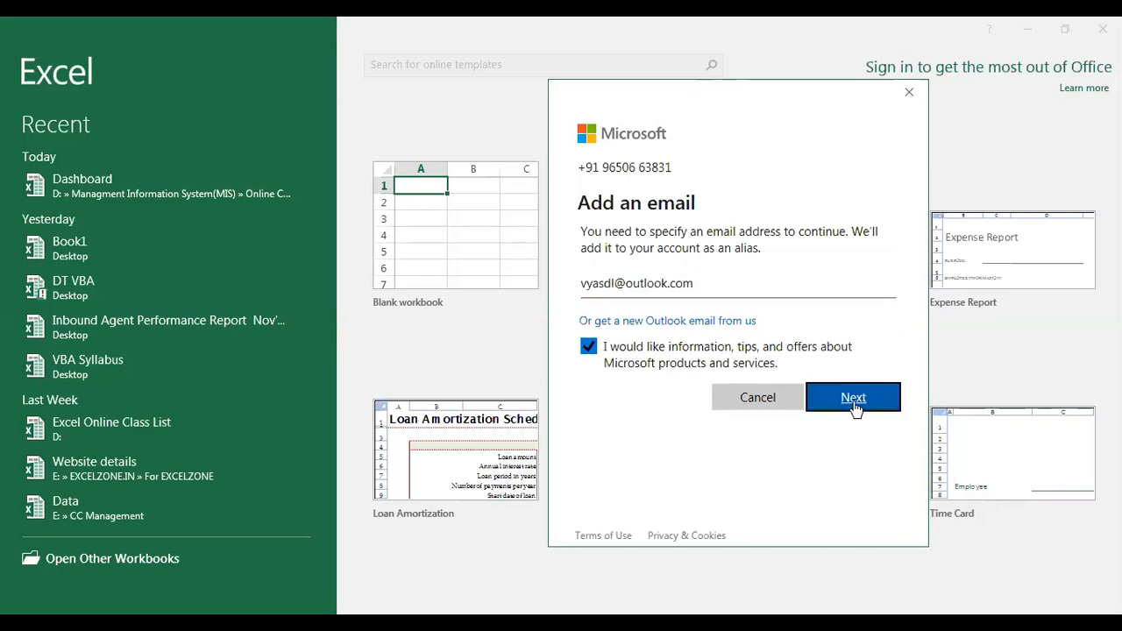
pyautogui.click(851, 393)
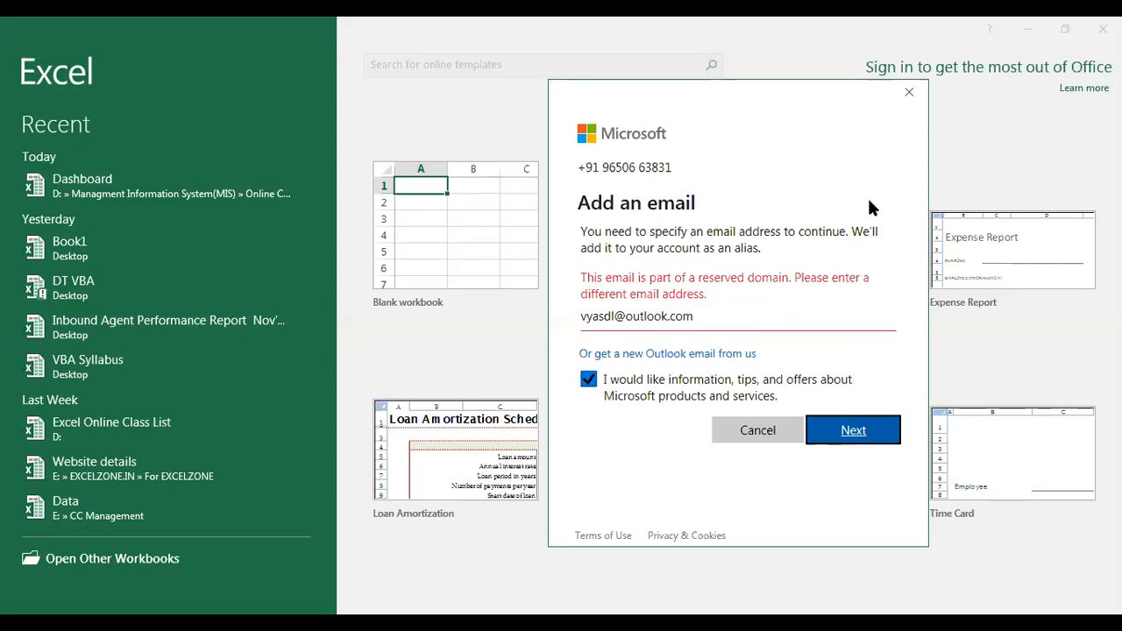
# Step: Close the Add an email sign-in dialog to abandon signing in
pyautogui.click(911, 90)
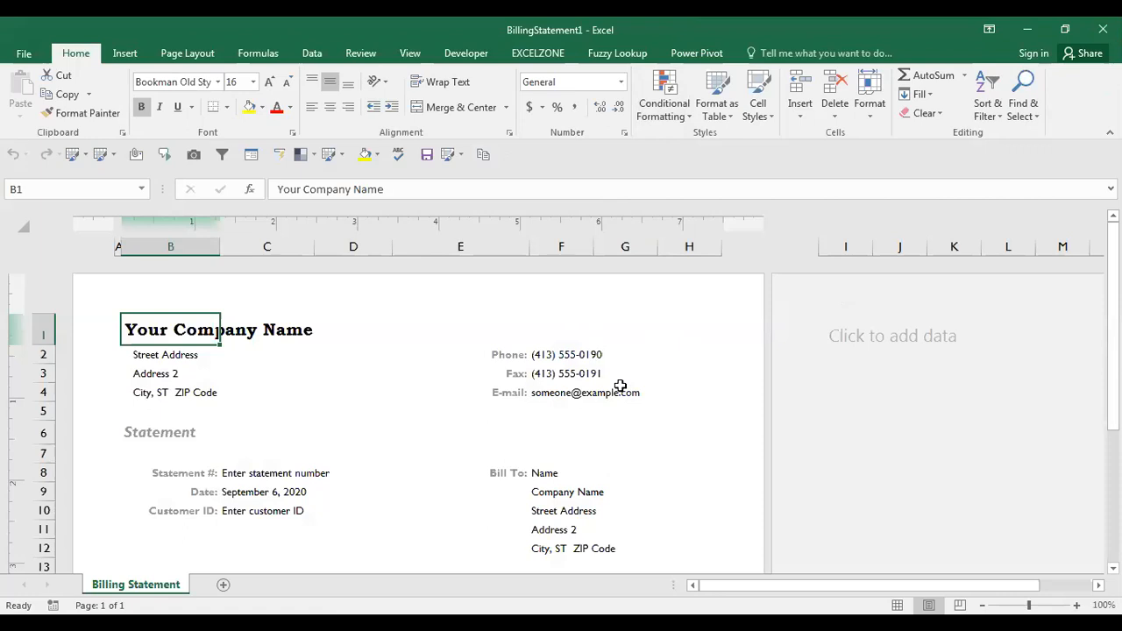
pyautogui.click(450, 404)
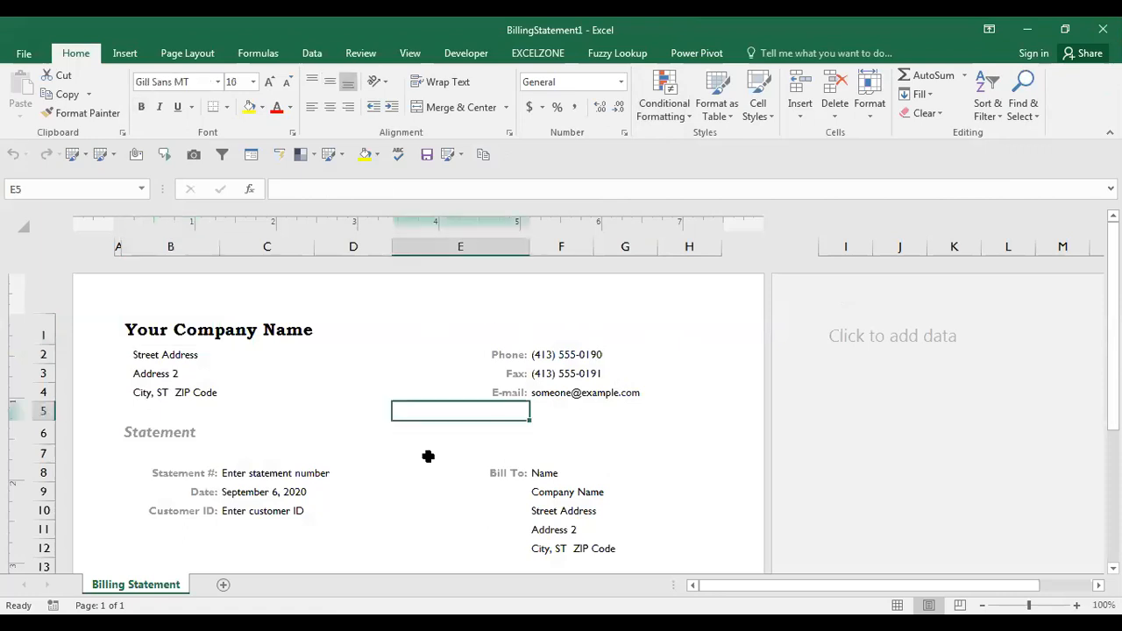
pyautogui.click(441, 453)
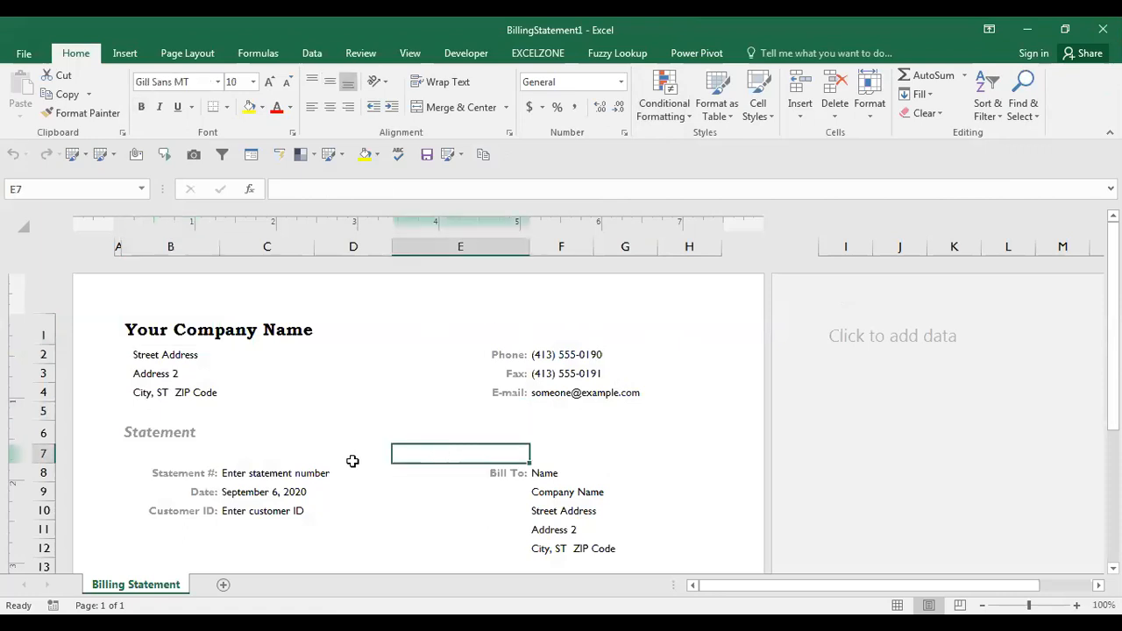
pyautogui.click(265, 491)
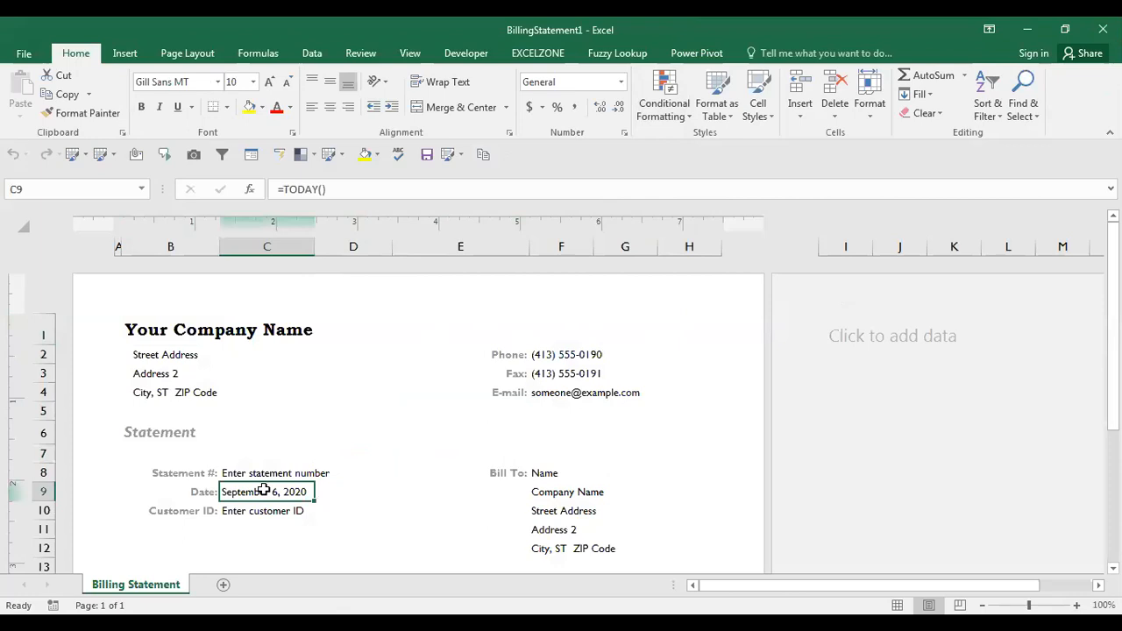
pyautogui.click(483, 509)
pyautogui.press('Down')
pyautogui.press('Down')
pyautogui.press('Down')
pyautogui.press('Down')
pyautogui.press('Down')
pyautogui.press('Down')
pyautogui.press('Down')
pyautogui.press('Down')
pyautogui.press('Down')
pyautogui.press('Down')
pyautogui.press('Down')
pyautogui.press('Down')
pyautogui.press('Down')
pyautogui.press('Down')
pyautogui.press('Down')
pyautogui.press('Down')
pyautogui.press('Down')
pyautogui.press('Down')
pyautogui.press('Down')
pyautogui.press('Down')
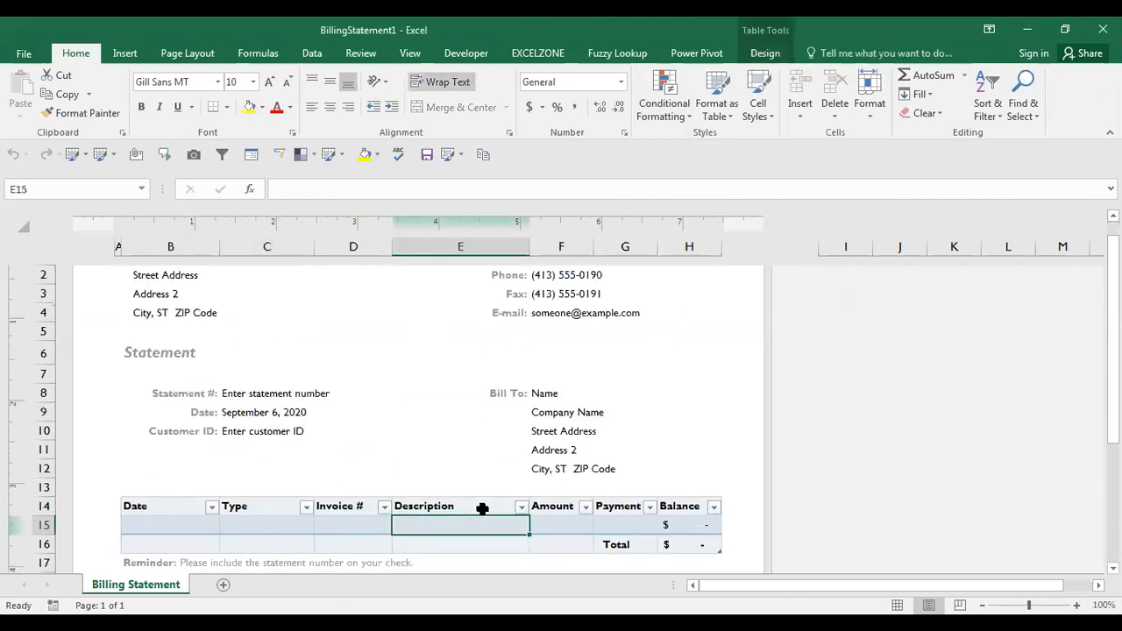
pyautogui.press('Up')
pyautogui.press('Up')
pyautogui.press('Up')
pyautogui.press('Up')
pyautogui.press('Up')
pyautogui.press('Up')
pyautogui.press('Up')
pyautogui.press('Up')
pyautogui.press('Up')
pyautogui.press('Up')
pyautogui.press('Up')
pyautogui.press('Up')
pyautogui.press('Up')
pyautogui.press('Up')
pyautogui.press('Up')
pyautogui.press('Up')
pyautogui.press('Up')
pyautogui.press('Up')
pyautogui.press('Up')
pyautogui.press('Up')
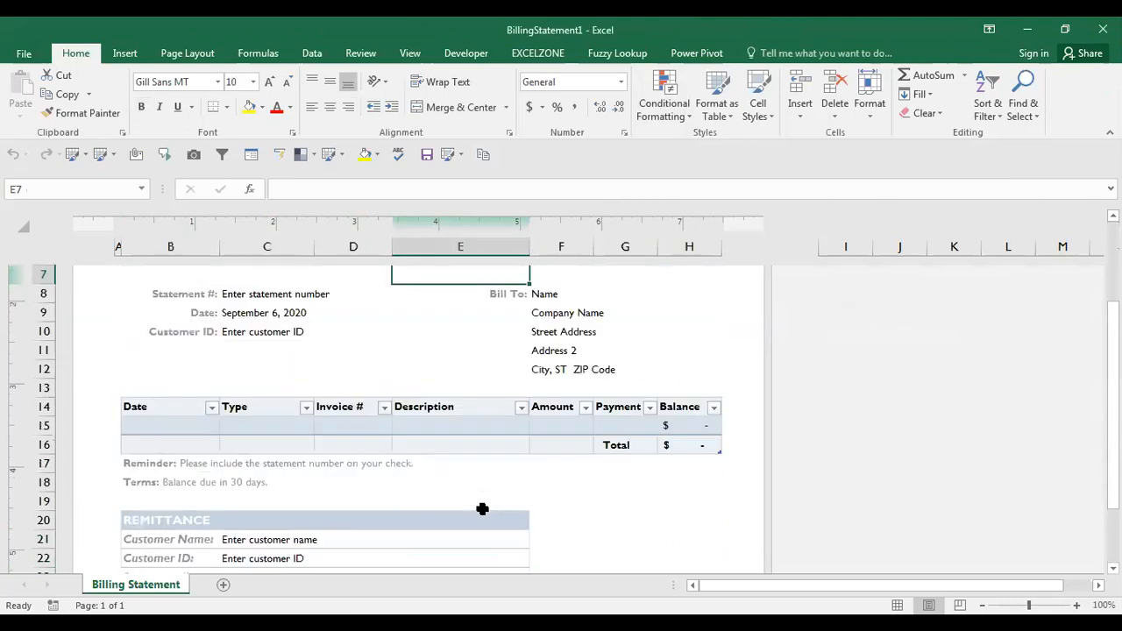
pyautogui.press('Up')
pyautogui.press('Up')
pyautogui.press('Up')
pyautogui.press('Up')
pyautogui.press('Up')
pyautogui.press('Up')
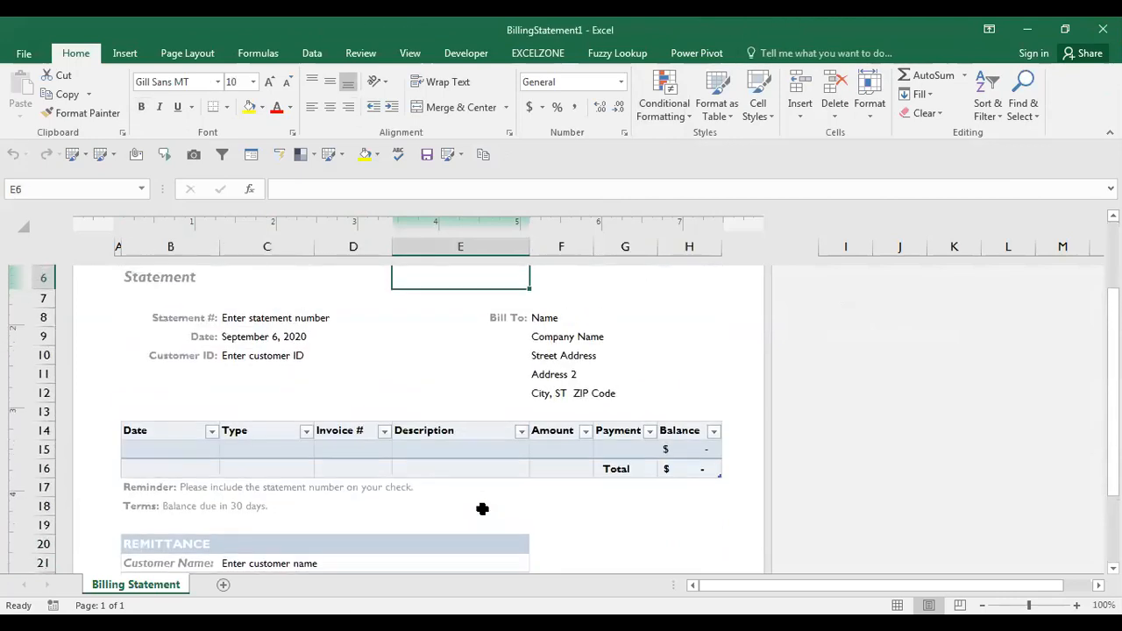
pyautogui.press('Down')
pyautogui.press('Down')
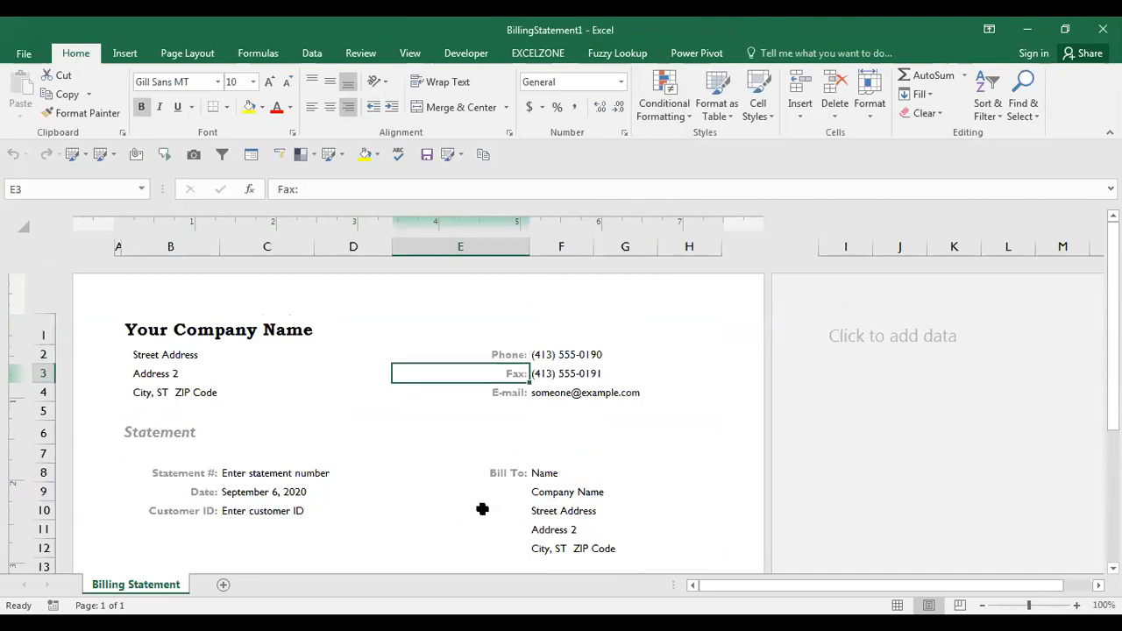
pyautogui.press('Up')
pyautogui.press('Up')
pyautogui.press('Down')
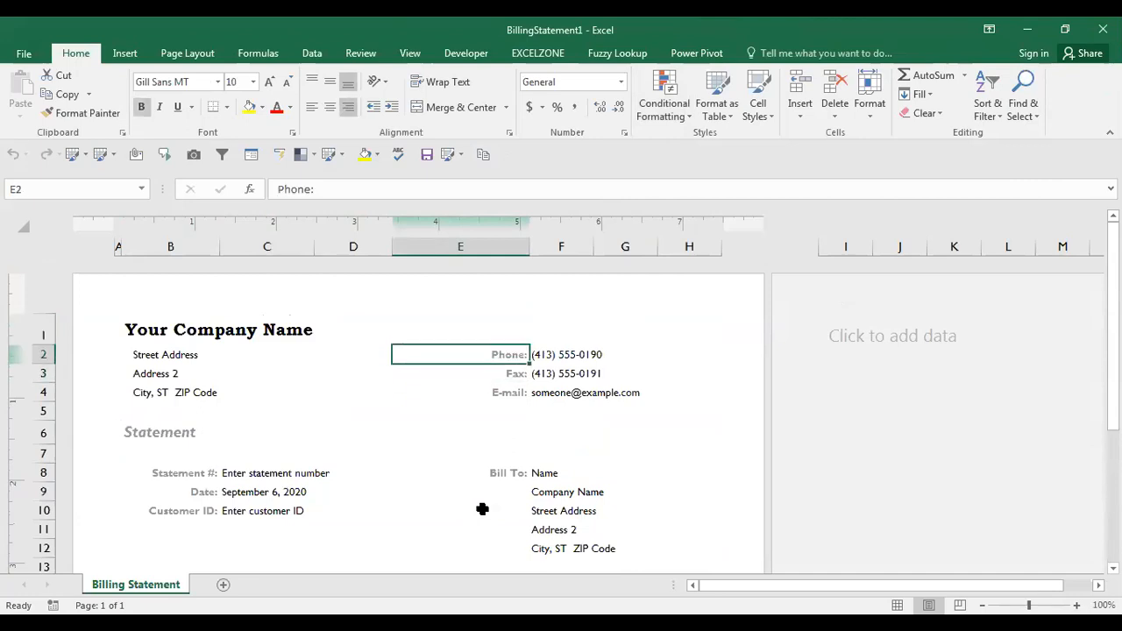
pyautogui.press('Left')
pyautogui.press('Right')
pyautogui.press('Down')
pyautogui.press('Down')
pyautogui.press('Down')
pyautogui.press('Down')
pyautogui.press('Down')
pyautogui.press('Down')
pyautogui.press('Down')
pyautogui.press('Down')
pyautogui.press('Down')
pyautogui.press('Down')
pyautogui.press('Down')
pyautogui.press('Down')
pyautogui.press('Down')
pyautogui.press('Down')
pyautogui.press('Down')
pyautogui.press('Down')
pyautogui.press('Down')
pyautogui.press('Down')
pyautogui.press('Down')
pyautogui.press('Down')
pyautogui.press('Down')
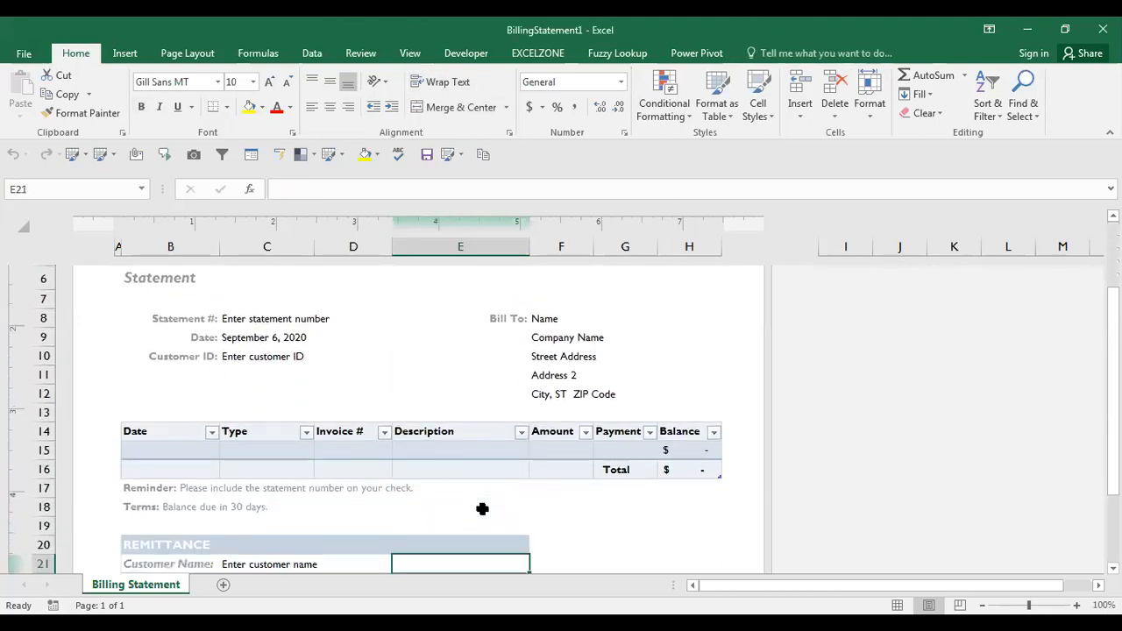
pyautogui.press('Up')
pyautogui.press('Up')
pyautogui.press('Up')
pyautogui.press('Left')
pyautogui.press('Left')
pyautogui.press('Left')
pyautogui.press('Down')
pyautogui.press('Down')
pyautogui.press('Down')
pyautogui.press('Down')
pyautogui.press('Down')
pyautogui.press('Down')
pyautogui.press('Down')
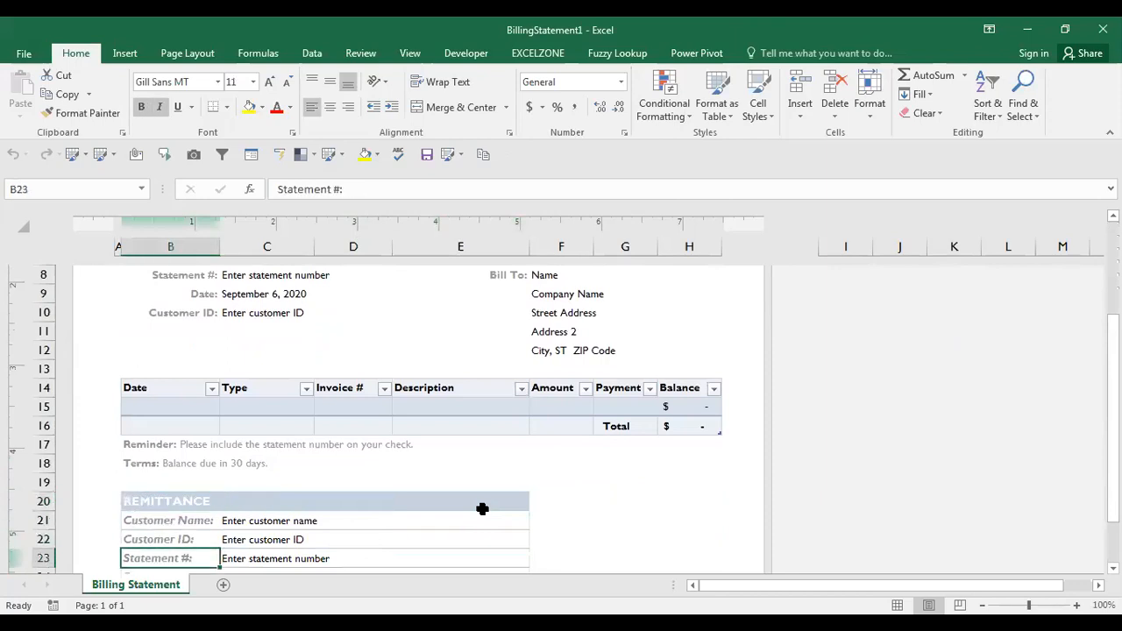
pyautogui.press('Right')
pyautogui.press('Right')
pyautogui.press('Down')
pyautogui.press('Down')
pyautogui.press('Down')
pyautogui.press('Down')
pyautogui.press('Down')
pyautogui.press('Up')
pyautogui.press('Up')
pyautogui.press('Up')
pyautogui.press('Up')
pyautogui.press('Up')
pyautogui.press('Up')
pyautogui.press('Up')
pyautogui.press('Up')
pyautogui.press('Up')
pyautogui.press('Up')
pyautogui.press('Up')
pyautogui.press('Up')
pyautogui.press('Down')
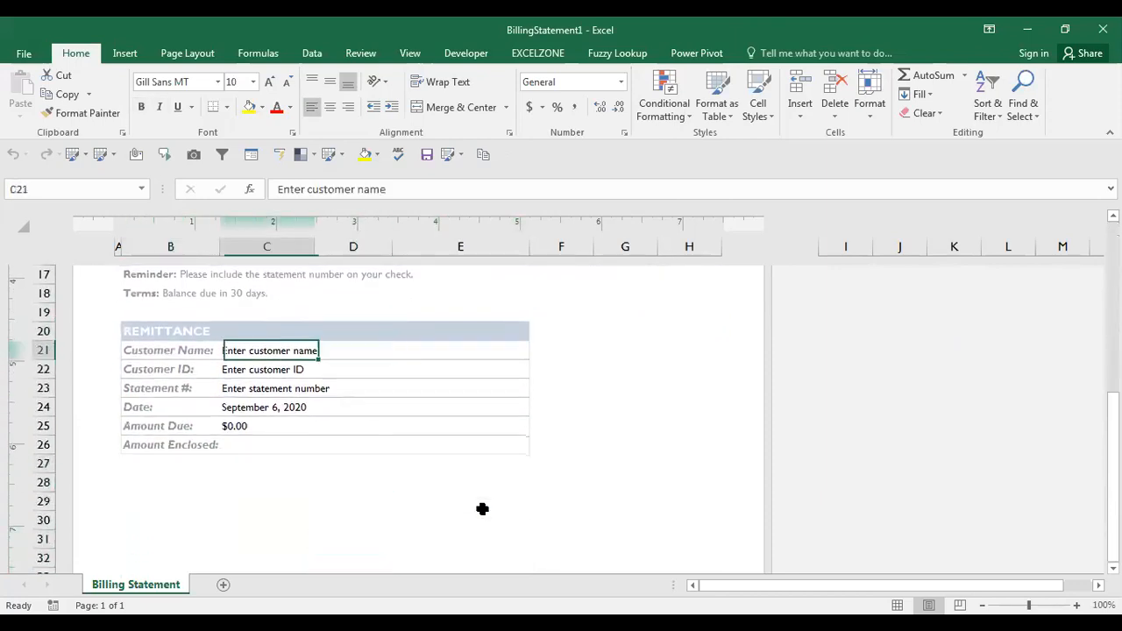
pyautogui.press('Left')
pyautogui.press('Up')
pyautogui.press('Up')
pyautogui.press('Up')
pyautogui.press('Up')
pyautogui.press('Up')
pyautogui.press('Up')
pyautogui.press('Up')
pyautogui.press('Up')
pyautogui.press('Up')
pyautogui.press('Up')
pyautogui.press('Up')
pyautogui.press('Up')
pyautogui.press('Up')
pyautogui.press('Down')
pyautogui.press('Down')
pyautogui.press('Down')
pyautogui.press('Down')
pyautogui.press('Down')
pyautogui.press('Down')
pyautogui.press('Down')
pyautogui.press('Down')
pyautogui.press('Down')
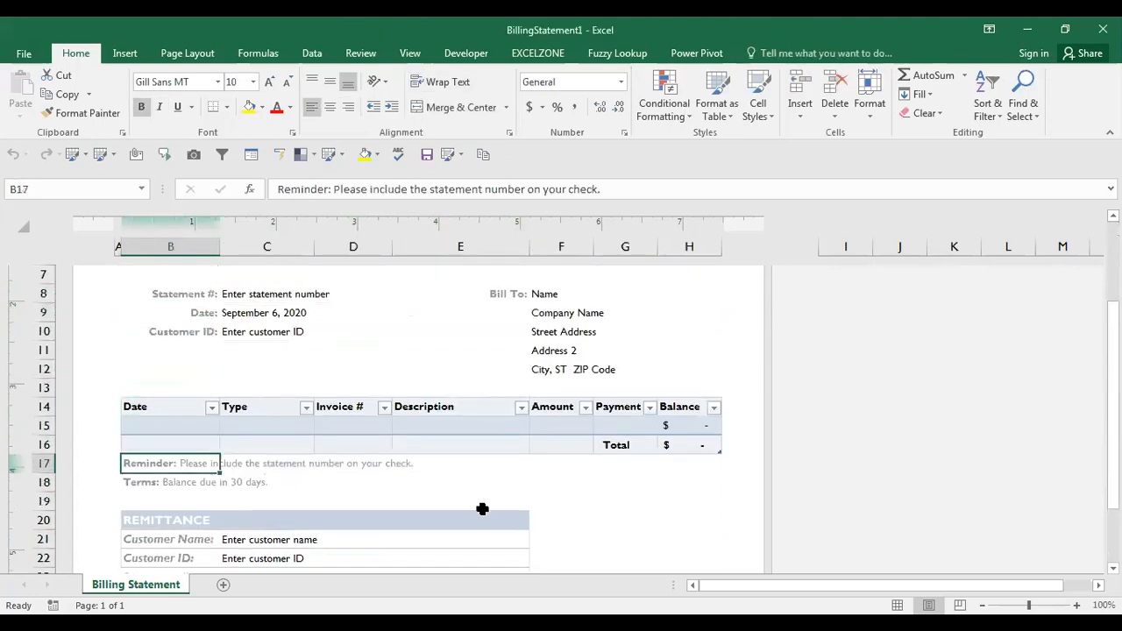
pyautogui.press('Right')
pyautogui.press('Up')
pyautogui.press('Up')
pyautogui.press('Up')
pyautogui.press('Down')
pyautogui.press('Down')
pyautogui.press('Down')
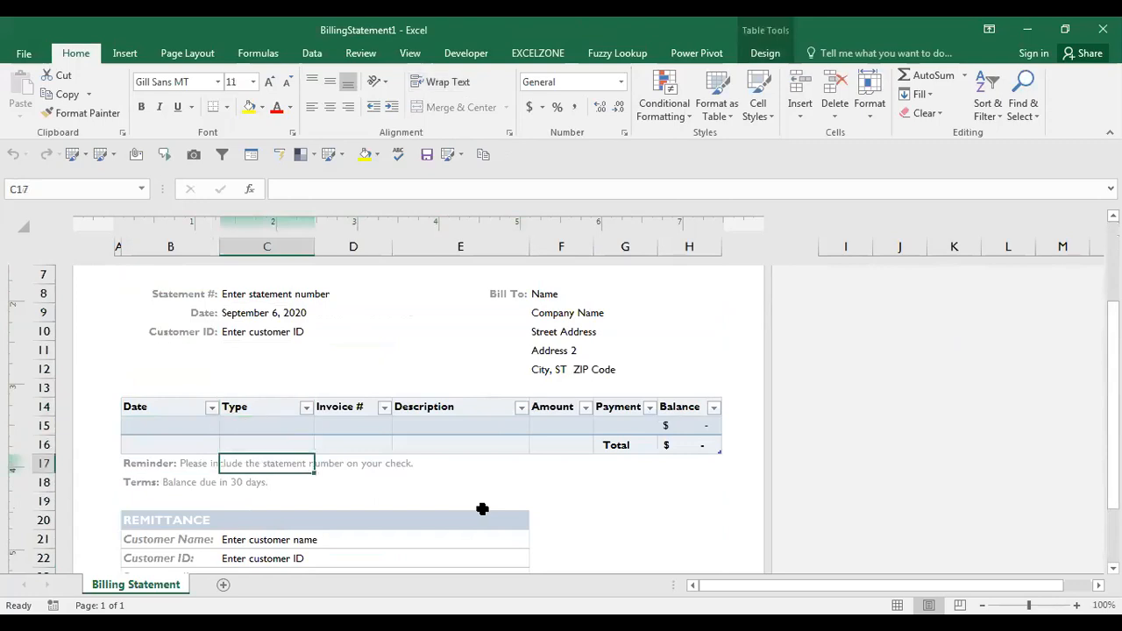
pyautogui.press('Left')
pyautogui.press('Down')
pyautogui.press('Down')
pyautogui.press('Down')
pyautogui.press('Down')
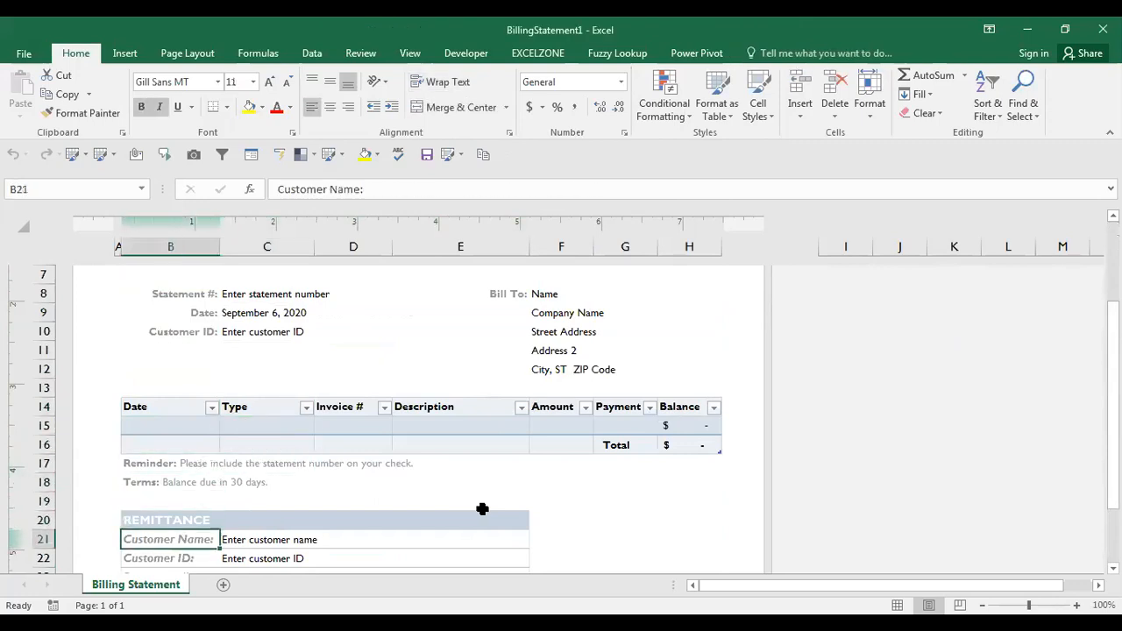
pyautogui.press('Right')
pyautogui.press('Up')
pyautogui.press('Up')
pyautogui.press('Up')
pyautogui.press('Up')
pyautogui.press('Up')
pyautogui.press('Up')
pyautogui.press('Up')
pyautogui.press('Up')
pyautogui.press('Right')
pyautogui.press('Right')
pyautogui.press('Right')
pyautogui.press('Right')
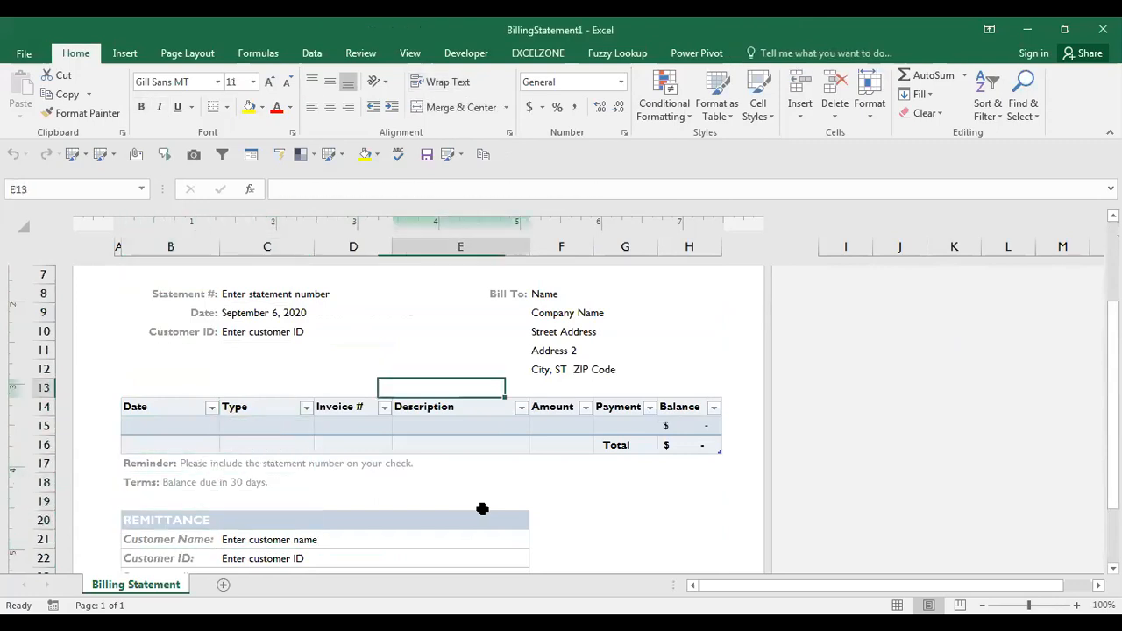
pyautogui.press('Up')
pyautogui.press('Down')
pyautogui.press('Down')
pyautogui.press('Down')
pyautogui.press('Down')
pyautogui.press('Down')
pyautogui.press('Down')
pyautogui.press('Down')
pyautogui.press('Down')
pyautogui.press('Down')
pyautogui.press('Down')
pyautogui.press('Down')
pyautogui.press('Down')
pyautogui.press('Down')
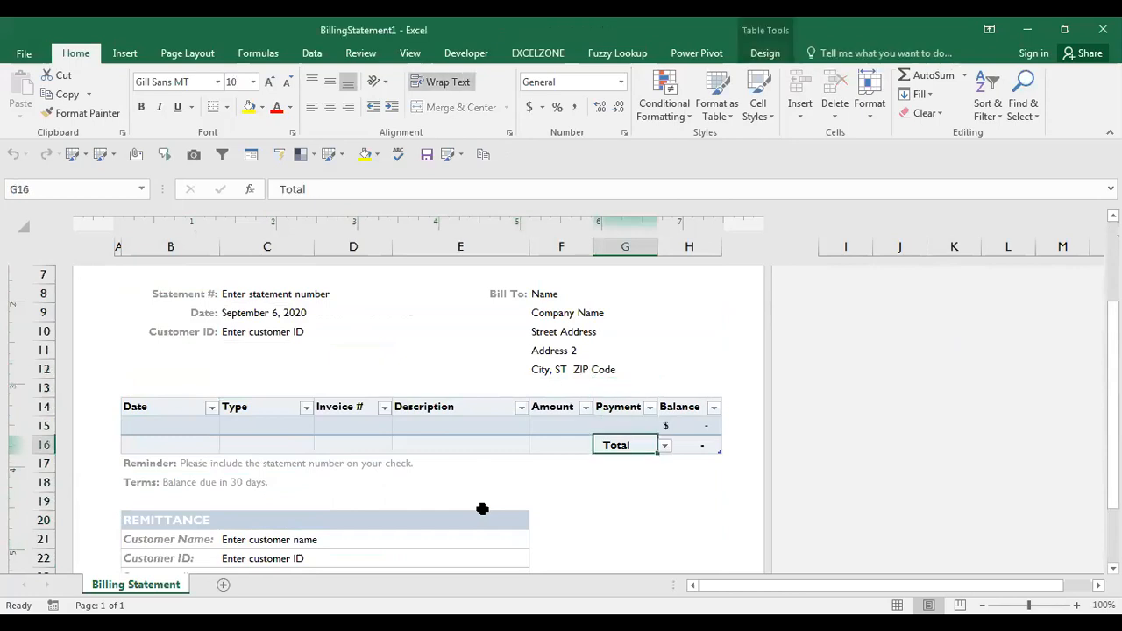
pyautogui.press('Down')
pyautogui.press('Down')
pyautogui.press('Down')
pyautogui.press('Down')
pyautogui.press('Down')
pyautogui.press('Down')
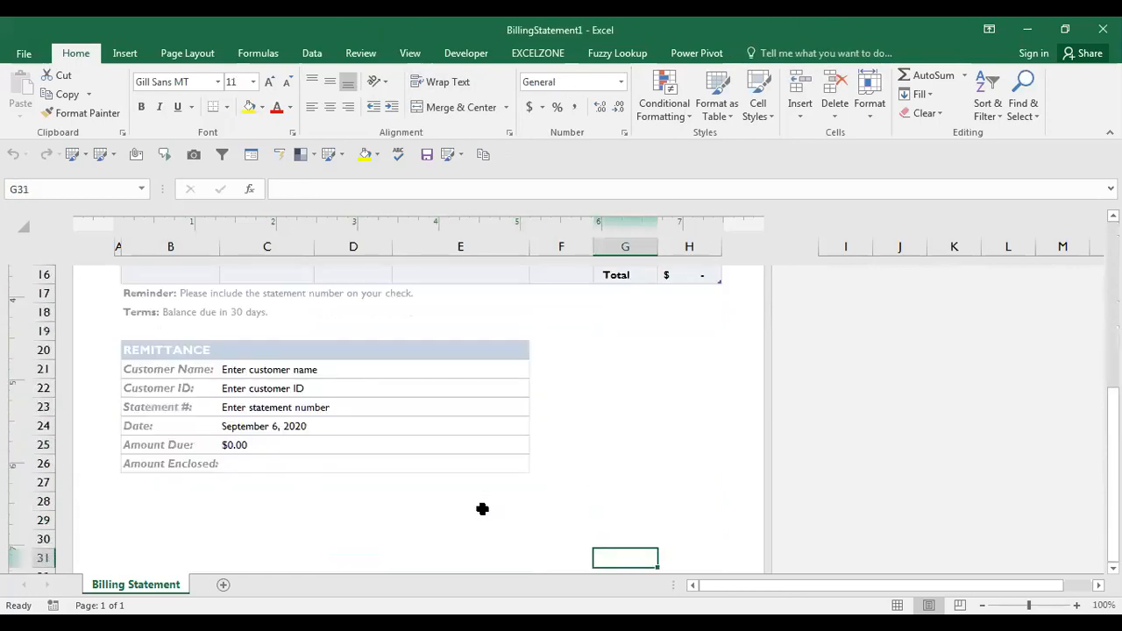
pyautogui.press('Up')
pyautogui.press('Up')
pyautogui.press('Up')
pyautogui.press('Up')
pyautogui.press('Up')
pyautogui.press('Up')
pyautogui.press('Up')
pyautogui.press('Up')
pyautogui.press('Up')
pyautogui.press('Up')
pyautogui.press('Up')
pyautogui.press('Up')
pyautogui.press('Up')
pyautogui.press('Up')
pyautogui.press('Up')
pyautogui.press('Up')
pyautogui.press('Up')
pyautogui.press('Up')
pyautogui.press('Up')
pyautogui.press('Up')
pyautogui.press('Up')
pyautogui.press('Up')
pyautogui.press('Down')
pyautogui.press('Down')
pyautogui.press('Down')
pyautogui.press('Down')
pyautogui.press('Down')
pyautogui.press('Down')
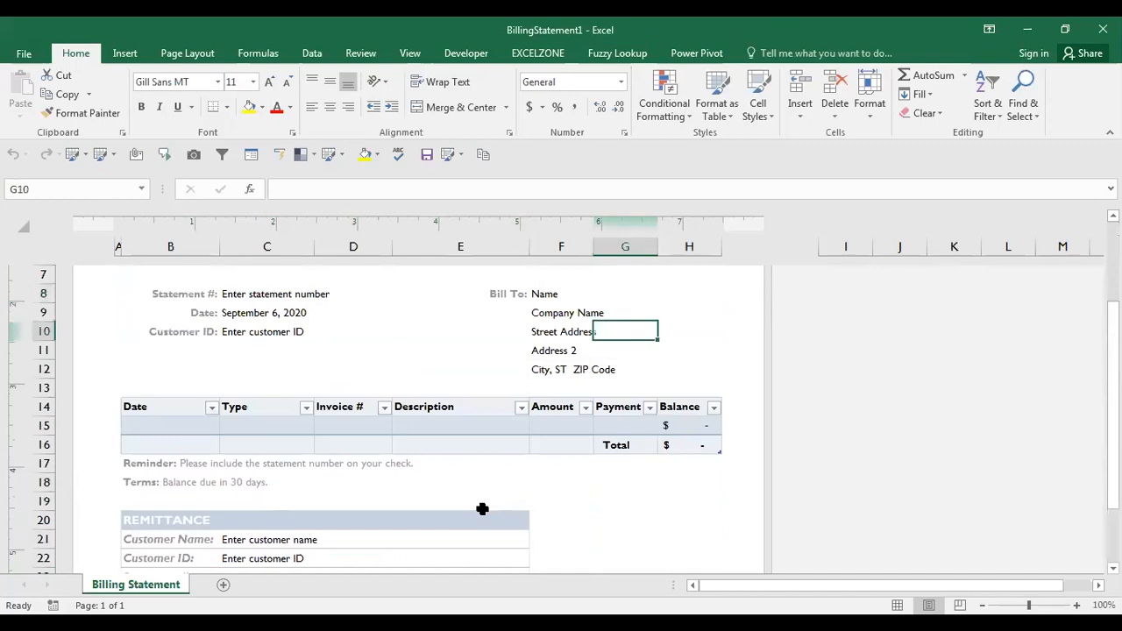
pyautogui.press('Left')
pyautogui.press('Left')
pyautogui.press('Left')
pyautogui.press('Left')
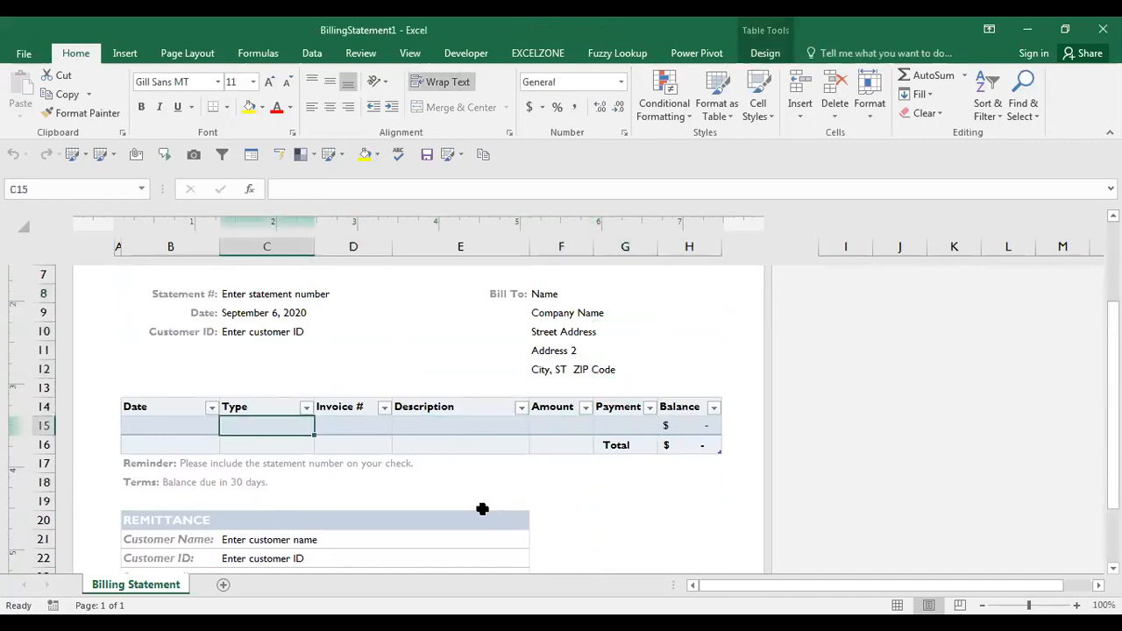
pyautogui.press('Up')
pyautogui.press('Up')
pyautogui.press('Up')
pyautogui.press('Up')
pyautogui.press('Up')
pyautogui.press('Up')
pyautogui.press('Up')
pyautogui.press('Up')
pyautogui.press('Up')
pyautogui.press('Up')
pyautogui.press('Up')
pyautogui.press('Up')
pyautogui.press('Up')
pyautogui.press('Up')
pyautogui.press('Down')
pyautogui.press('Down')
pyautogui.press('Left')
pyautogui.press('Up')
pyautogui.press('Up')
pyautogui.press('Down')
pyautogui.press('Down')
pyautogui.press('Down')
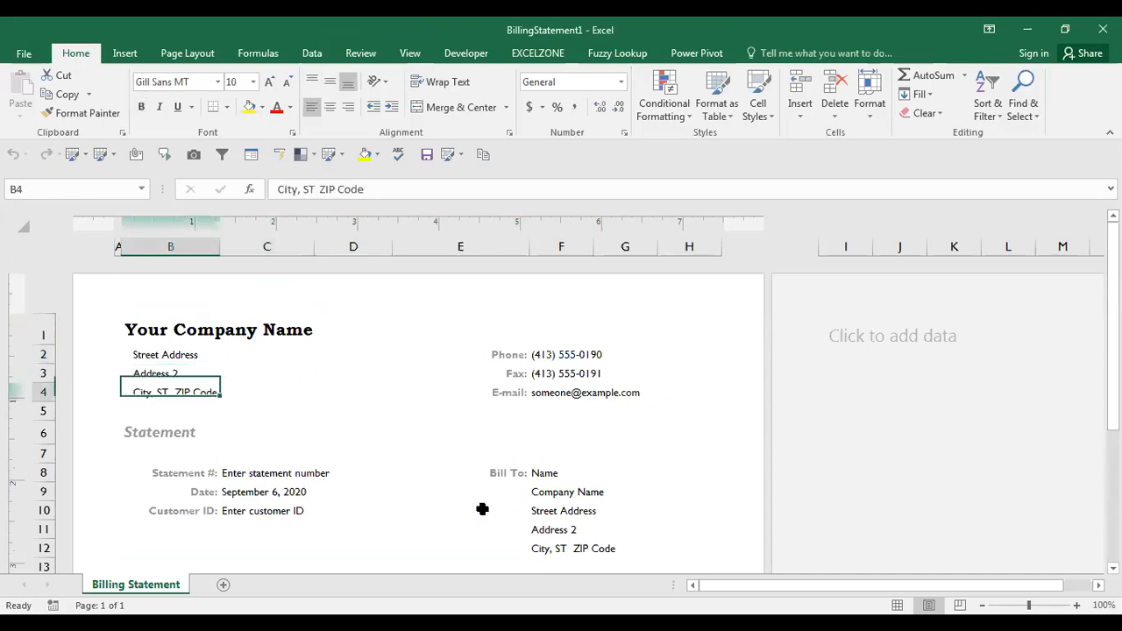
pyautogui.press('Right')
pyautogui.press('Right')
pyautogui.press('Right')
pyautogui.press('Right')
pyautogui.press('Right')
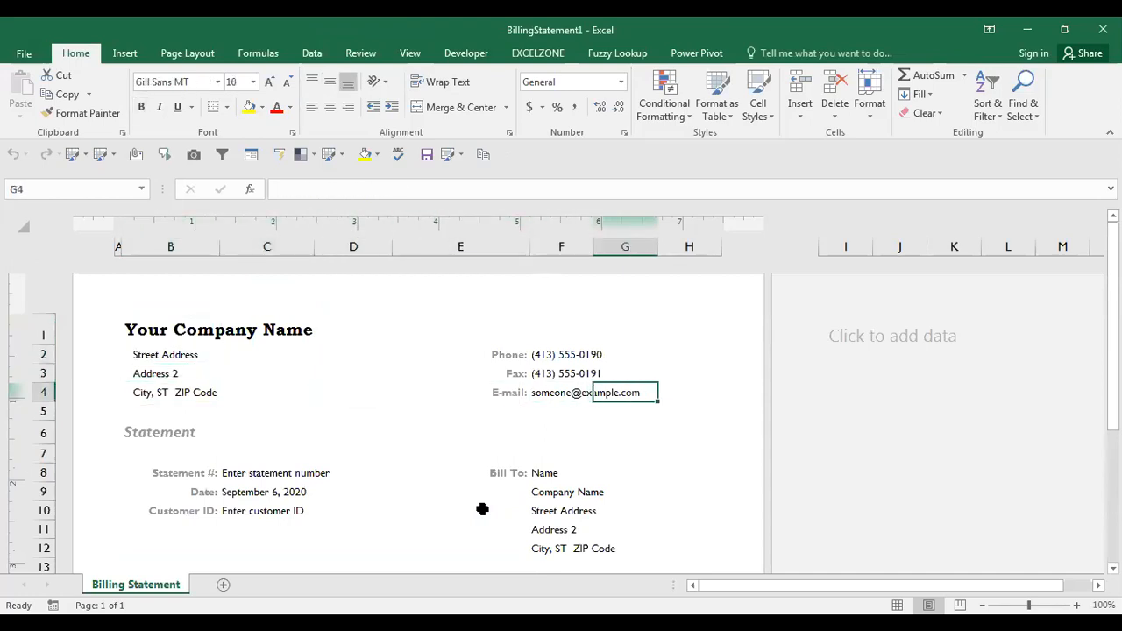
pyautogui.press('Left')
pyautogui.press('Down')
pyautogui.press('Down')
pyautogui.press('Down')
pyautogui.press('Down')
pyautogui.press('Down')
pyautogui.press('Down')
pyautogui.press('Down')
pyautogui.press('Down')
pyautogui.press('Down')
pyautogui.press('Down')
pyautogui.press('Down')
pyautogui.press('Down')
pyautogui.press('Down')
pyautogui.press('Down')
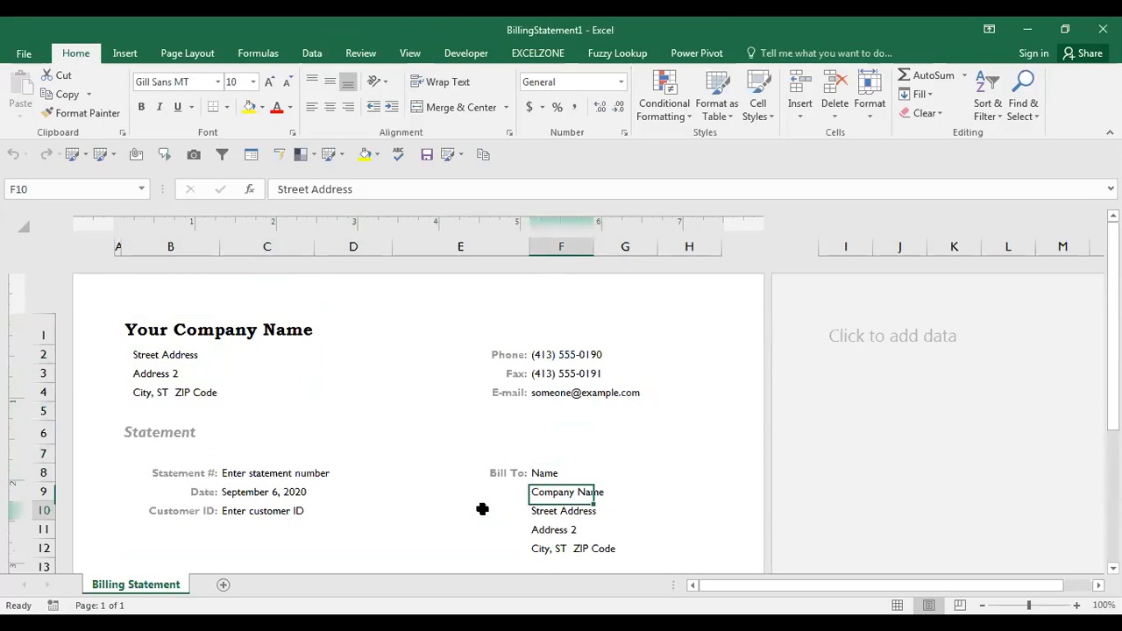
pyautogui.press('Down')
pyautogui.press('Down')
pyautogui.press('Down')
pyautogui.press('Down')
pyautogui.press('Down')
pyautogui.press('Down')
pyautogui.press('Down')
pyautogui.press('Down')
pyautogui.press('Down')
pyautogui.press('Down')
pyautogui.press('Down')
pyautogui.press('Down')
pyautogui.press('Down')
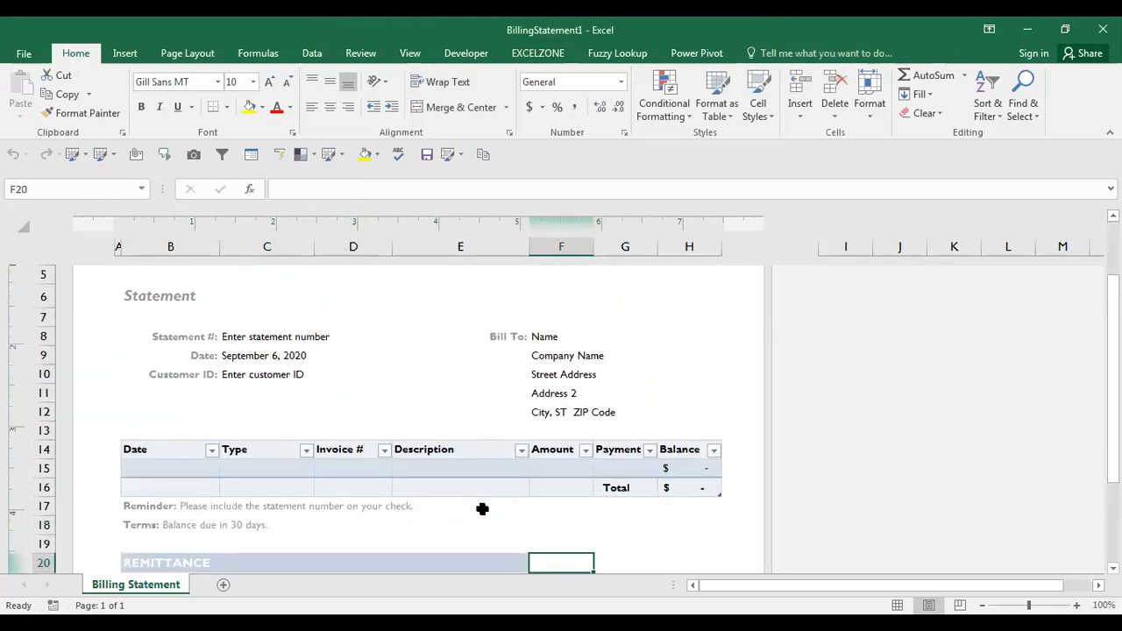
pyautogui.press('Up')
pyautogui.press('Up')
pyautogui.press('Up')
pyautogui.press('Up')
pyautogui.press('Up')
pyautogui.press('Up')
pyautogui.press('Up')
pyautogui.press('Up')
pyautogui.press('Up')
pyautogui.press('Up')
pyautogui.press('Up')
pyautogui.press('Up')
pyautogui.press('Up')
pyautogui.press('Up')
pyautogui.press('Up')
pyautogui.press('Up')
pyautogui.press('Up')
pyautogui.press('Up')
pyautogui.press('Up')
pyautogui.press('Up')
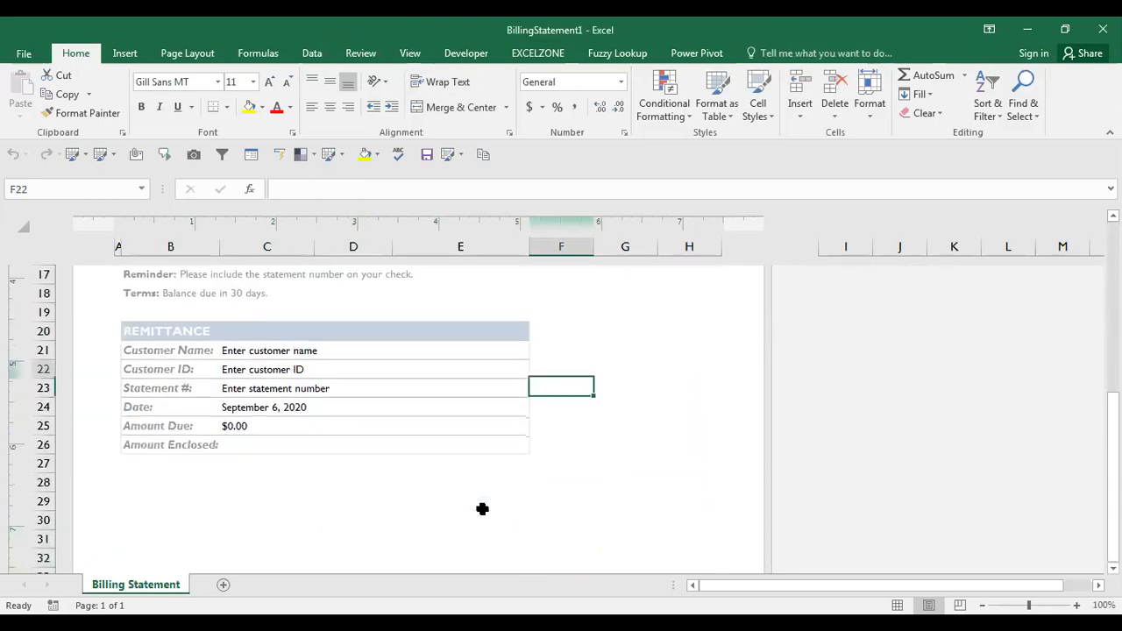
pyautogui.press('Up')
pyautogui.press('Up')
pyautogui.press('Up')
pyautogui.press('Up')
pyautogui.press('Up')
pyautogui.press('Up')
pyautogui.press('Up')
pyautogui.press('Up')
pyautogui.press('Up')
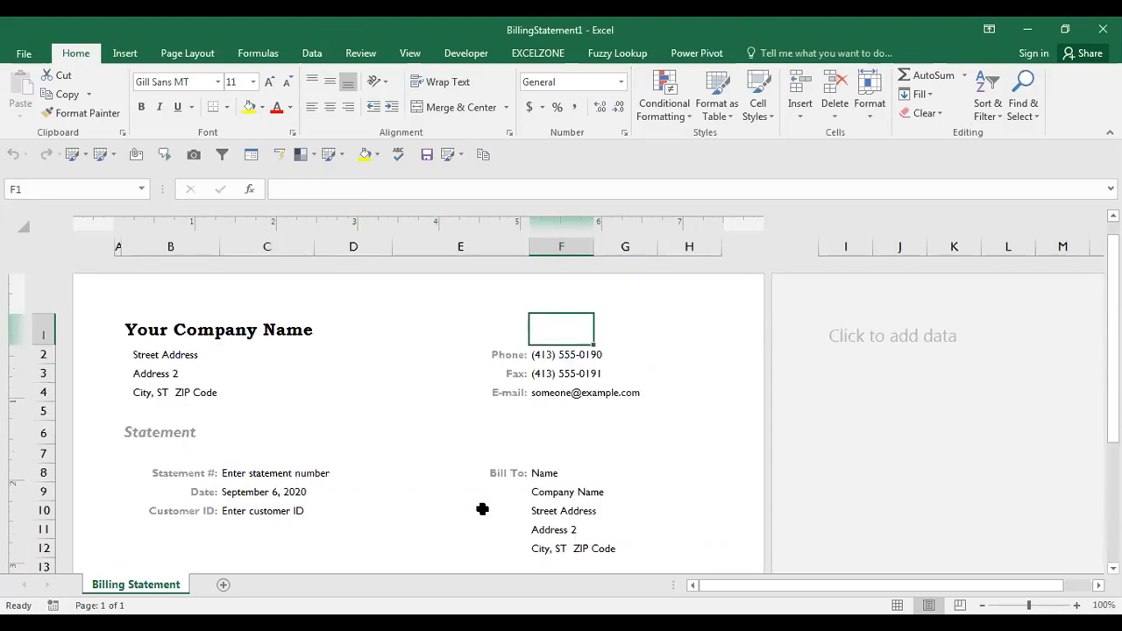
pyautogui.press('Left')
pyautogui.press('Left')
pyautogui.press('Left')
pyautogui.press('Left')
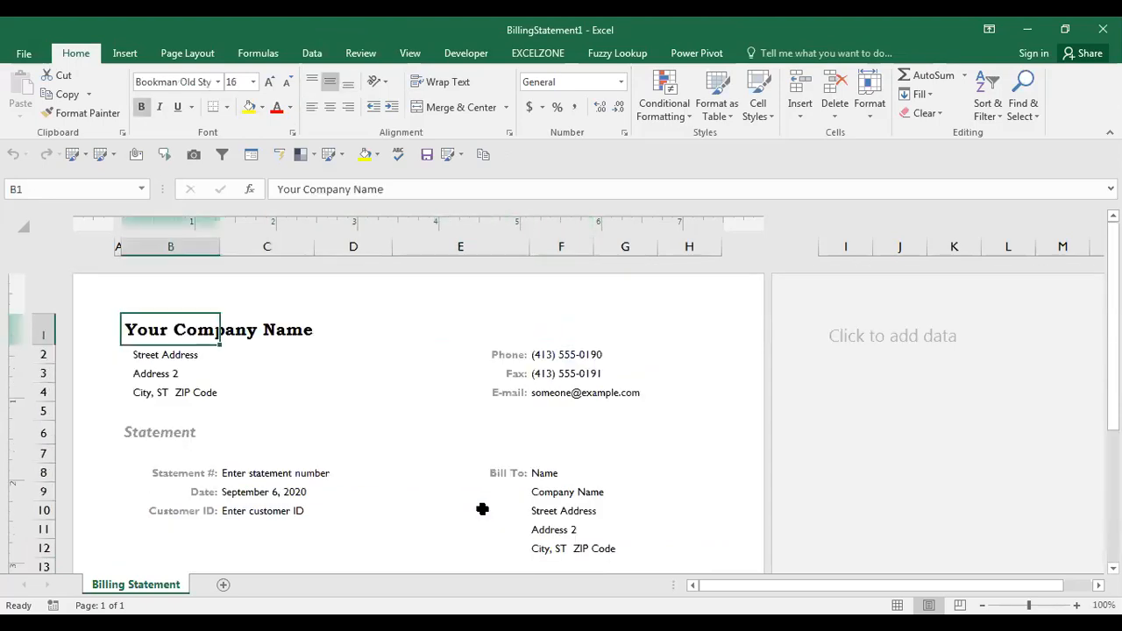
pyautogui.press('Down')
pyautogui.press('Down')
pyautogui.press('Down')
pyautogui.press('Down')
pyautogui.press('Down')
pyautogui.press('Down')
pyautogui.press('Down')
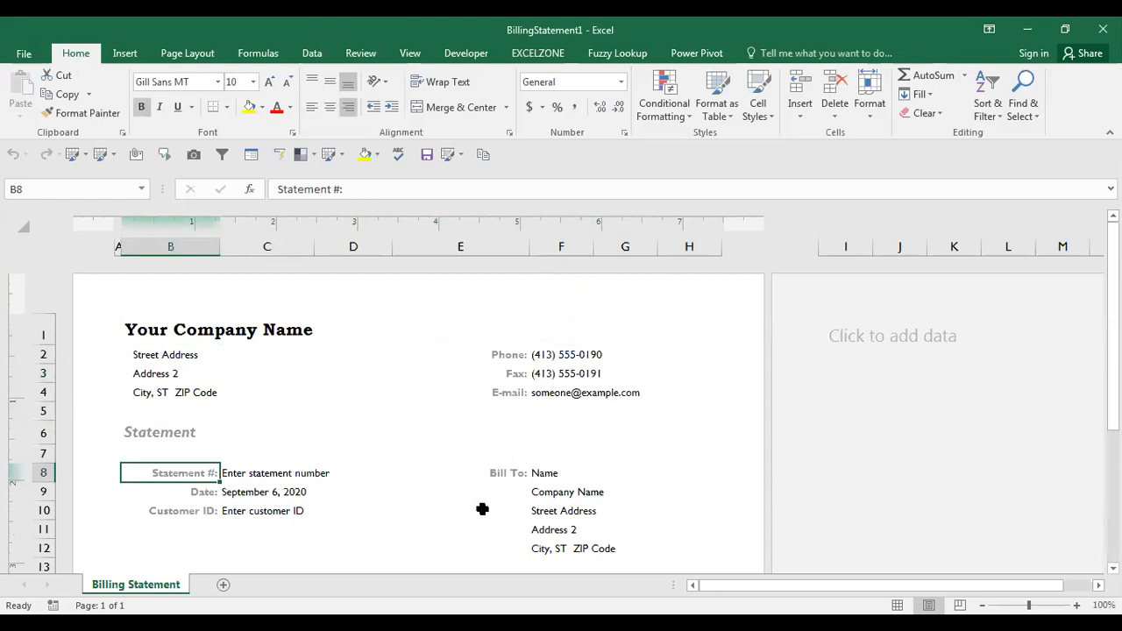
pyautogui.press('Down')
pyautogui.press('Down')
pyautogui.press('Down')
pyautogui.press('Down')
pyautogui.press('Down')
pyautogui.press('Down')
pyautogui.press('Down')
pyautogui.press('Down')
pyautogui.press('Down')
pyautogui.press('Down')
pyautogui.press('Down')
pyautogui.press('Down')
pyautogui.press('Down')
pyautogui.press('Down')
pyautogui.press('Up')
pyautogui.press('Up')
pyautogui.press('Up')
pyautogui.press('Up')
pyautogui.press('Up')
pyautogui.press('Up')
pyautogui.press('Up')
pyautogui.press('Up')
pyautogui.press('Up')
pyautogui.press('Up')
pyautogui.press('Up')
pyautogui.press('Up')
pyautogui.press('Up')
pyautogui.press('Up')
pyautogui.press('Up')
pyautogui.press('Up')
pyautogui.press('Up')
pyautogui.press('Up')
pyautogui.press('Up')
pyautogui.press('Up')
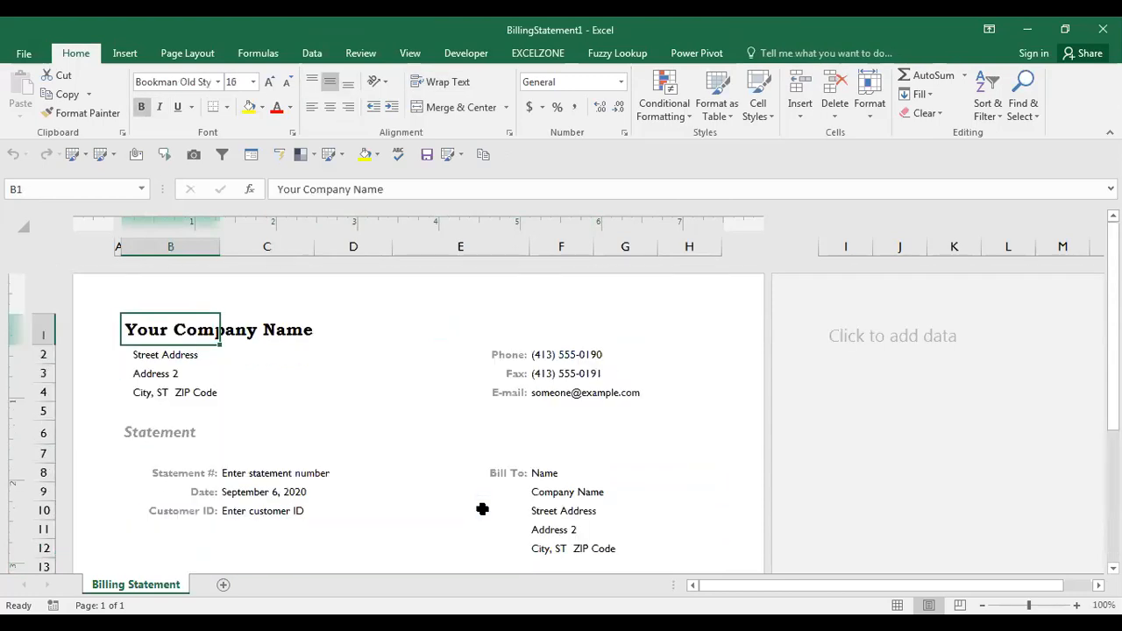
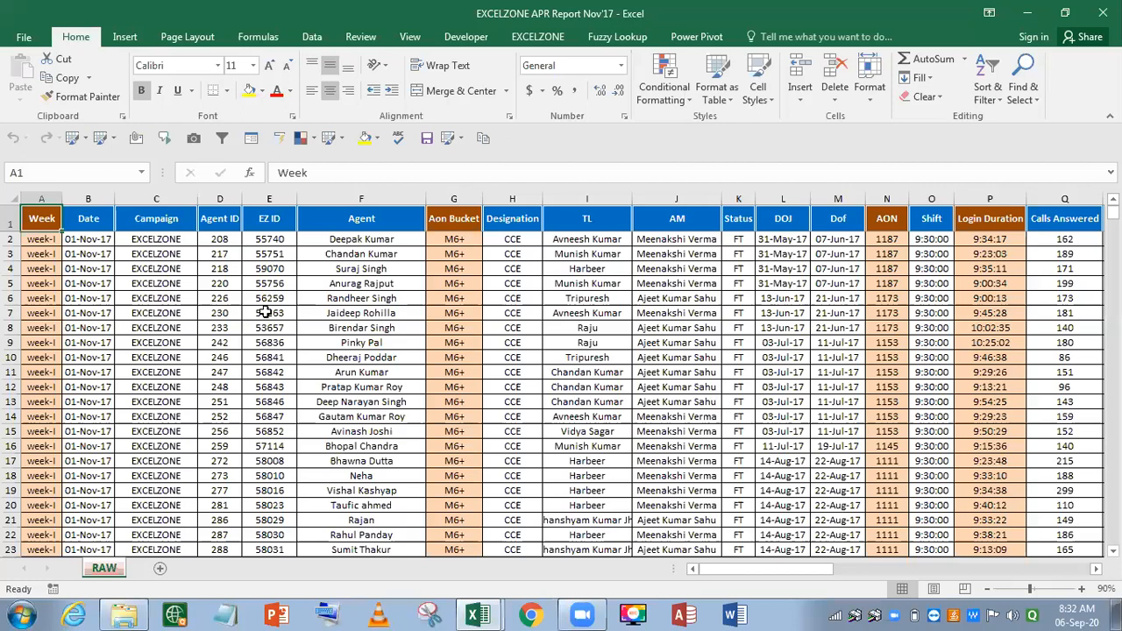
# Step: Review the RAW data column headers from Week in A1 across to the last header, FTE
pyautogui.click(335, 340)
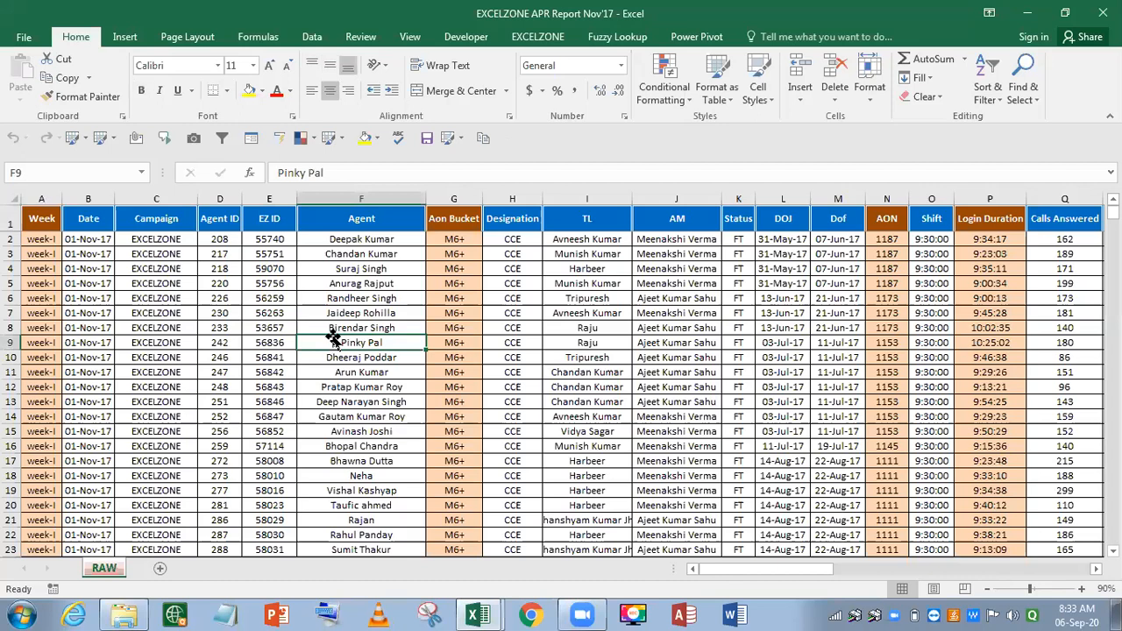
pyautogui.press('Left')
pyautogui.press('Left')
pyautogui.press('Left')
pyautogui.press('Left')
pyautogui.press('Left')
pyautogui.press('Up')
pyautogui.press('Up')
pyautogui.press('Up')
pyautogui.press('Up')
pyautogui.press('Up')
pyautogui.press('Up')
pyautogui.press('Up')
pyautogui.press('Up')
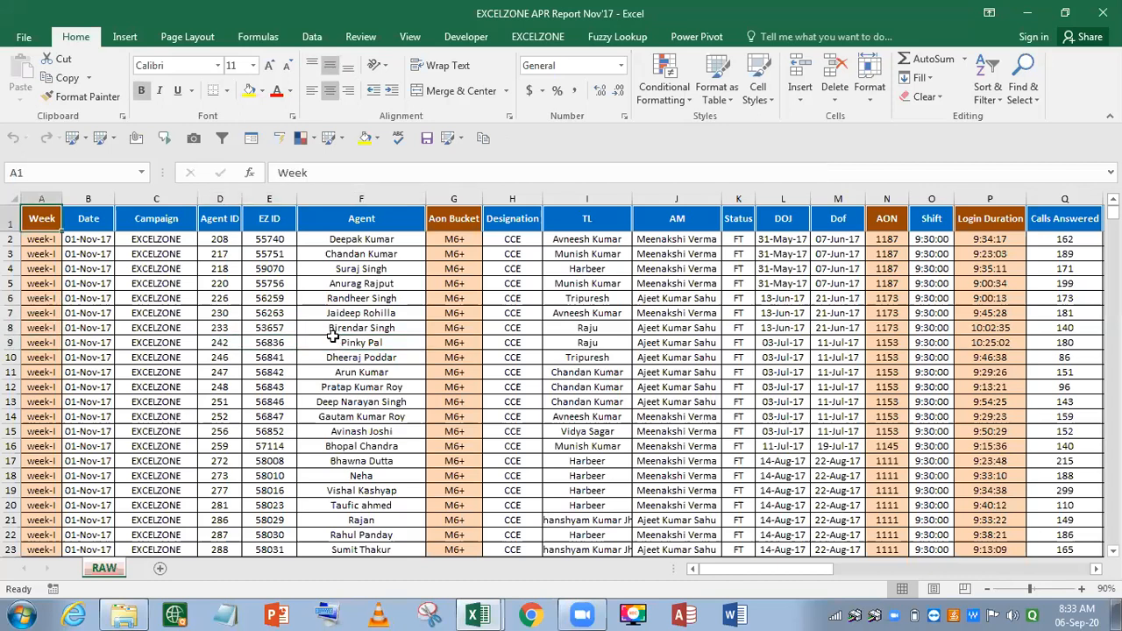
pyautogui.press('Right')
pyautogui.press('Right')
pyautogui.press('Right')
pyautogui.press('Right')
pyautogui.press('Right')
pyautogui.press('Right')
pyautogui.press('Right')
pyautogui.press('Right')
pyautogui.press('Right')
pyautogui.press('Right')
pyautogui.press('Right')
pyautogui.press('Right')
pyautogui.press('Right')
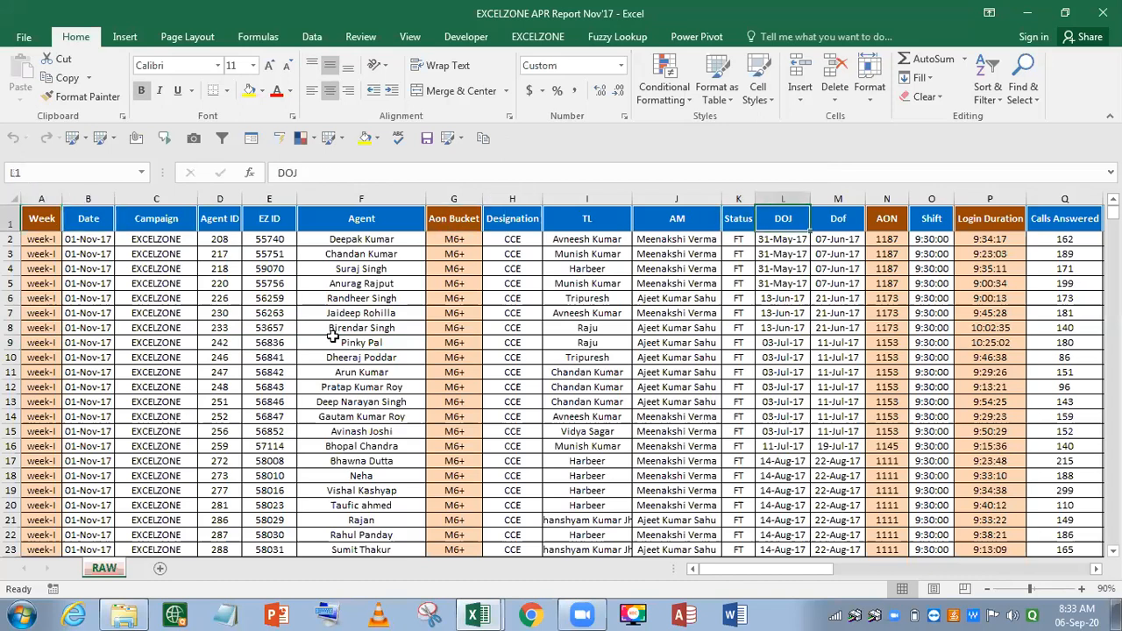
pyautogui.press('Right')
pyautogui.press('Right')
pyautogui.press('Right')
pyautogui.press('Right')
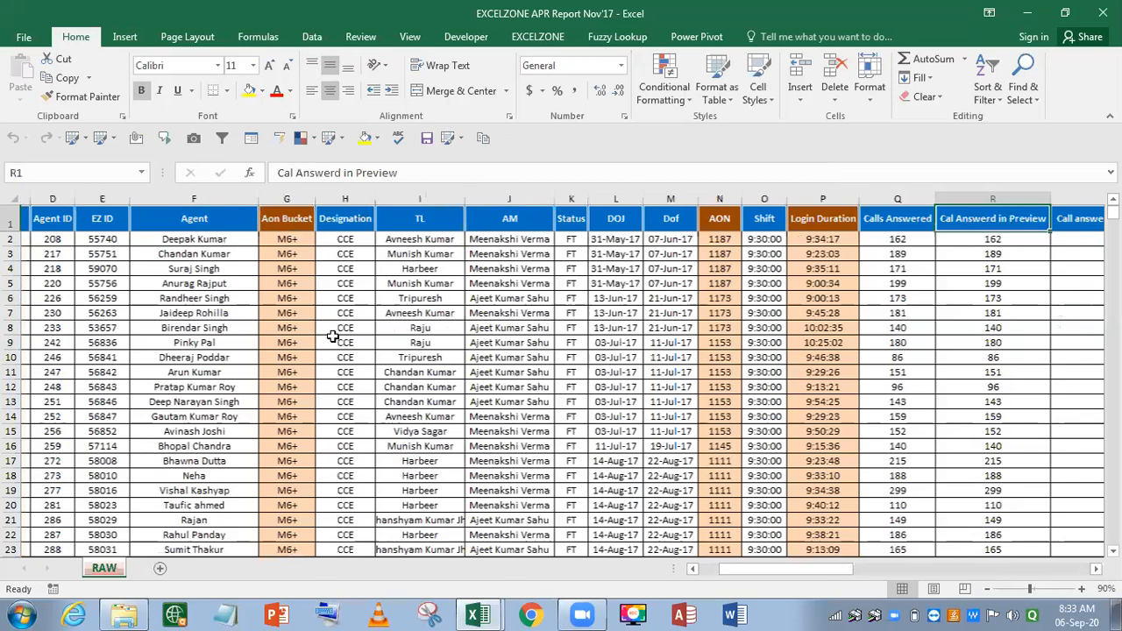
pyautogui.hotkey('ctrl', 'Right')
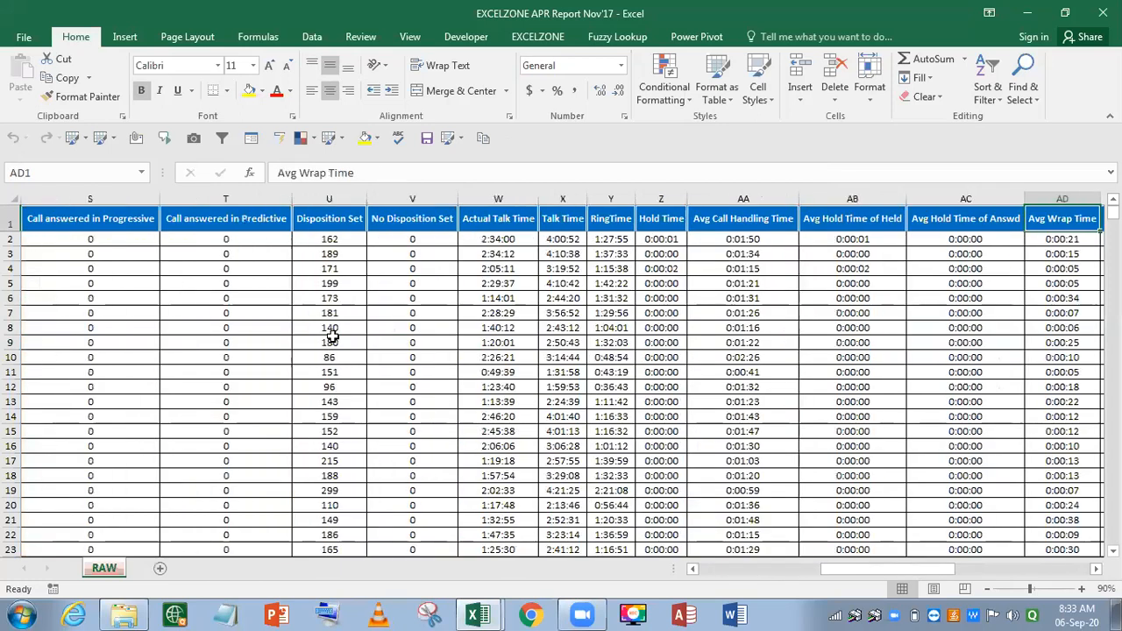
pyautogui.hotkey('ctrl', 'Left')
pyautogui.press('Down')
pyautogui.press('Up')
pyautogui.press('Right')
pyautogui.press('Right')
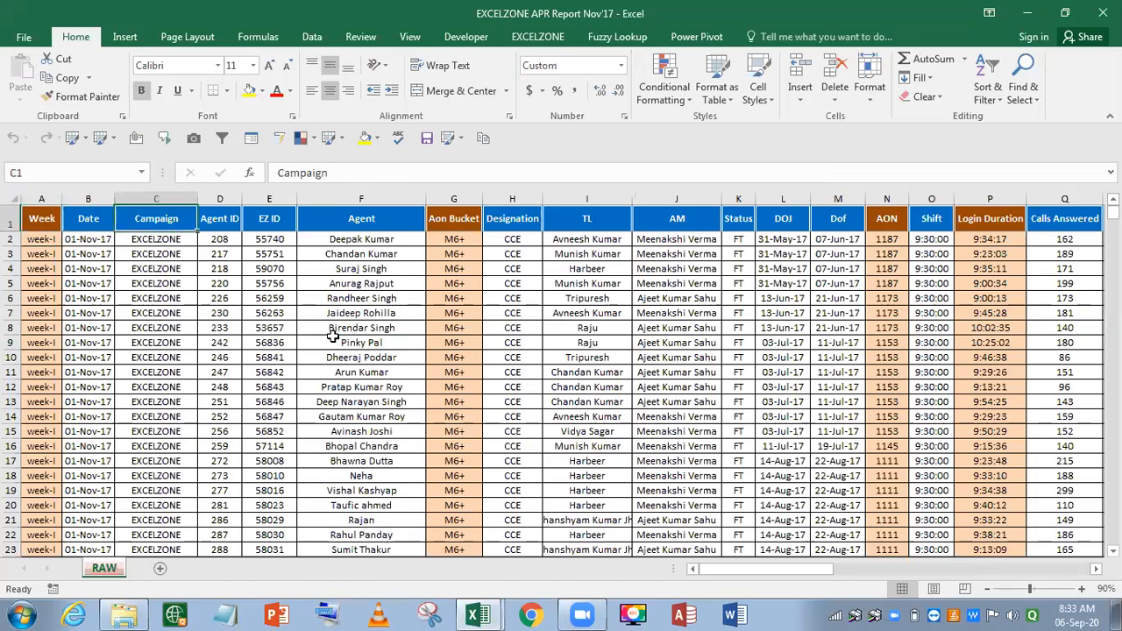
pyautogui.press('Left')
pyautogui.press('Left')
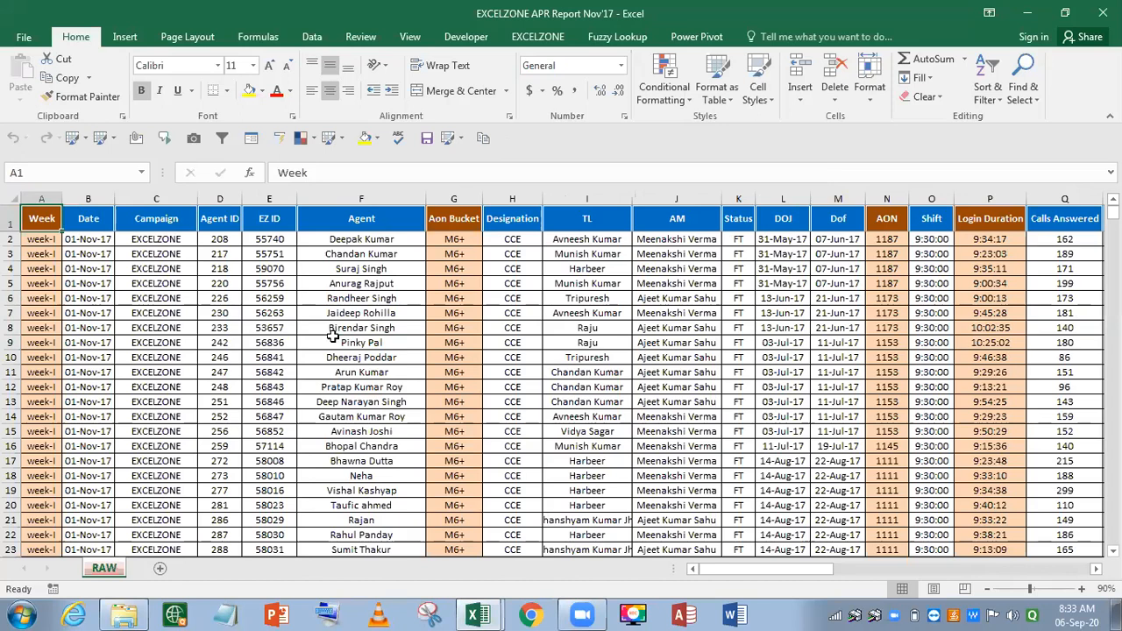
pyautogui.press('Right')
pyautogui.press('Right')
pyautogui.press('Right')
pyautogui.press('Right')
pyautogui.press('Left')
pyautogui.press('Home')
pyautogui.press('Right')
pyautogui.press('Right')
pyautogui.press('Right')
pyautogui.press('Right')
pyautogui.press('Right')
pyautogui.press('Right')
pyautogui.press('Right')
pyautogui.press('Right')
pyautogui.press('Right')
pyautogui.press('Right')
pyautogui.press('Right')
pyautogui.press('Right')
pyautogui.press('Right')
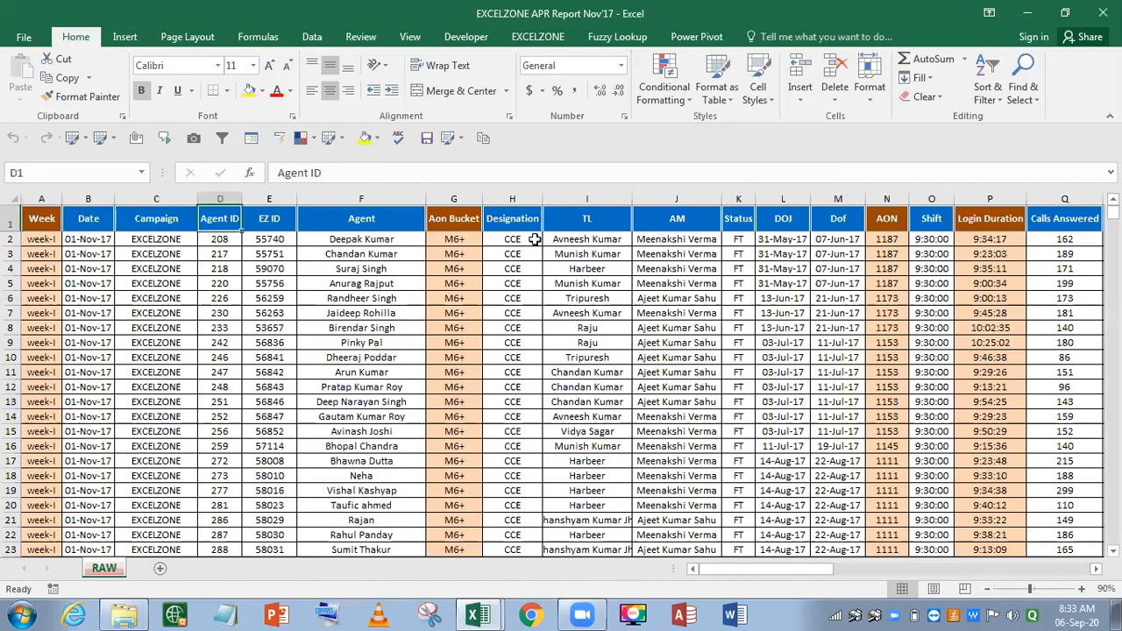
pyautogui.press('Right')
pyautogui.press('Right')
pyautogui.press('Right')
pyautogui.press('Right')
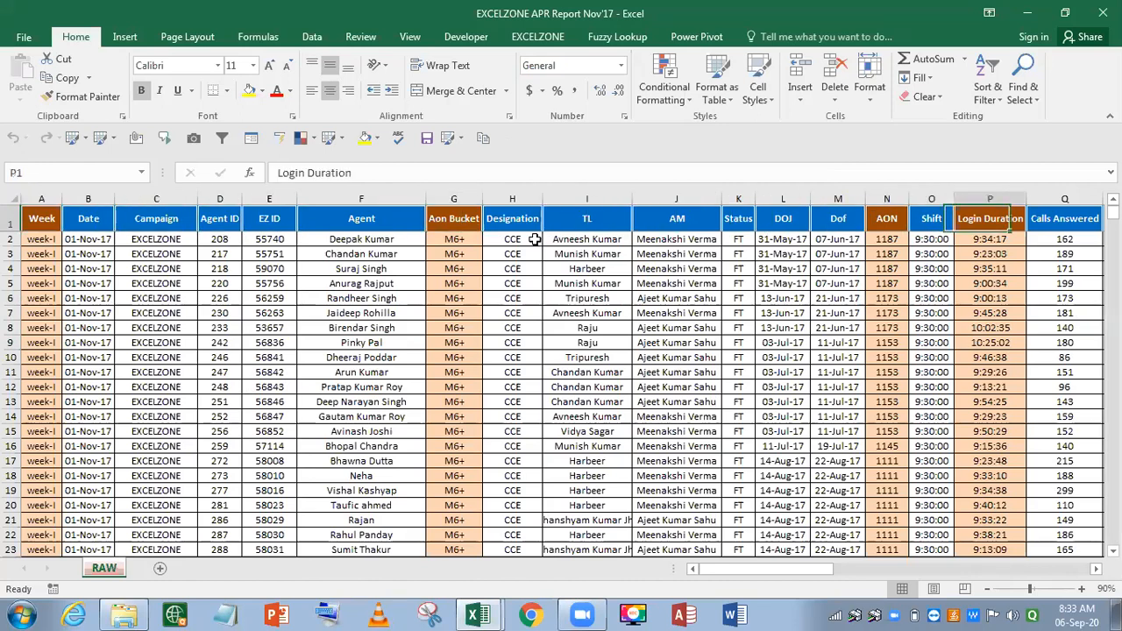
pyautogui.press('Right')
pyautogui.press('Right')
pyautogui.press('Right')
pyautogui.press('Right')
pyautogui.press('Right')
pyautogui.press('Right')
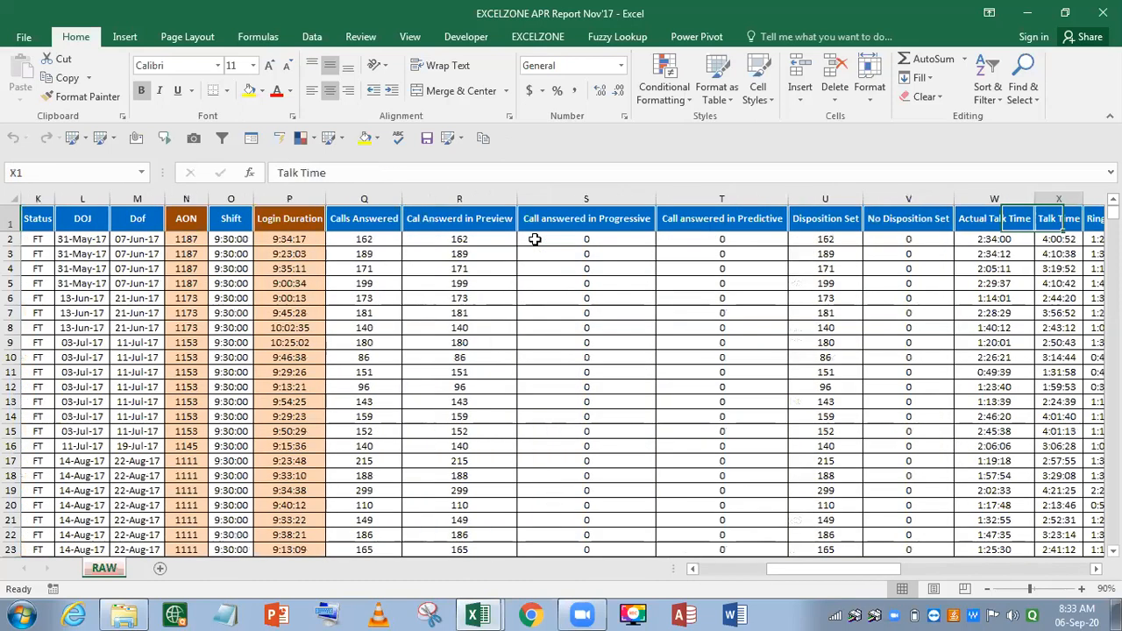
pyautogui.press('Right')
pyautogui.press('Right')
pyautogui.press('Right')
pyautogui.press('Right')
pyautogui.press('Right')
pyautogui.press('Right')
pyautogui.press('Right')
pyautogui.press('Right')
pyautogui.press('Right')
pyautogui.press('Right')
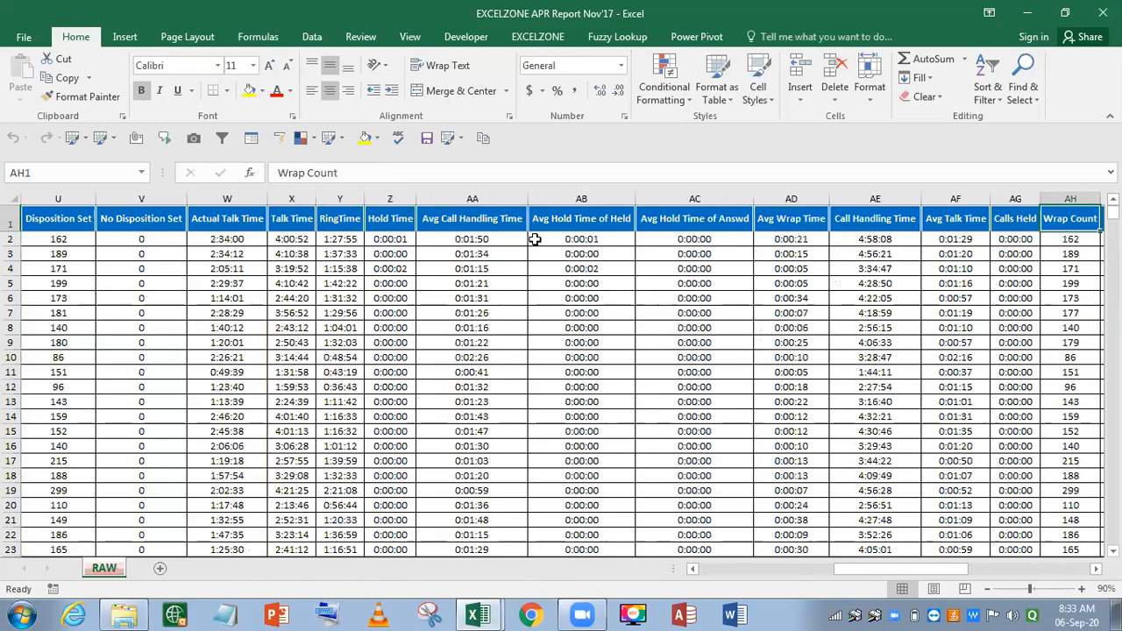
pyautogui.press('Right')
pyautogui.press('Right')
pyautogui.press('Right')
pyautogui.press('Right')
pyautogui.press('Right')
pyautogui.press('Right')
pyautogui.press('Right')
pyautogui.press('Right')
pyautogui.press('Right')
pyautogui.press('Right')
pyautogui.press('Right')
pyautogui.press('Right')
pyautogui.press('Right')
pyautogui.press('Right')
pyautogui.press('Right')
pyautogui.press('Right')
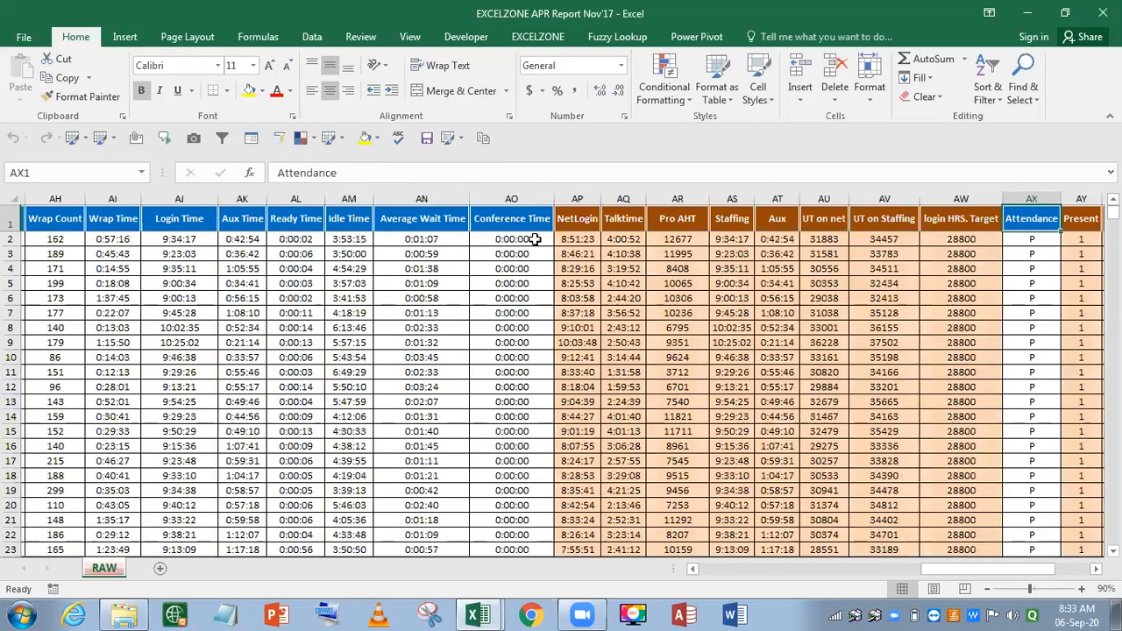
pyautogui.press('Right')
pyautogui.press('Right')
pyautogui.press('Right')
pyautogui.press('Right')
pyautogui.press('Right')
pyautogui.press('Right')
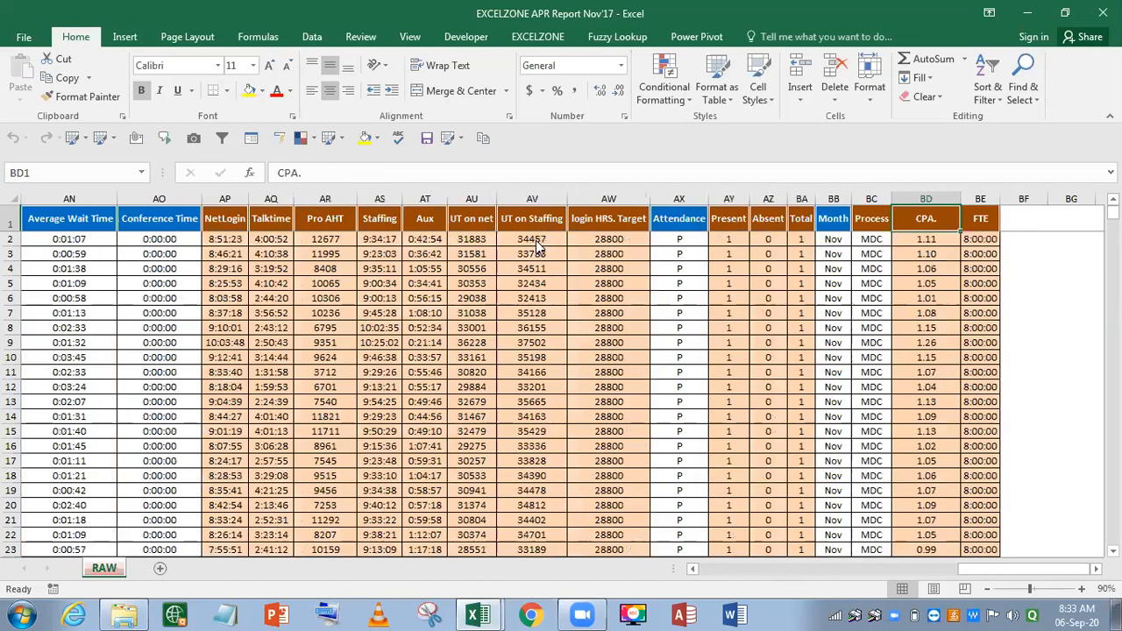
pyautogui.press('Right')
pyautogui.press('Left')
pyautogui.press('Right')
pyautogui.press('Left')
pyautogui.press('Right')
# Step: Check the header row extends from A1 to BE1, then return to cell A1
pyautogui.press('Left')
pyautogui.press('Left')
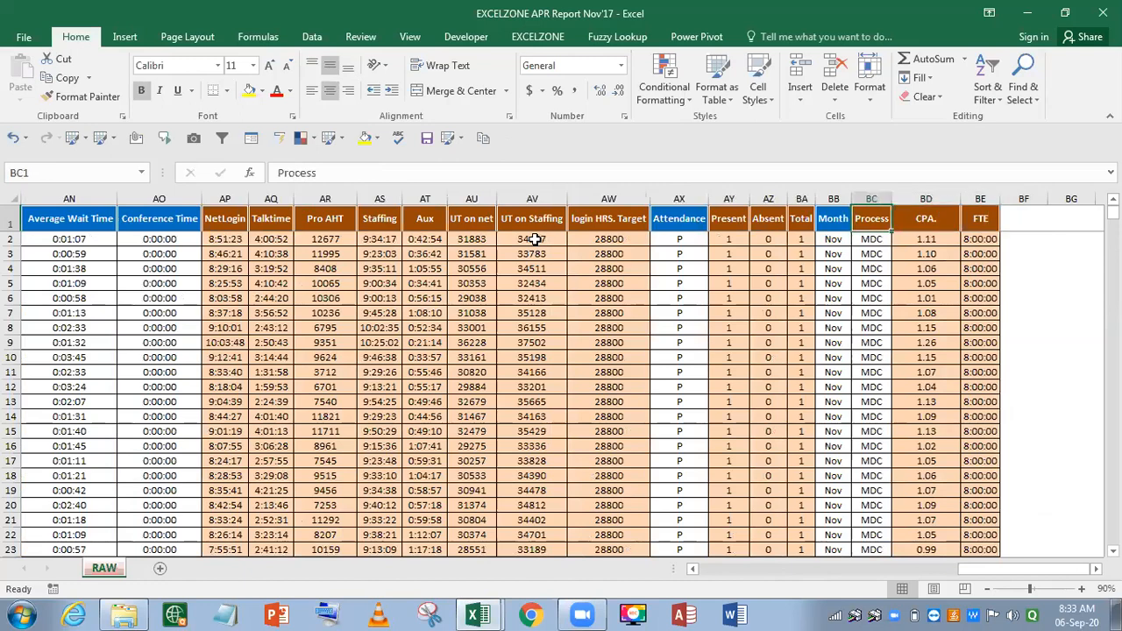
pyautogui.hotkey('ctrl', 'Left')
pyautogui.hotkey('ctrl', 'shift', 'Right')
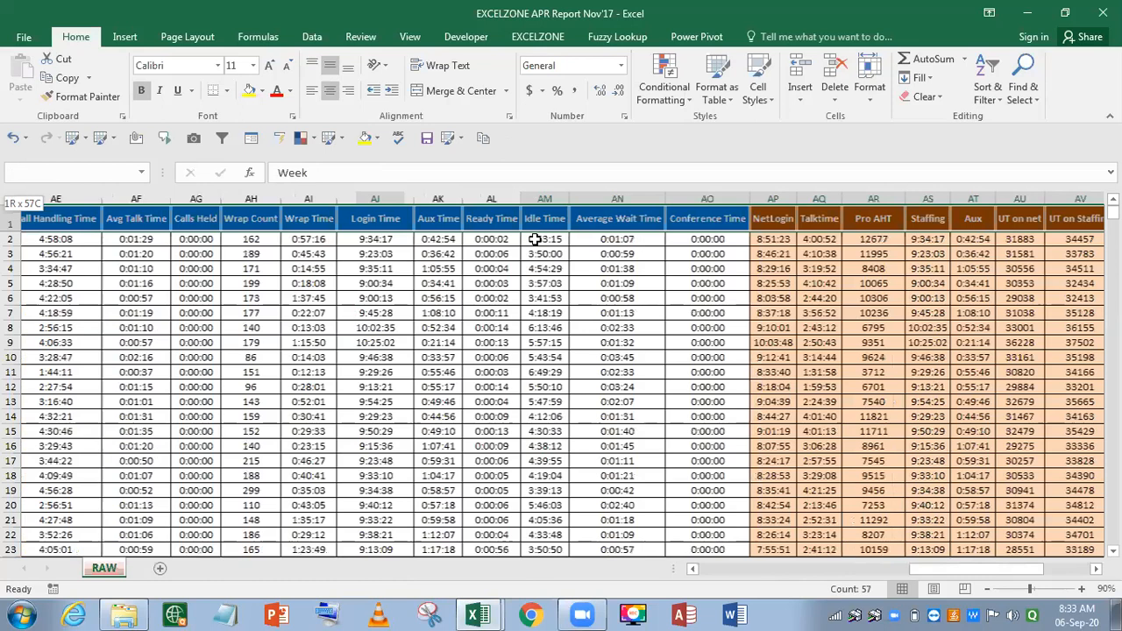
pyautogui.hotkey('ctrl', 'Right')
pyautogui.press('Right')
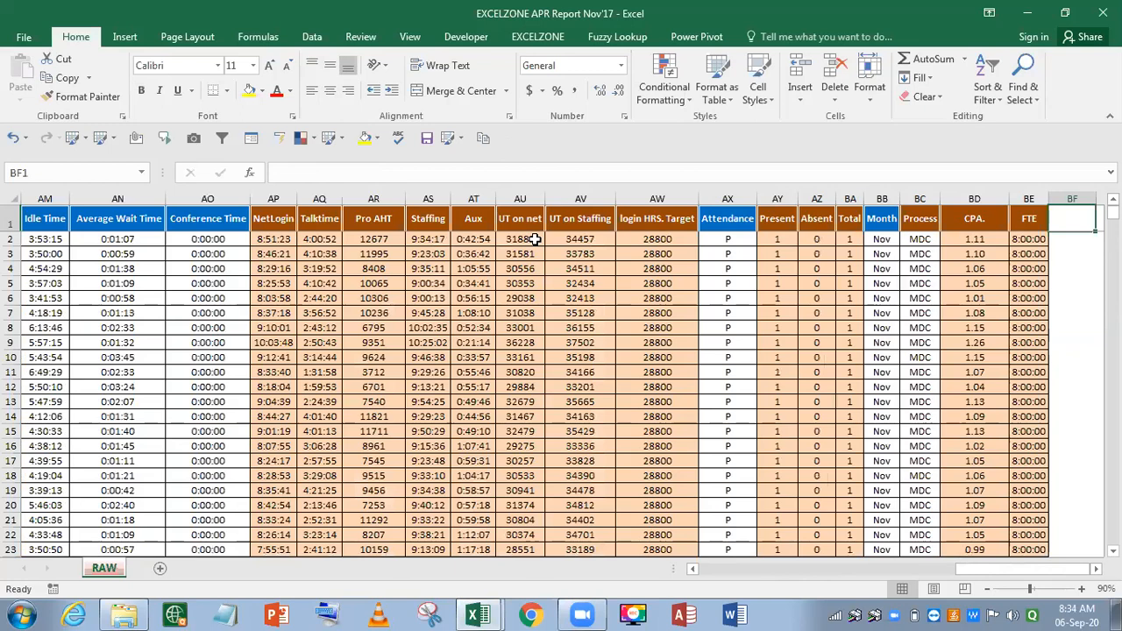
pyautogui.hotkey('ctrl', 'Home')
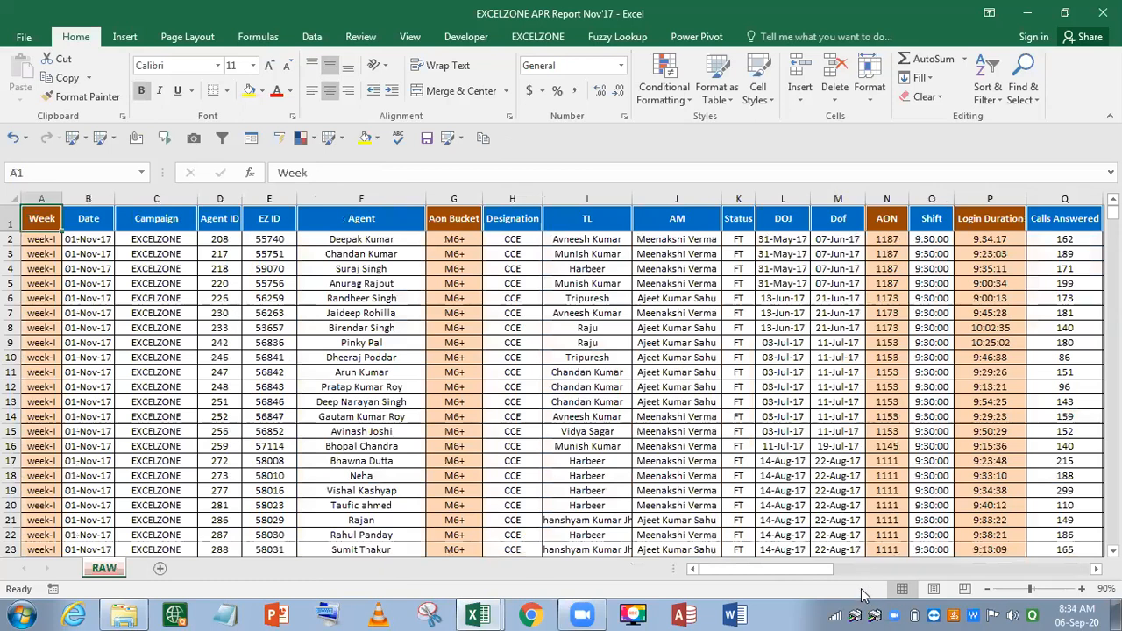
pyautogui.hotkey('ctrl', 'shift', 'Right')
pyautogui.hotkey('ctrl', 'Home')
# Step: Insert a PivotTable from RAW!$A$1:$BE$1626 on a new worksheet
pyautogui.click(124, 40)
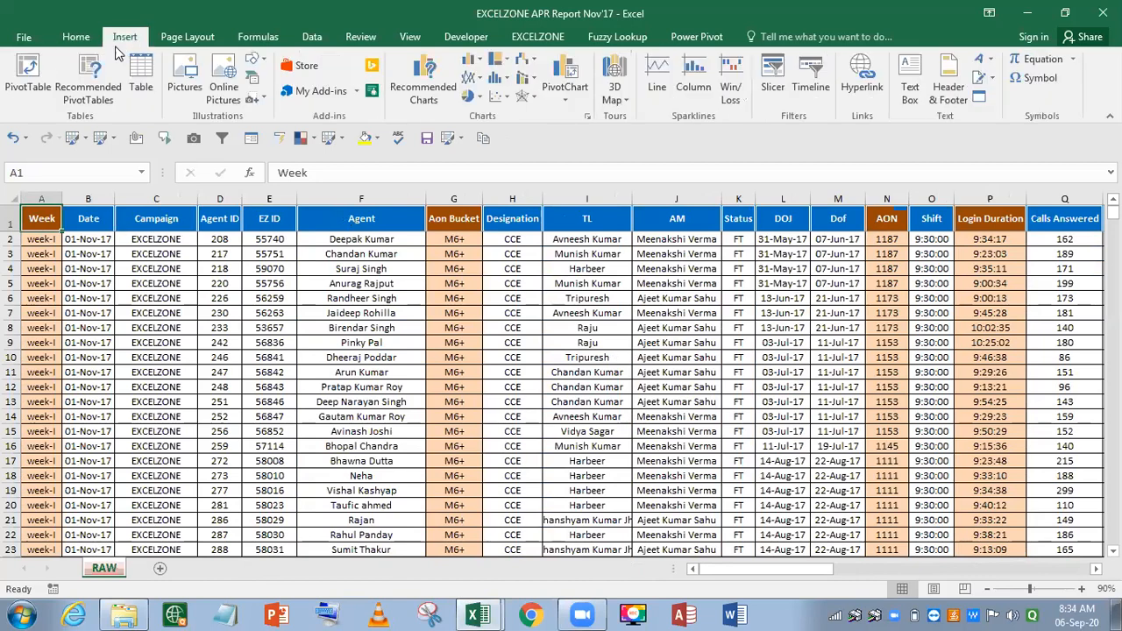
pyautogui.click(29, 79)
pyautogui.click(448, 410)
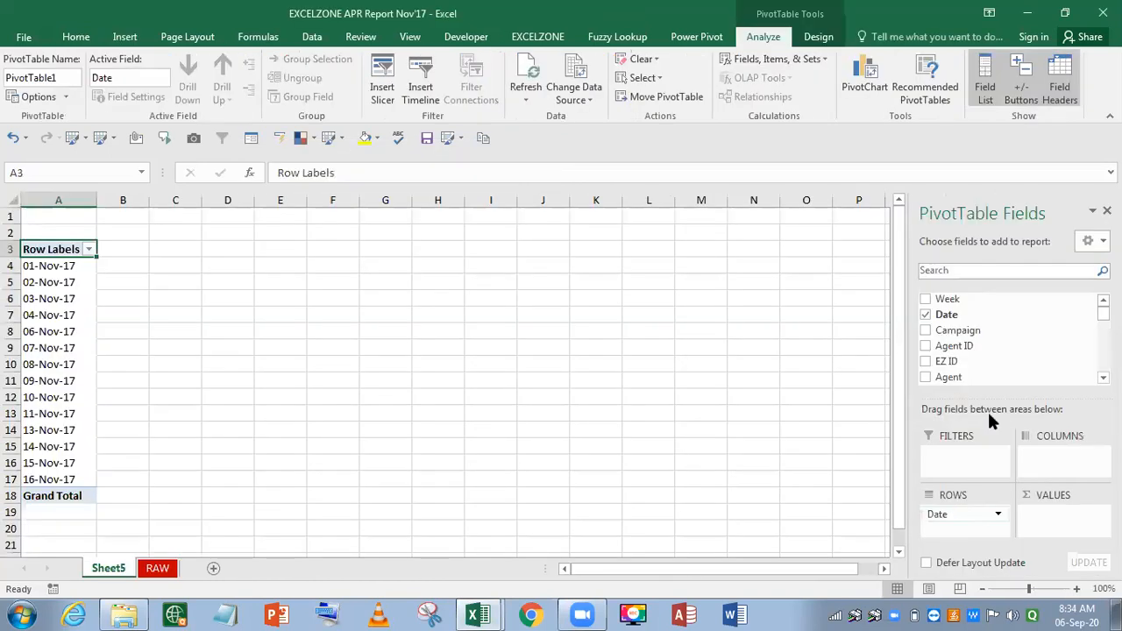
# Step: Add Week as the report filter and Calls Answered as the summed value
pyautogui.moveTo(947, 300); pyautogui.dragTo(964, 454)
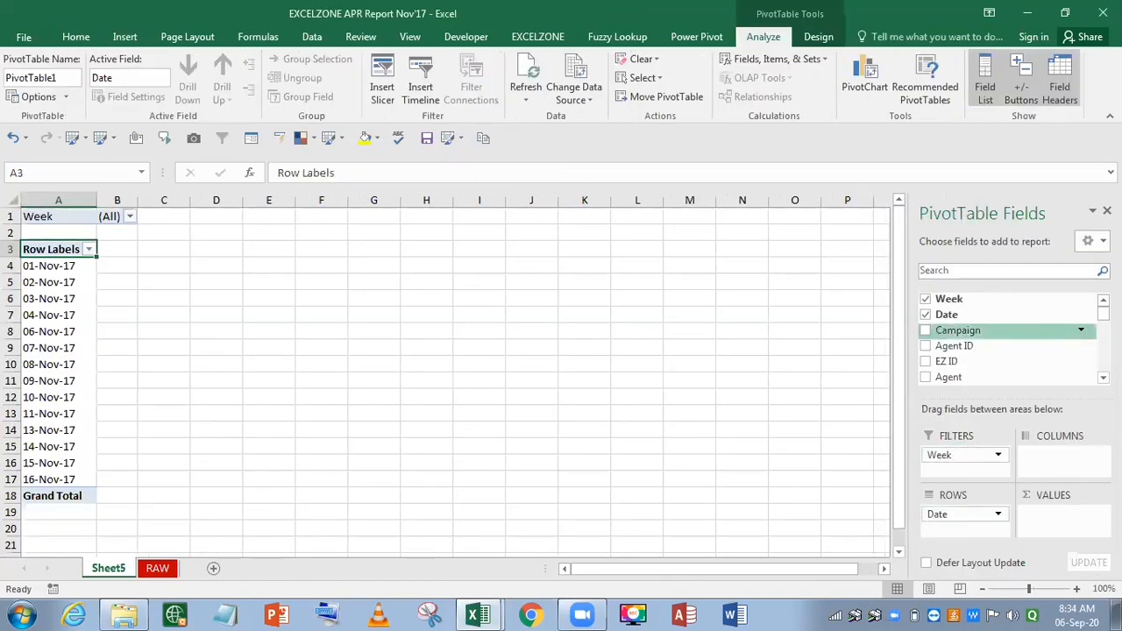
pyautogui.scroll(-3, 1051, 333)
pyautogui.scroll(-2, 1008, 337)
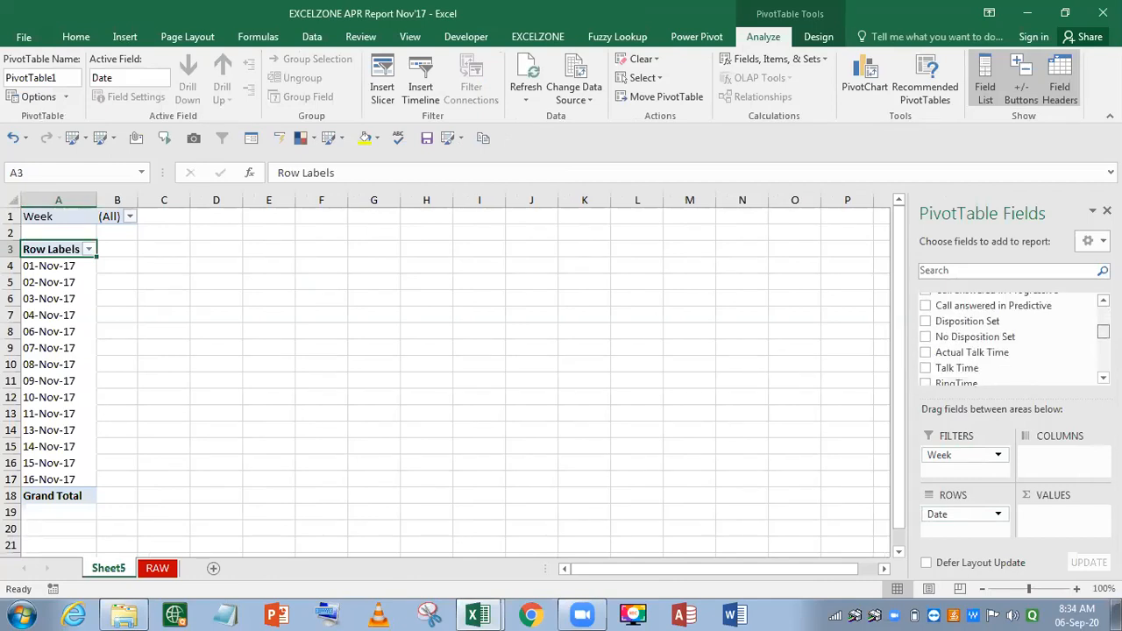
pyautogui.scroll(2, 1008, 338)
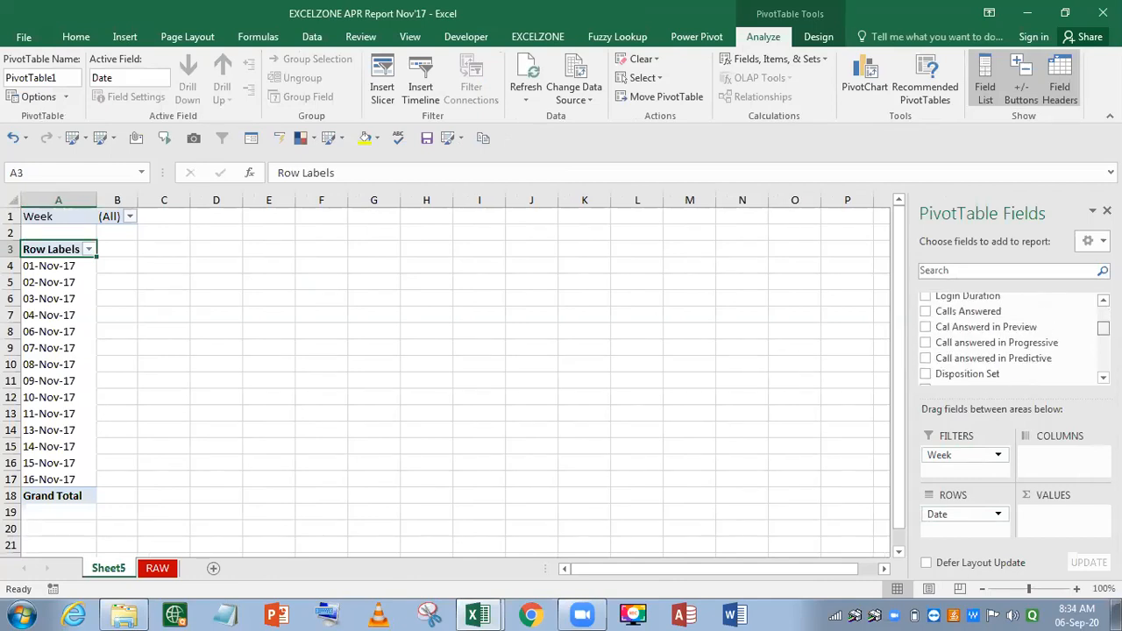
pyautogui.moveTo(997, 313); pyautogui.dragTo(1061, 520)
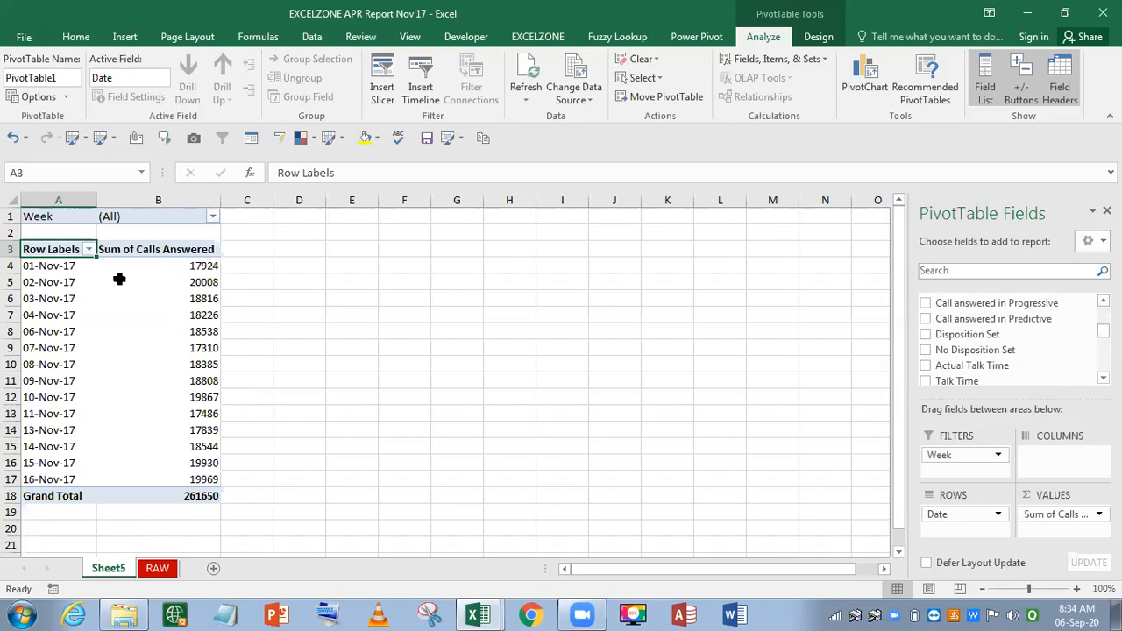
# Step: Filter the PivotTable to week-I, showing 01-Nov-17 to 07-Nov-17 totalling 110822
pyautogui.click(201, 267)
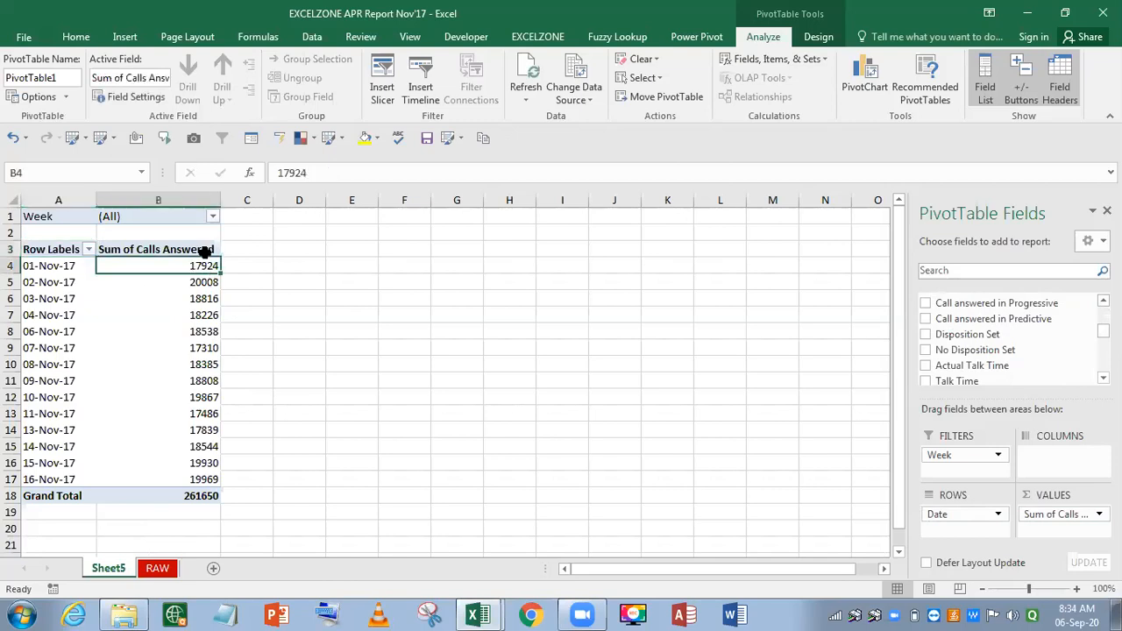
pyautogui.click(211, 217)
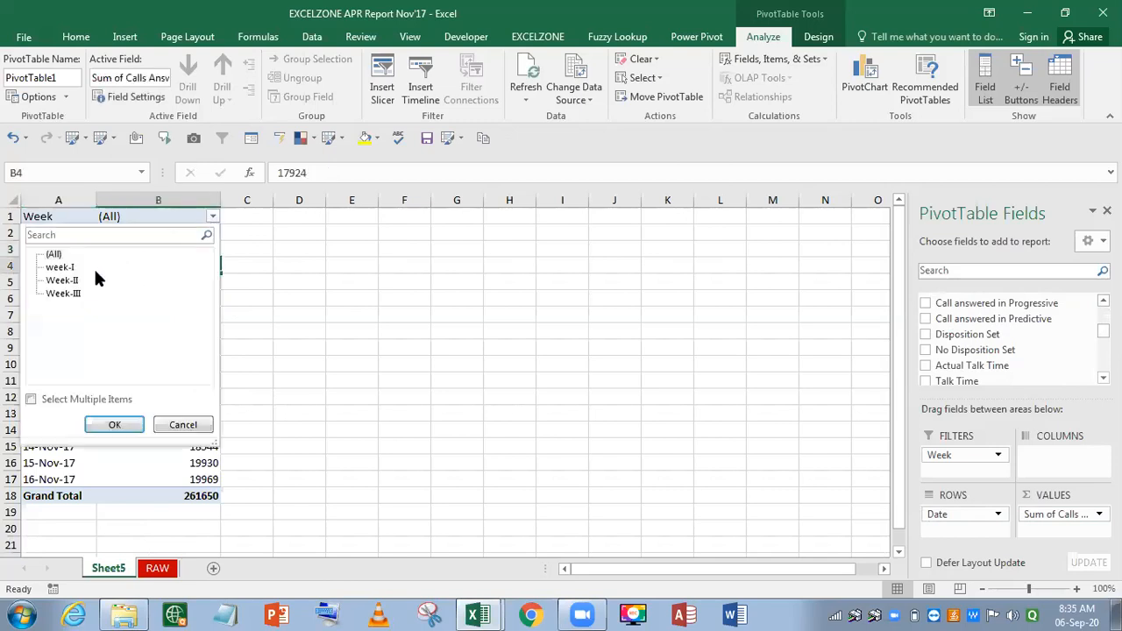
pyautogui.click(115, 424)
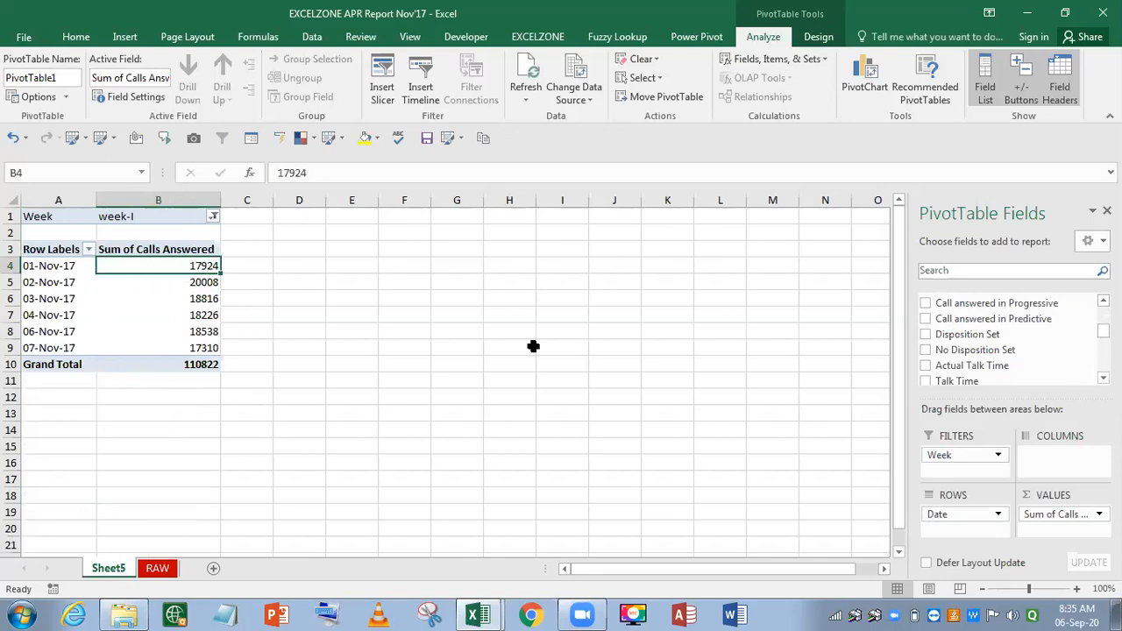
# Step: Replace Date with Week in the rows (week-I 110822, Week-II 110929, Week-III 39899) and save
pyautogui.moveTo(964, 513); pyautogui.dragTo(882, 496)
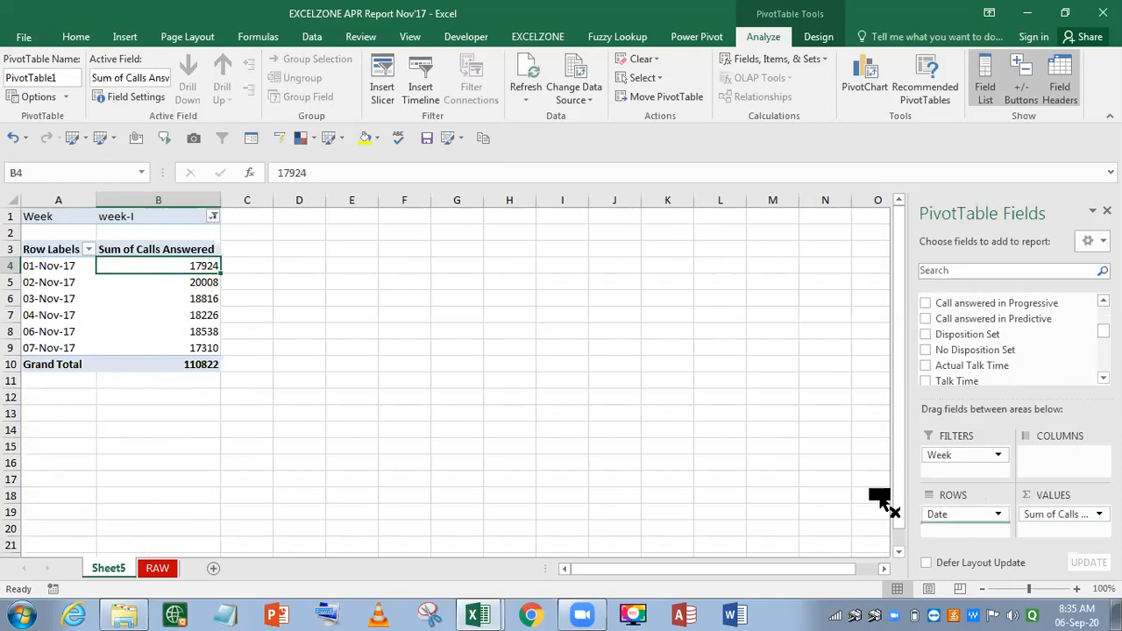
pyautogui.click(881, 496)
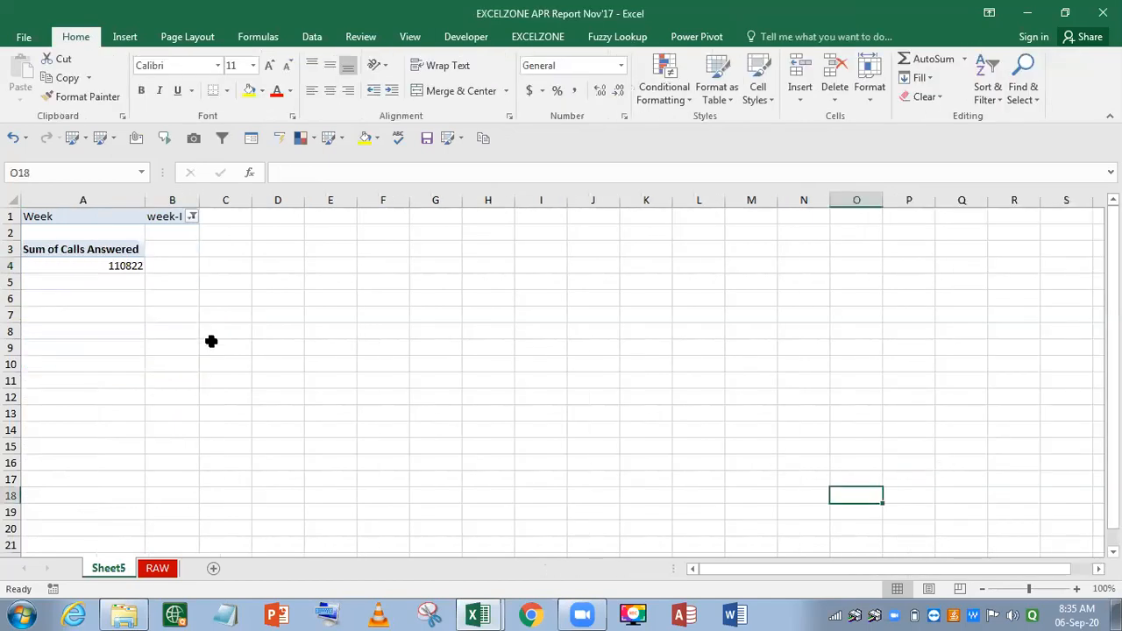
pyautogui.click(123, 263)
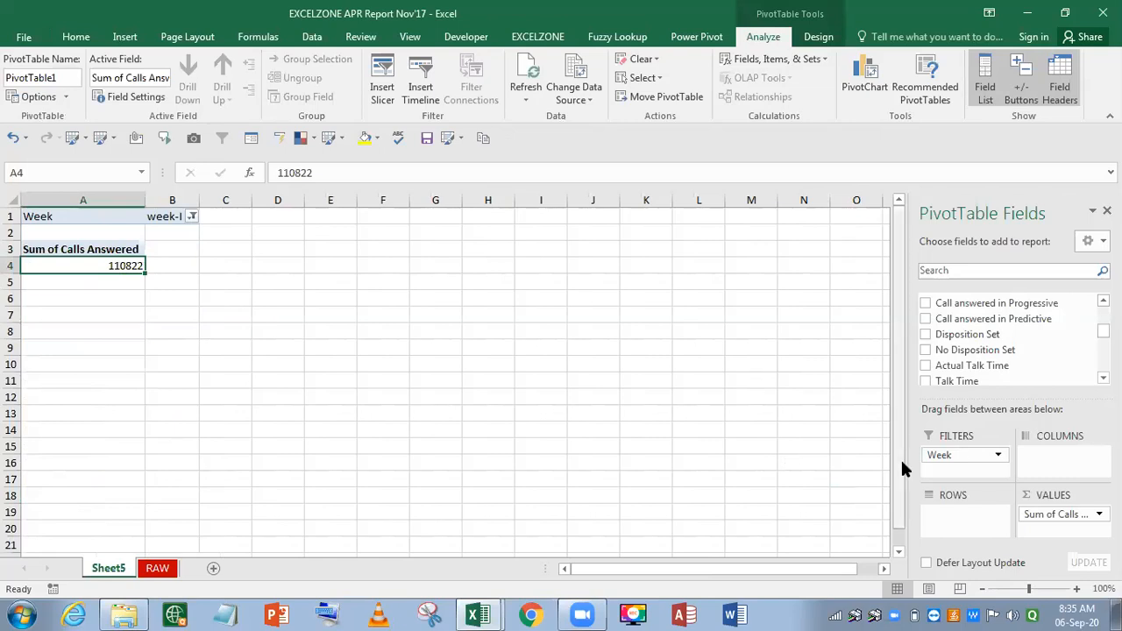
pyautogui.moveTo(950, 457); pyautogui.dragTo(968, 539)
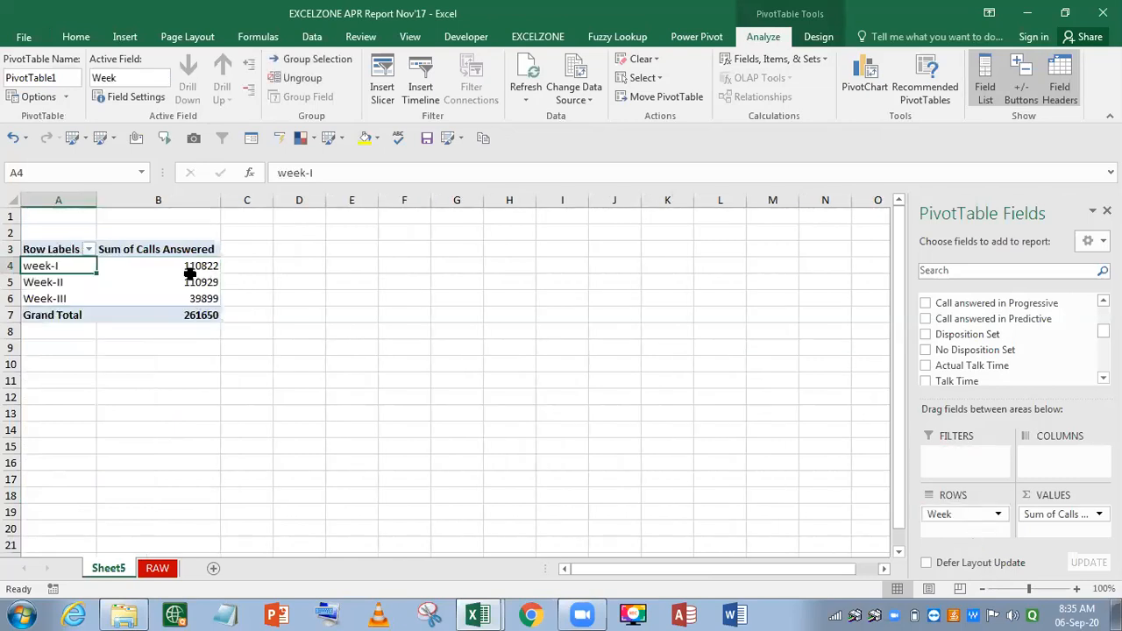
pyautogui.click(74, 284)
pyautogui.click(196, 283)
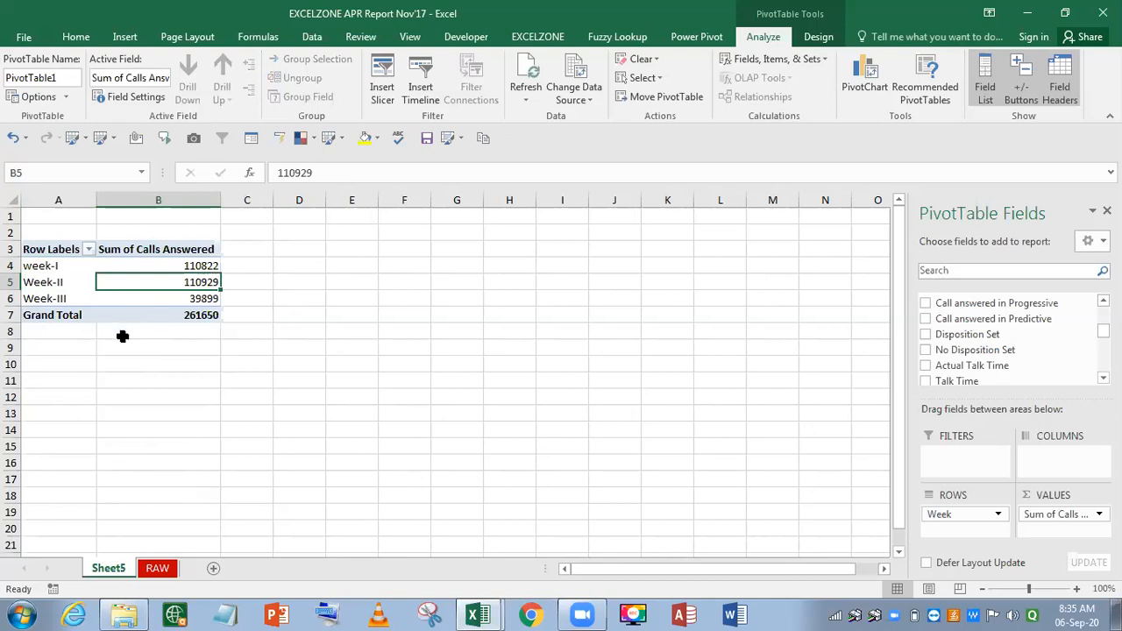
pyautogui.hotkey('ctrl', 's')
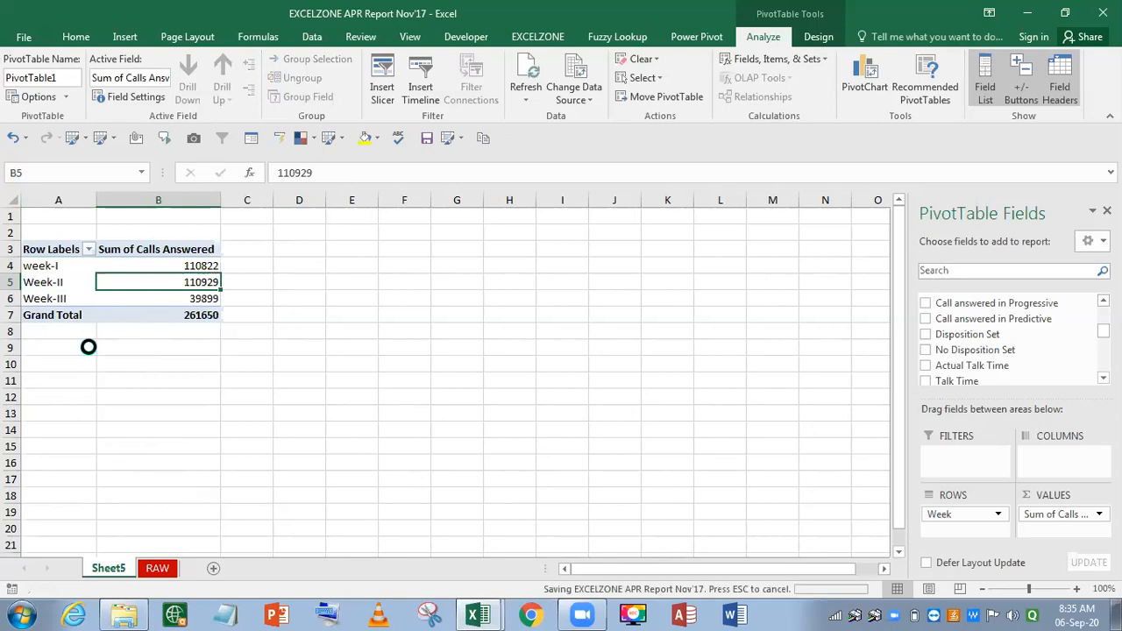
# Step: Copy the weekly PivotTable A3:B7 to D3 and AutoFit columns D:E
pyautogui.hotkey('ctrl', 'Home')
pyautogui.press('Down')
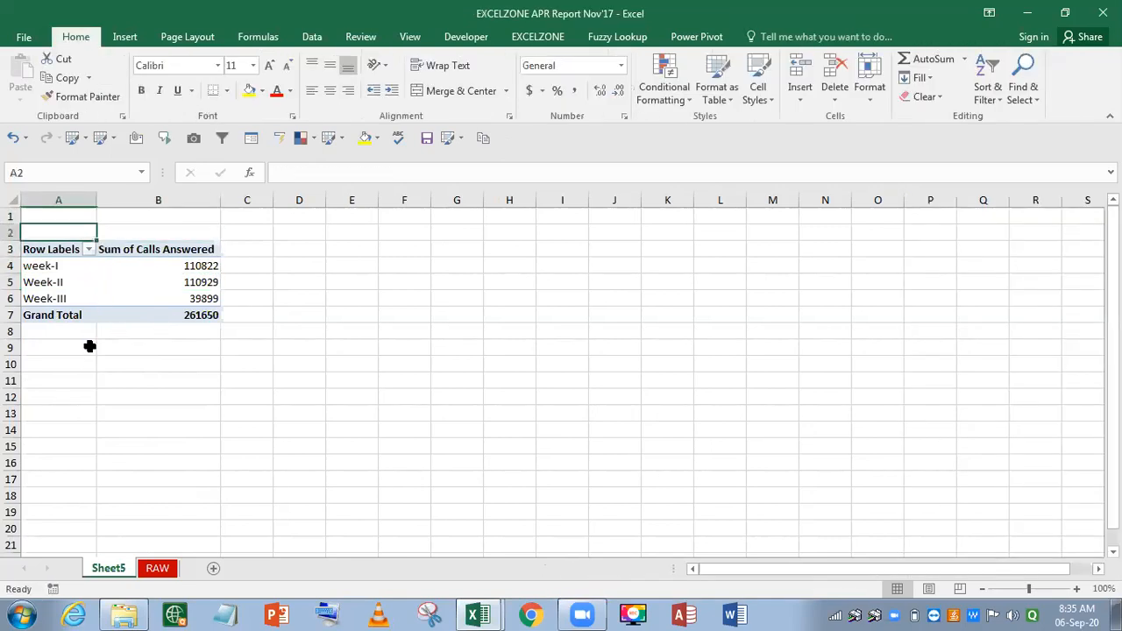
pyautogui.press('Down')
pyautogui.hotkey('shift', 'Right')
pyautogui.hotkey('shift', 'Right')
pyautogui.hotkey('shift', 'Down')
pyautogui.hotkey('shift', 'Left')
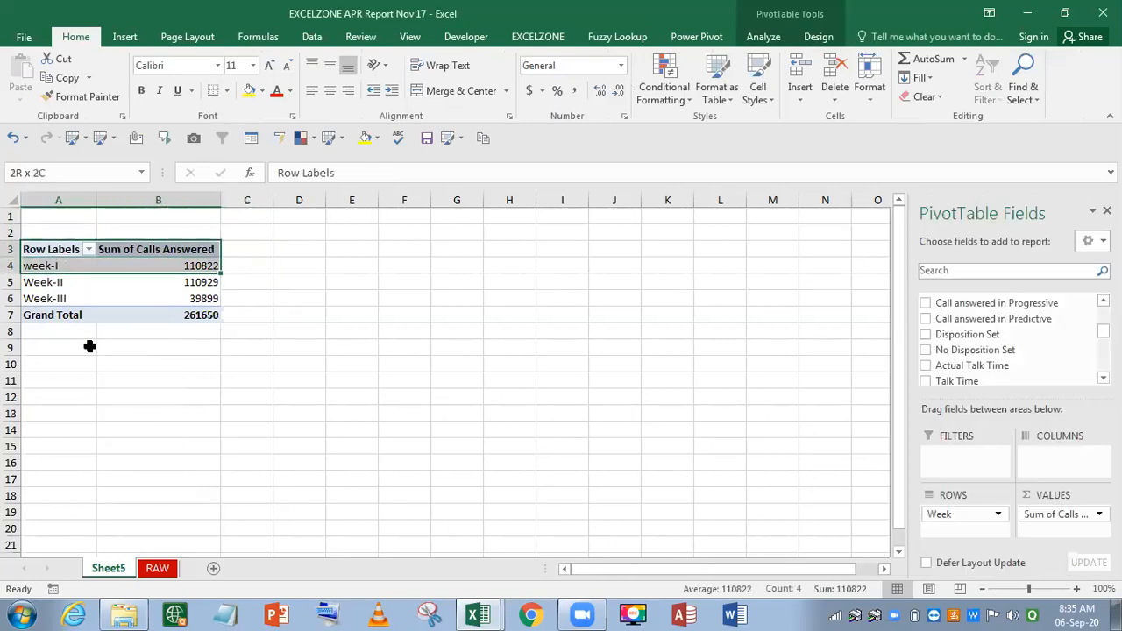
pyautogui.hotkey('shift', 'Down')
pyautogui.hotkey('shift', 'Down')
pyautogui.hotkey('shift', 'Down')
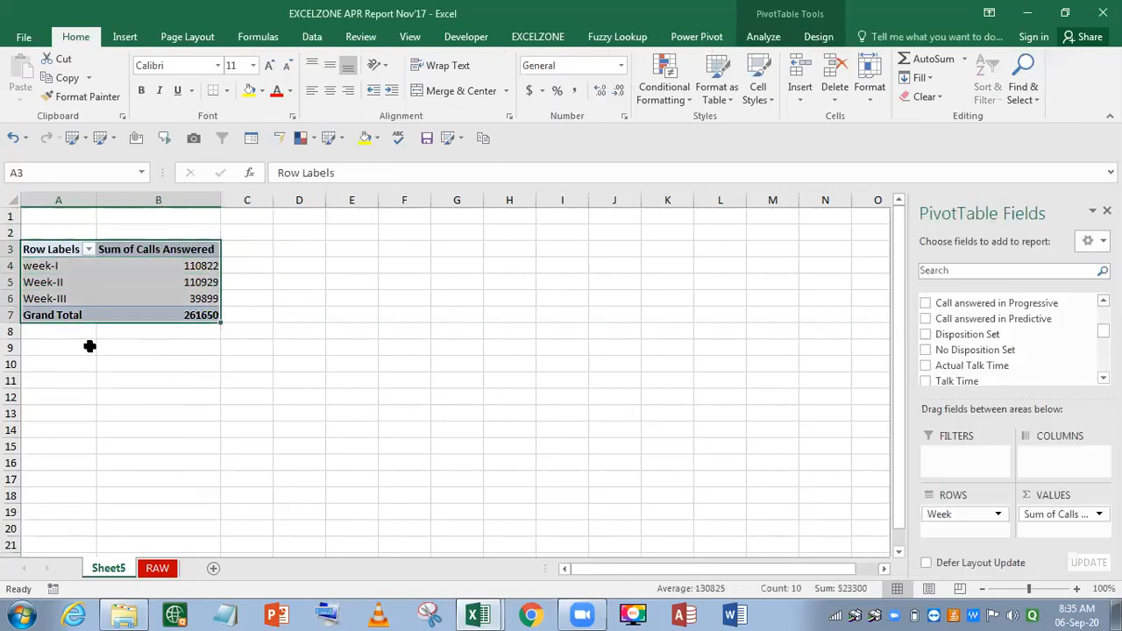
pyautogui.hotkey('ctrl', 'c')
pyautogui.press('Right')
pyautogui.press('Right')
pyautogui.press('Right')
pyautogui.hotkey('ctrl', 'v')
pyautogui.press('Escape')
pyautogui.hotkey('alt', 'h')
pyautogui.press('o')
pyautogui.press('i')
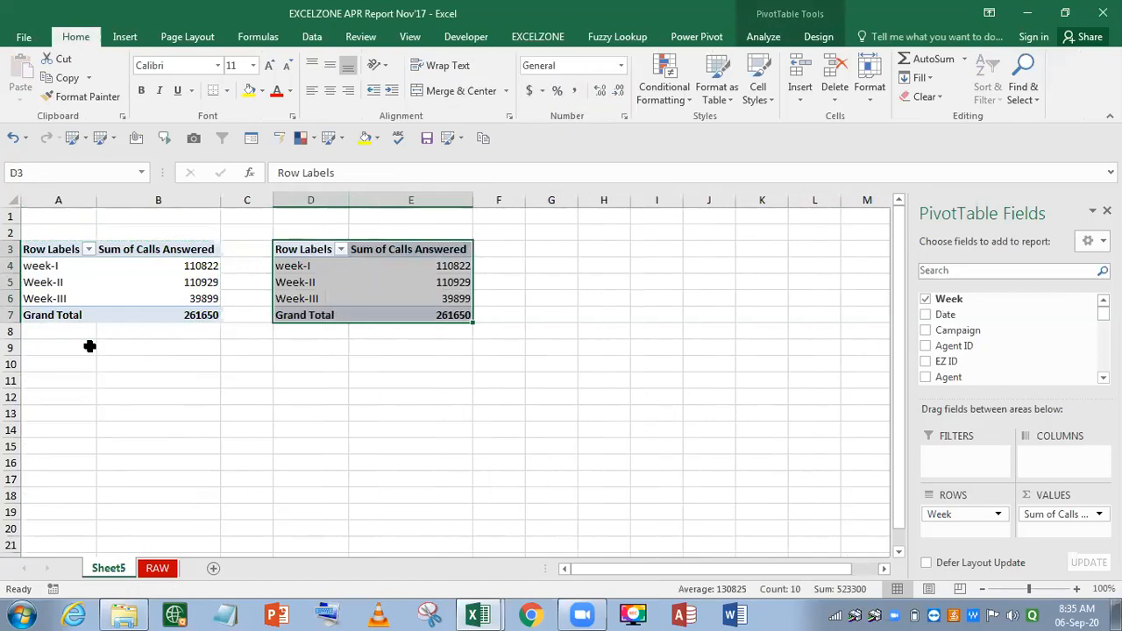
# Step: Swap Week for Date in the copy's rows, listing 01-Nov-17 to 16-Nov-17, and save
pyautogui.moveTo(957, 513); pyautogui.dragTo(854, 465)
pyautogui.moveTo(942, 313); pyautogui.dragTo(964, 503)
pyautogui.click(504, 395)
pyautogui.hotkey('ctrl', 's')
pyautogui.hotkey('ctrl', 'a')
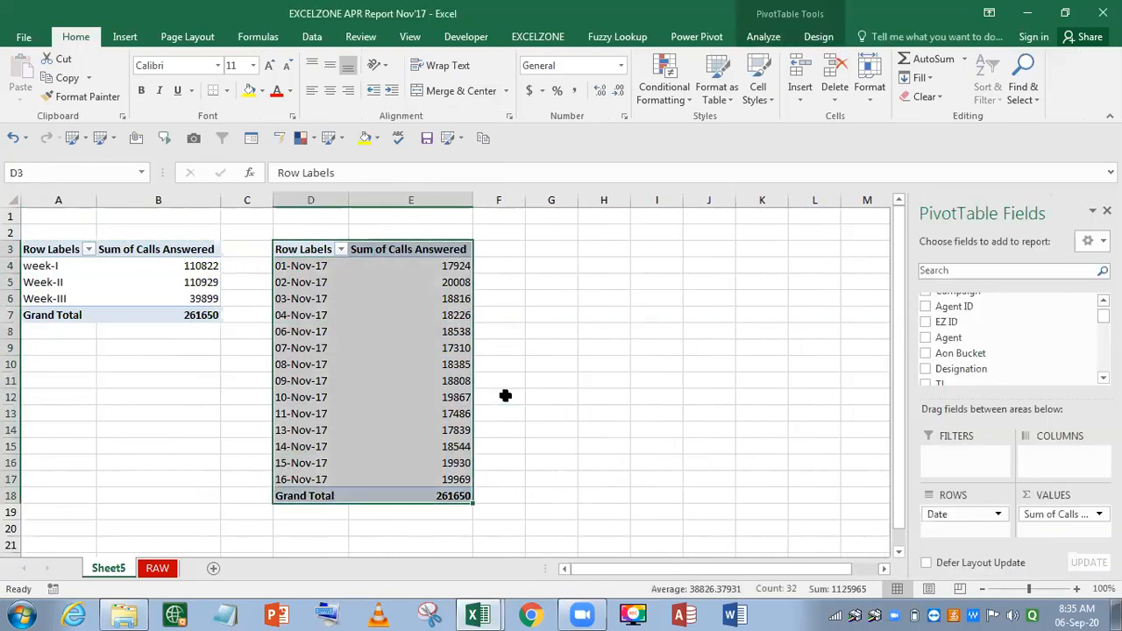
# Step: Paste a copy of the date PivotTable at G3 and AutoFit columns G:H
pyautogui.hotkey('ctrl', 'c')
pyautogui.press('Right')
pyautogui.press('Right')
pyautogui.press('Right')
pyautogui.hotkey('ctrl', 'v')
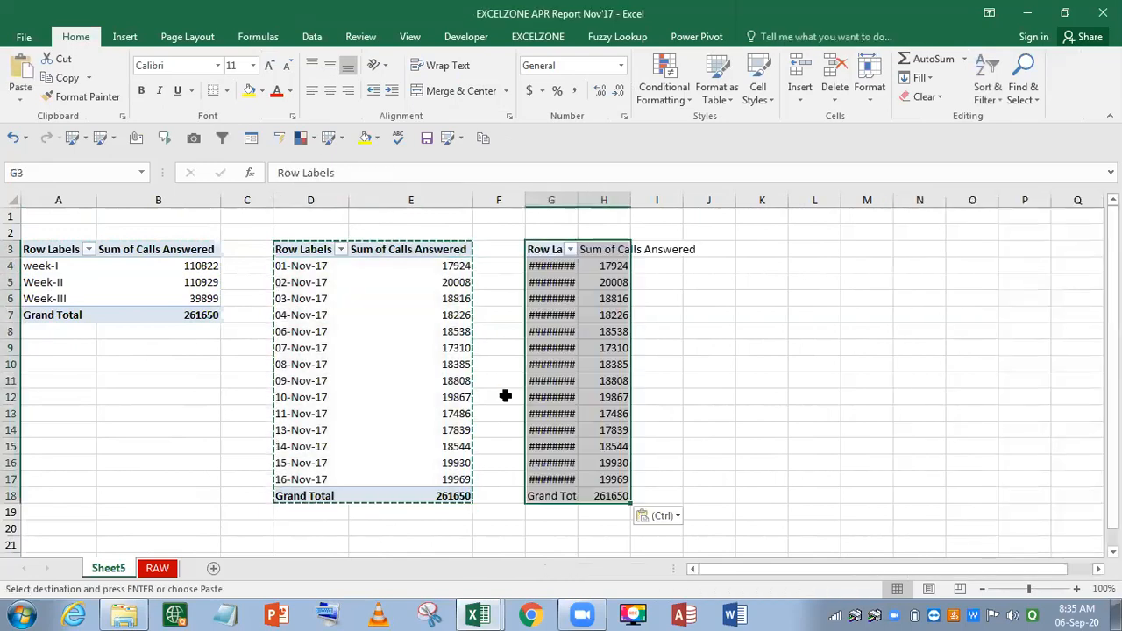
pyautogui.write('`')
pyautogui.hotkey('alt', 'o')
pyautogui.press('c')
pyautogui.press('a')
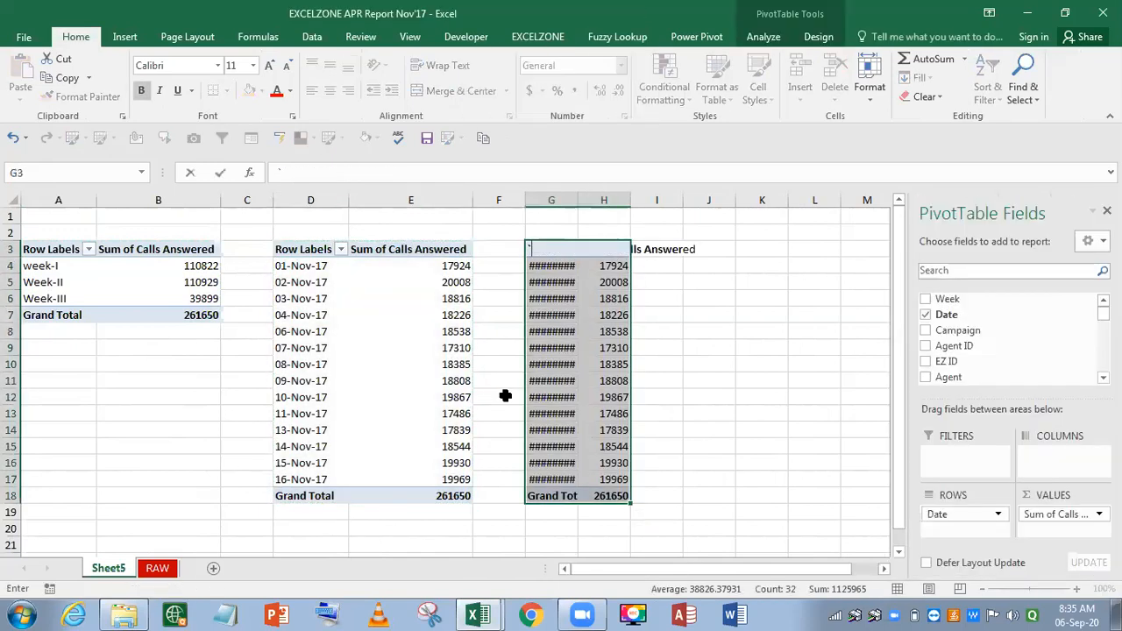
pyautogui.press('Escape')
pyautogui.press('alt')
pyautogui.press('o')
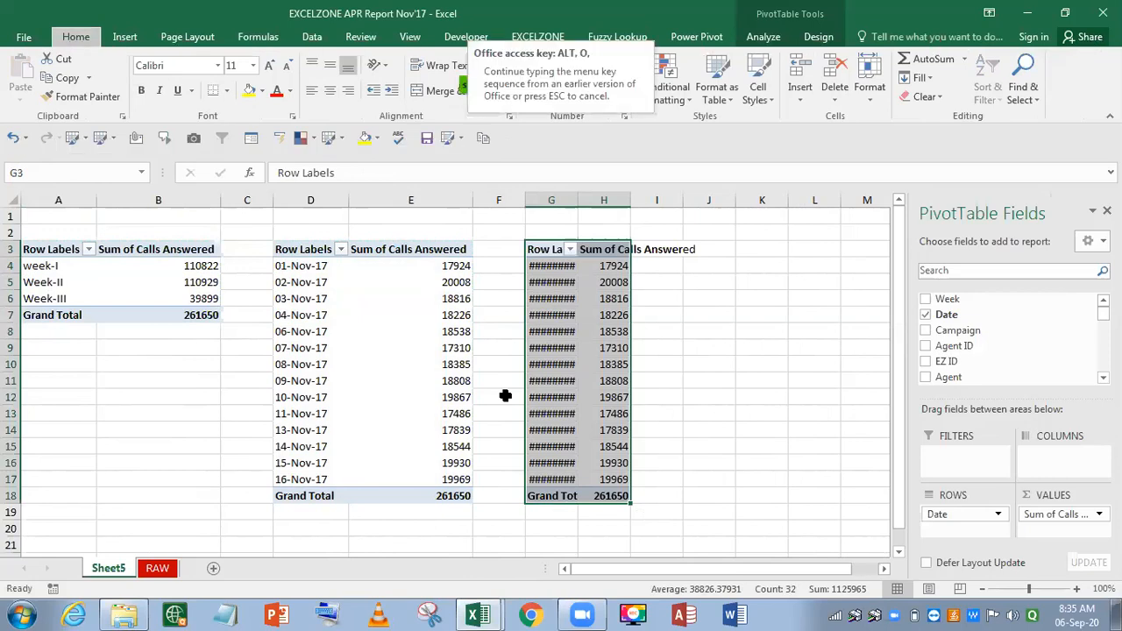
pyautogui.press('a')
# Step: Replace Date with TL in the third PivotTable's rows and add Date as its filter
pyautogui.moveTo(932, 524); pyautogui.dragTo(882, 483)
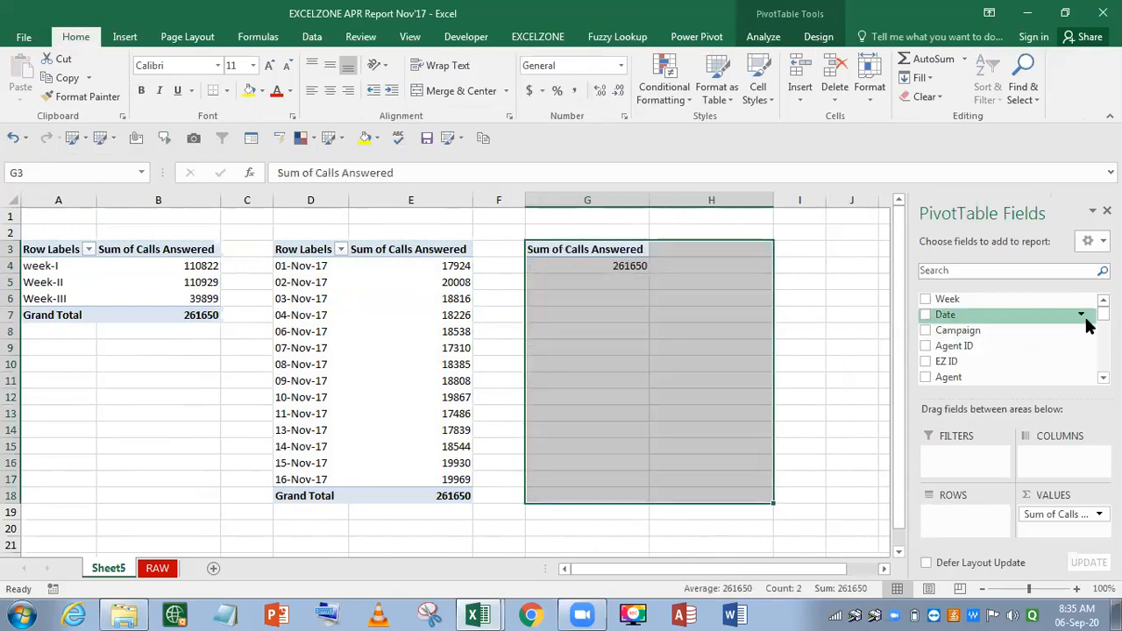
pyautogui.scroll(-4, 1087, 325)
pyautogui.scroll(1, 990, 324)
pyautogui.moveTo(974, 303); pyautogui.dragTo(958, 513)
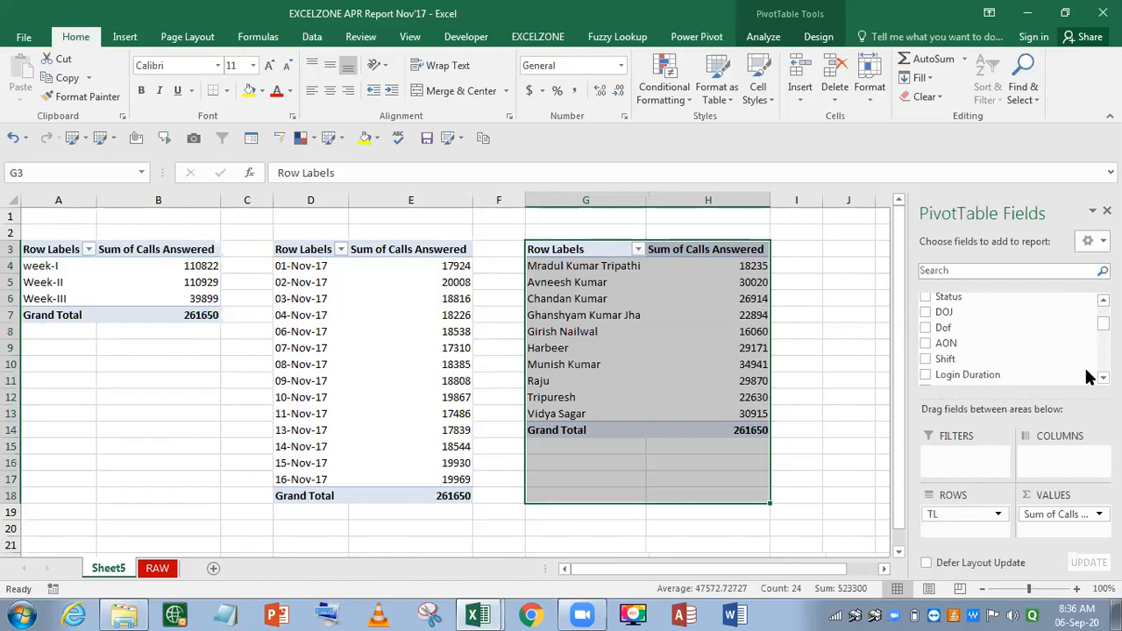
pyautogui.scroll(2, 1007, 342)
pyautogui.scroll(-3, 1007, 342)
pyautogui.scroll(1, 1007, 342)
pyautogui.scroll(1, 1008, 337)
pyautogui.scroll(-4, 1008, 337)
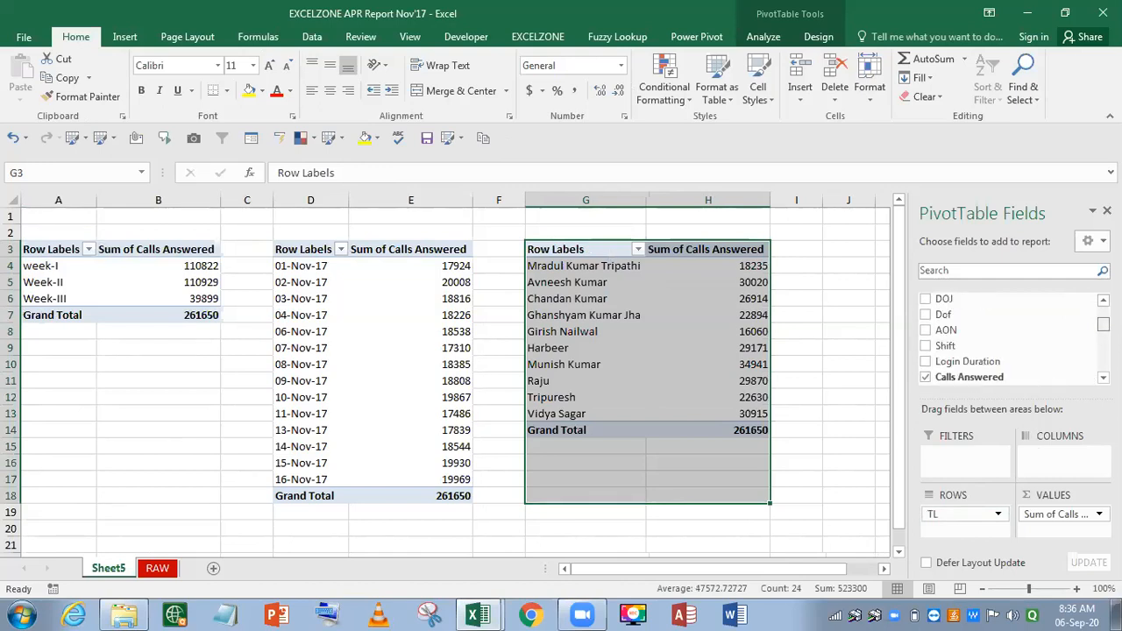
pyautogui.scroll(8, 1007, 337)
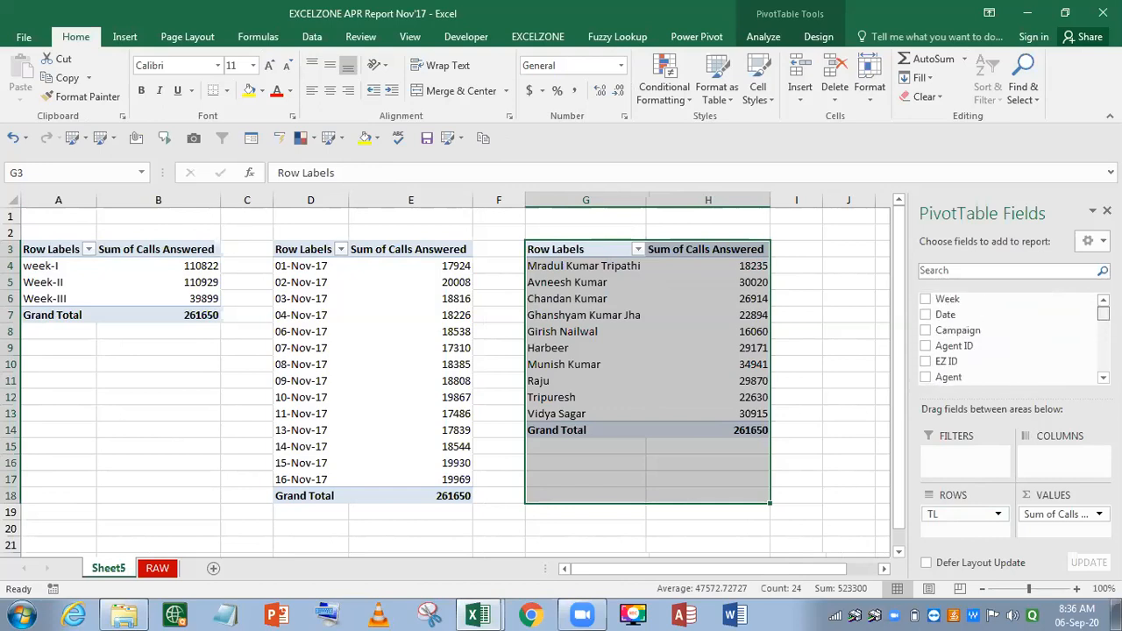
pyautogui.moveTo(959, 314); pyautogui.dragTo(952, 457)
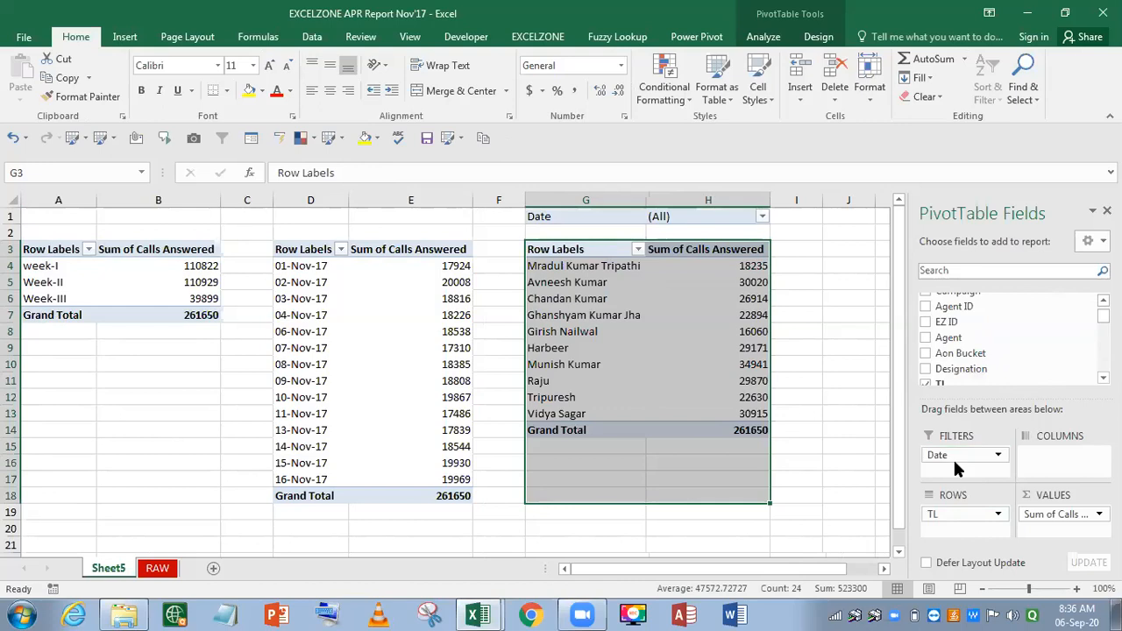
# Step: Set the TL PivotTable's Date filter to 01-Nov-17
pyautogui.click(744, 284)
pyautogui.press('Up')
pyautogui.press('Up')
pyautogui.press('Up')
pyautogui.press('Up')
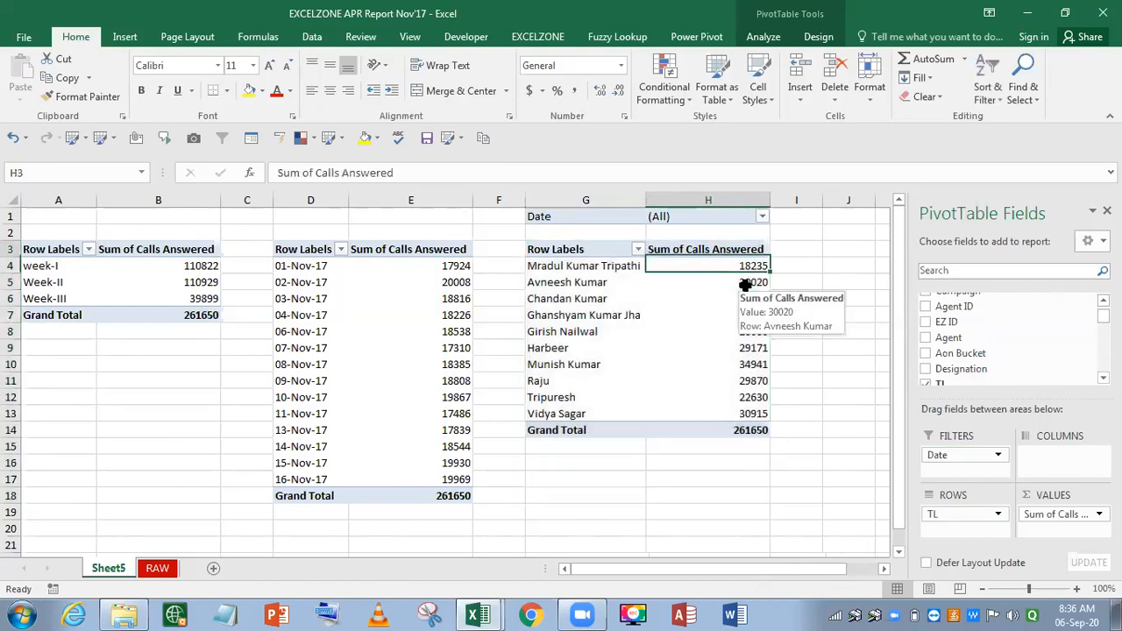
pyautogui.press('BackSpace')
pyautogui.press('Return')
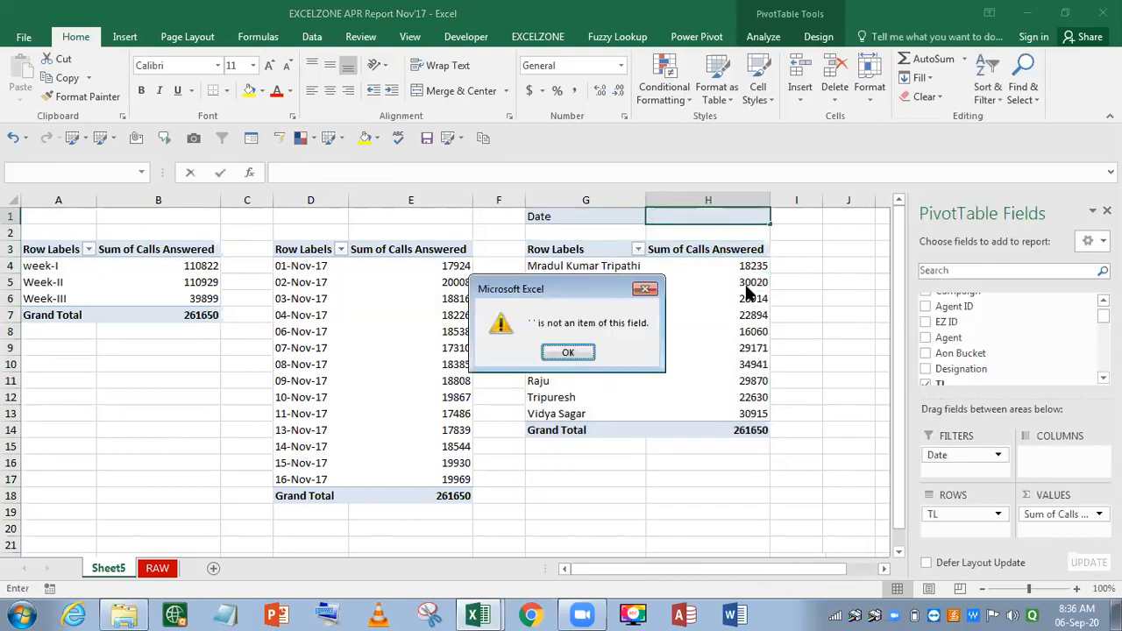
pyautogui.press('Return')
pyautogui.hotkey('alt', 'Down')
pyautogui.press('Down')
pyautogui.press('Down')
pyautogui.press('Up')
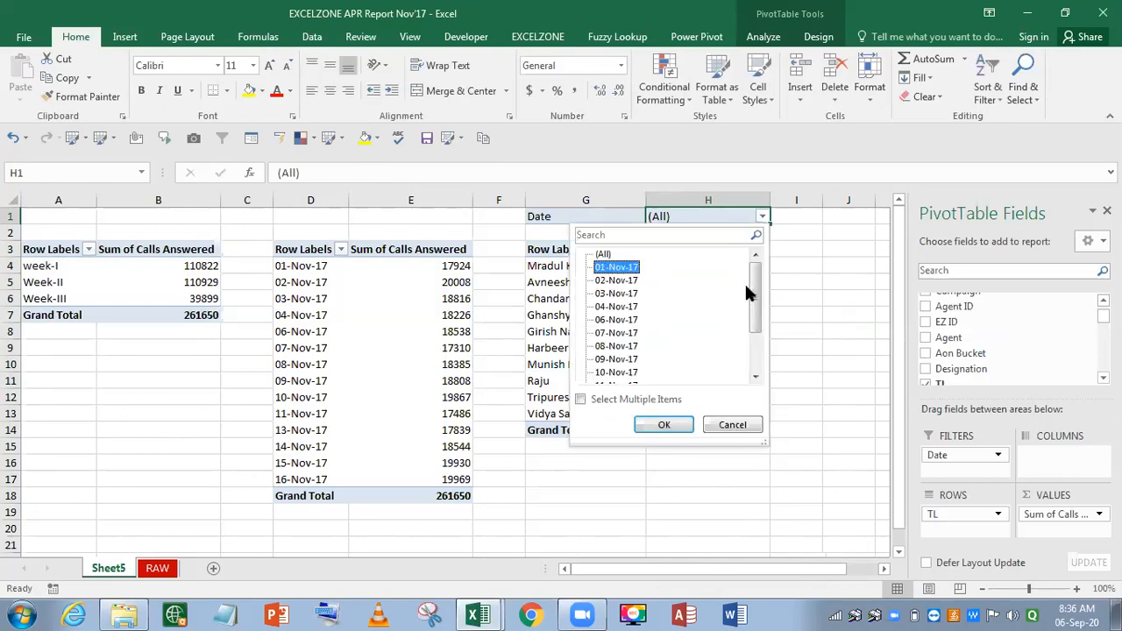
pyautogui.press('Return')
# Step: Compare totals across the Week, Date and TL PivotTables, then go to the RAW sheet
pyautogui.press('Down')
pyautogui.press('Down')
pyautogui.press('Down')
pyautogui.press('Left')
pyautogui.press('Left')
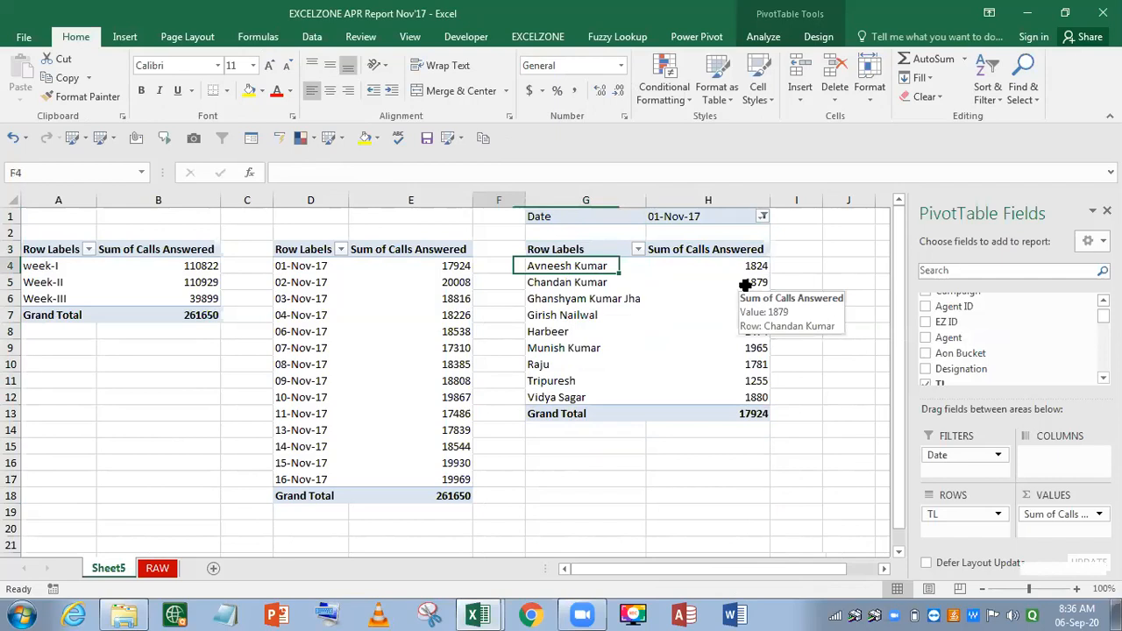
pyautogui.press('Left')
pyautogui.press('Left')
pyautogui.press('Left')
pyautogui.press('Left')
pyautogui.press('Left')
pyautogui.press('Right')
pyautogui.press('Left')
pyautogui.press('Right')
pyautogui.press('Right')
pyautogui.press('Right')
pyautogui.press('Right')
pyautogui.press('Right')
pyautogui.press('Right')
pyautogui.press('Down')
pyautogui.press('Right')
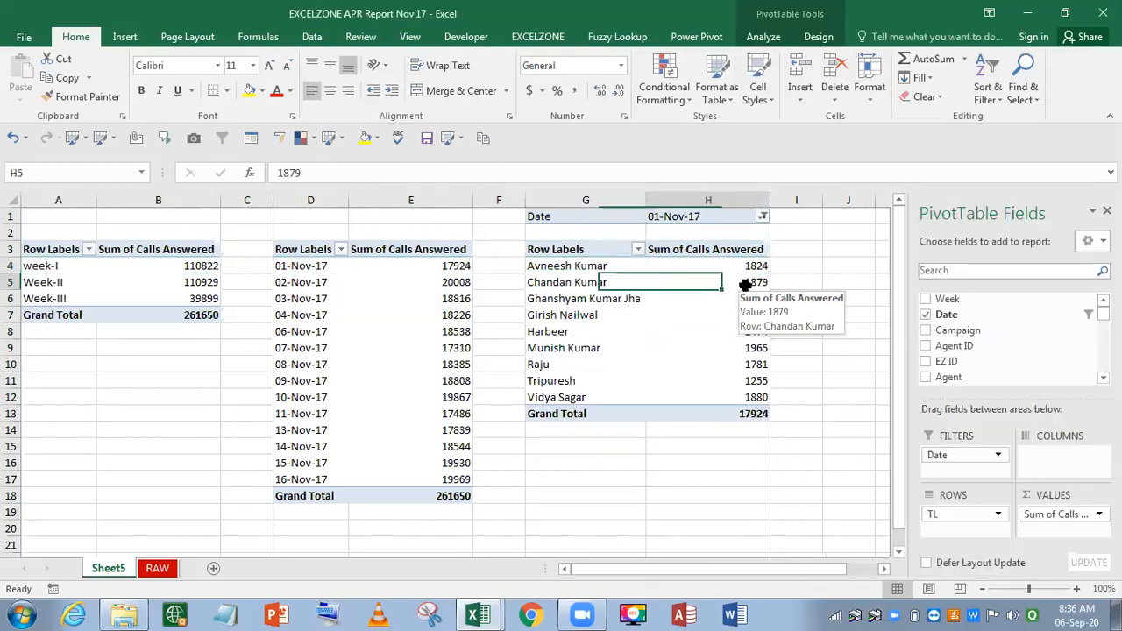
pyautogui.press('Left')
pyautogui.press('Left')
pyautogui.press('Left')
pyautogui.press('Left')
pyautogui.press('Left')
pyautogui.press('Left')
pyautogui.press('Left')
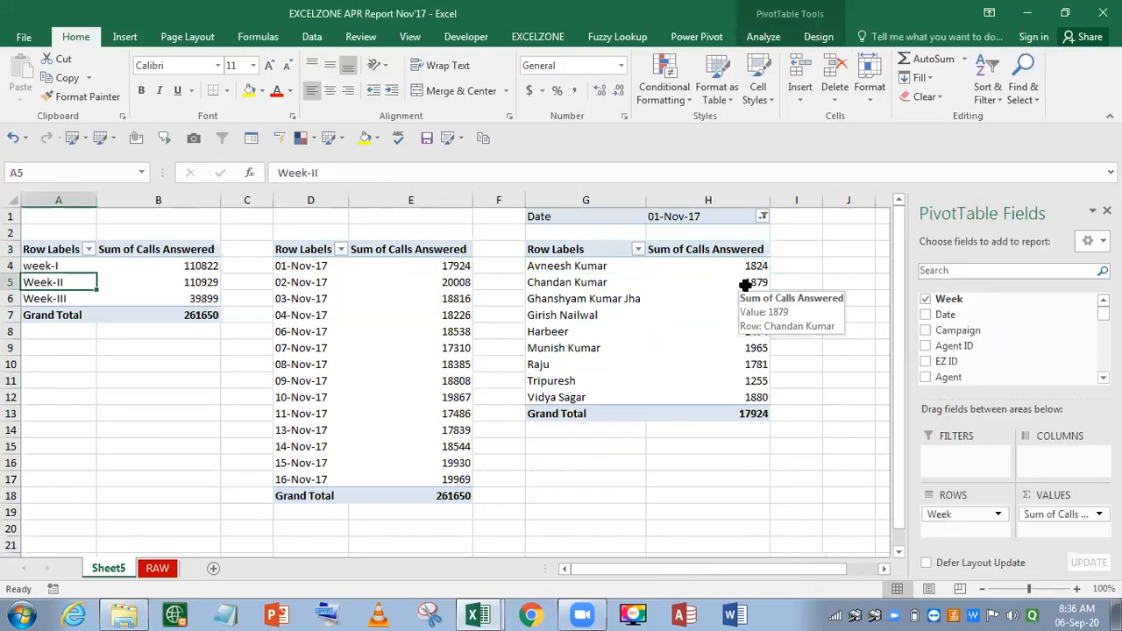
pyautogui.press('Right')
pyautogui.press('Right')
pyautogui.press('Right')
pyautogui.press('Right')
pyautogui.press('Right')
pyautogui.press('Right')
pyautogui.press('Left')
pyautogui.press('Left')
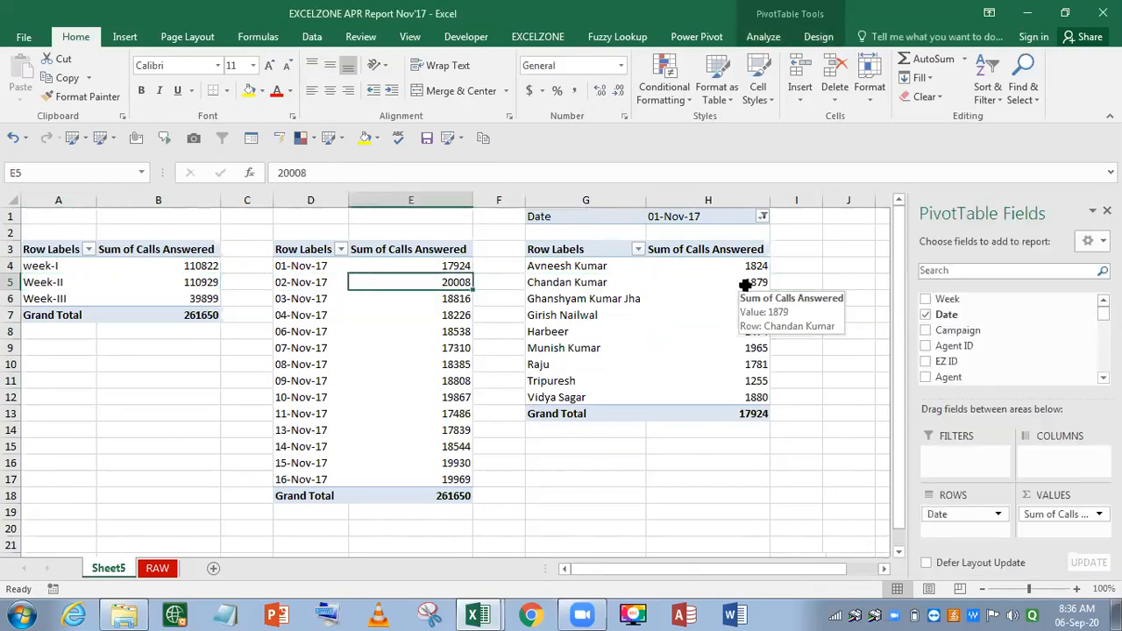
pyautogui.press('Left')
pyautogui.press('Left')
pyautogui.press('Left')
pyautogui.press('Left')
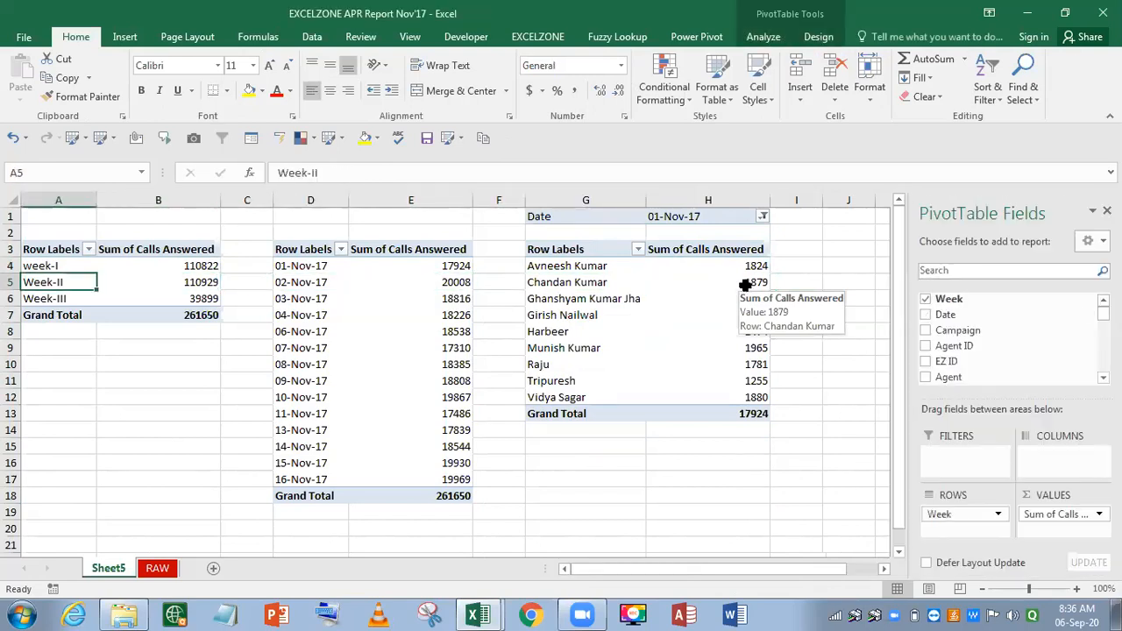
pyautogui.press('Right')
pyautogui.press('Right')
pyautogui.press('Right')
pyautogui.press('Left')
pyautogui.press('Left')
pyautogui.press('Right')
pyautogui.press('Right')
pyautogui.press('Right')
pyautogui.press('Right')
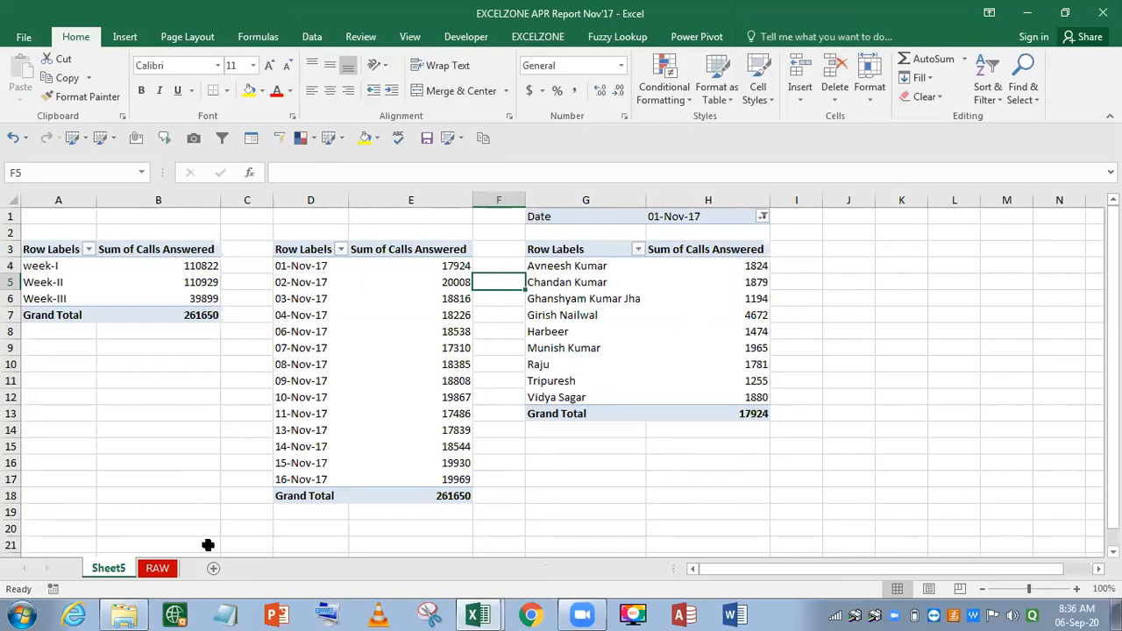
pyautogui.click(167, 568)
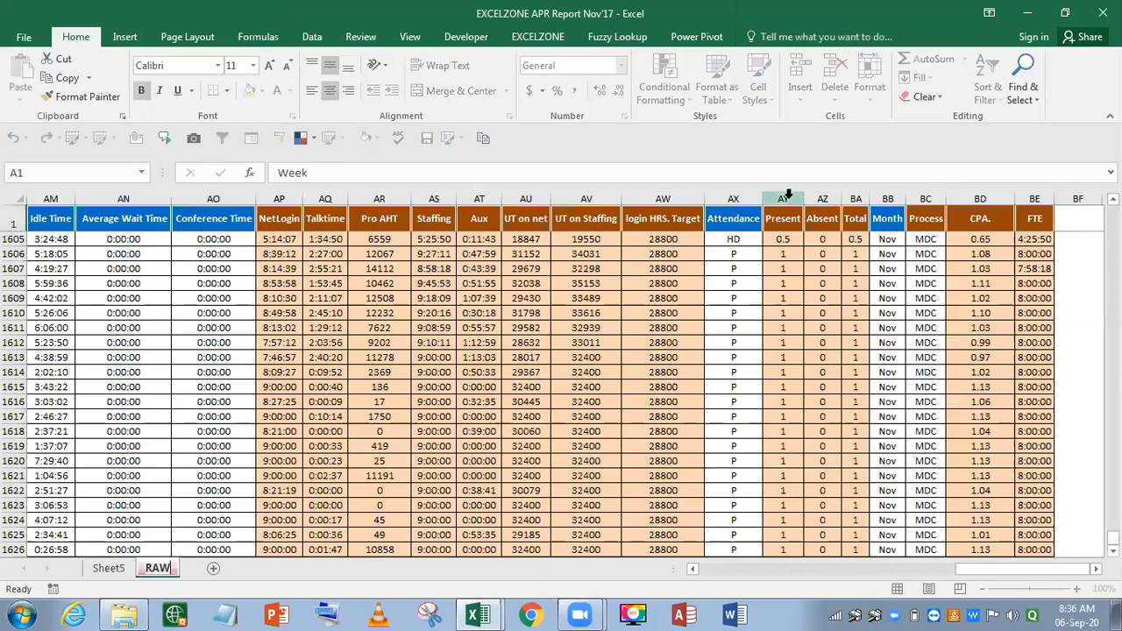
# Step: Inspect the Week and Date formulas at the top of the RAW data without changing them
pyautogui.click(586, 269)
pyautogui.press('Home')
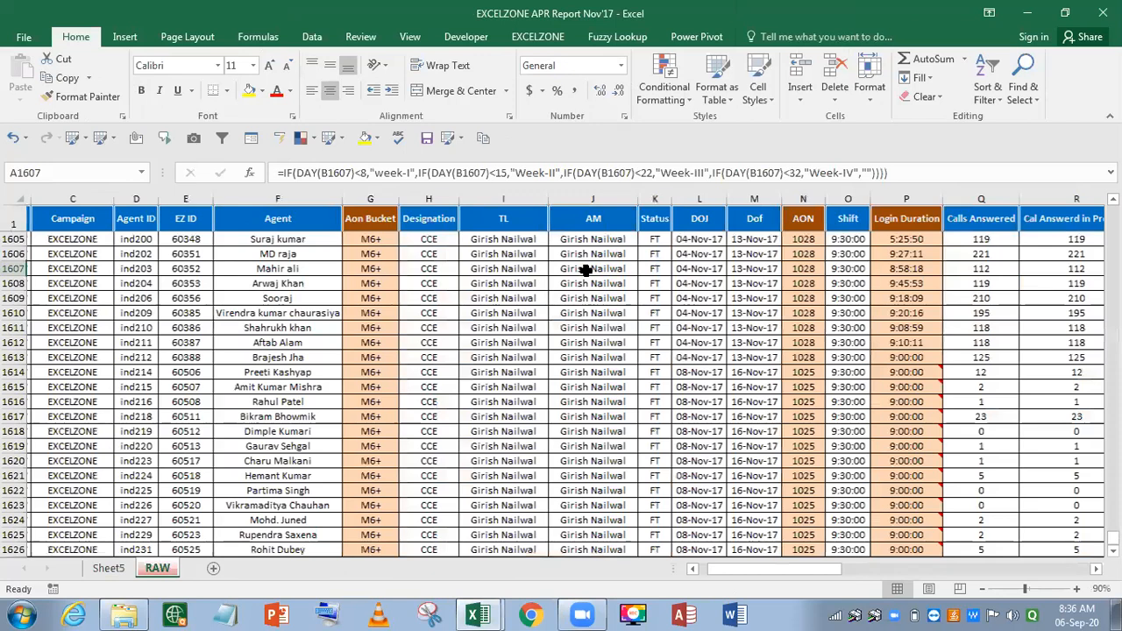
pyautogui.press('Down')
pyautogui.press('F2')
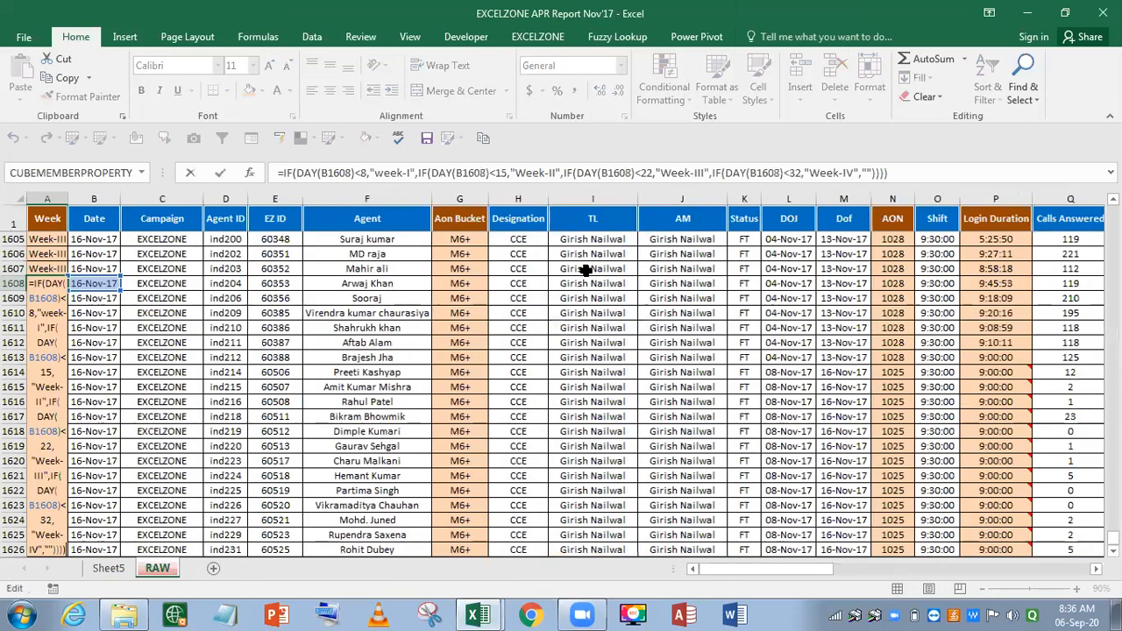
pyautogui.press('Escape')
pyautogui.press('Up')
pyautogui.press('Up')
pyautogui.press('Right')
pyautogui.press('Up')
pyautogui.press('Up')
pyautogui.press('Up')
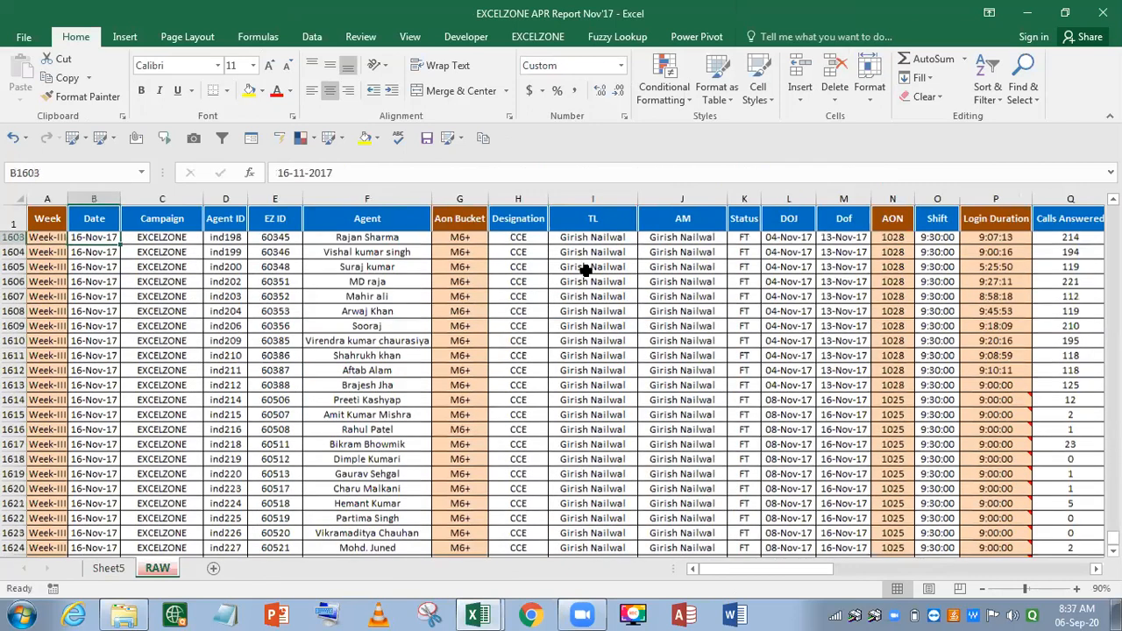
pyautogui.hotkey('ctrl', 'Home')
pyautogui.press('Down')
pyautogui.press('Down')
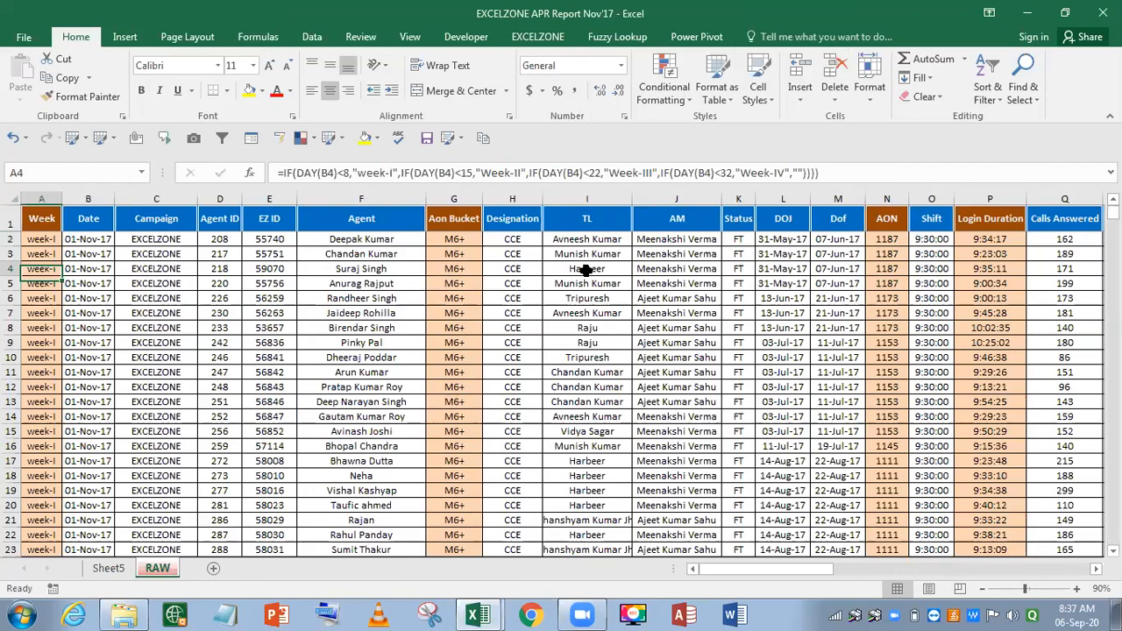
# Step: Jump across the RAW headings to the NetLogin column and inspect its row 3 formula
pyautogui.hotkey('ctrl', 'Up')
pyautogui.hotkey('ctrl', 'Right')
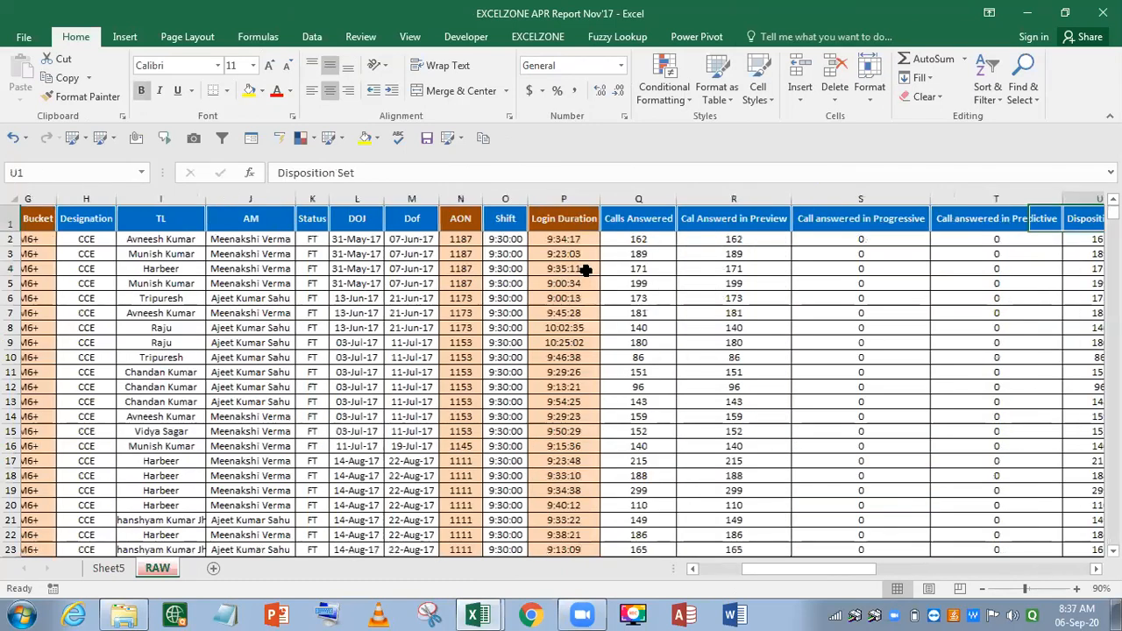
pyautogui.hotkey('ctrl', 'Right')
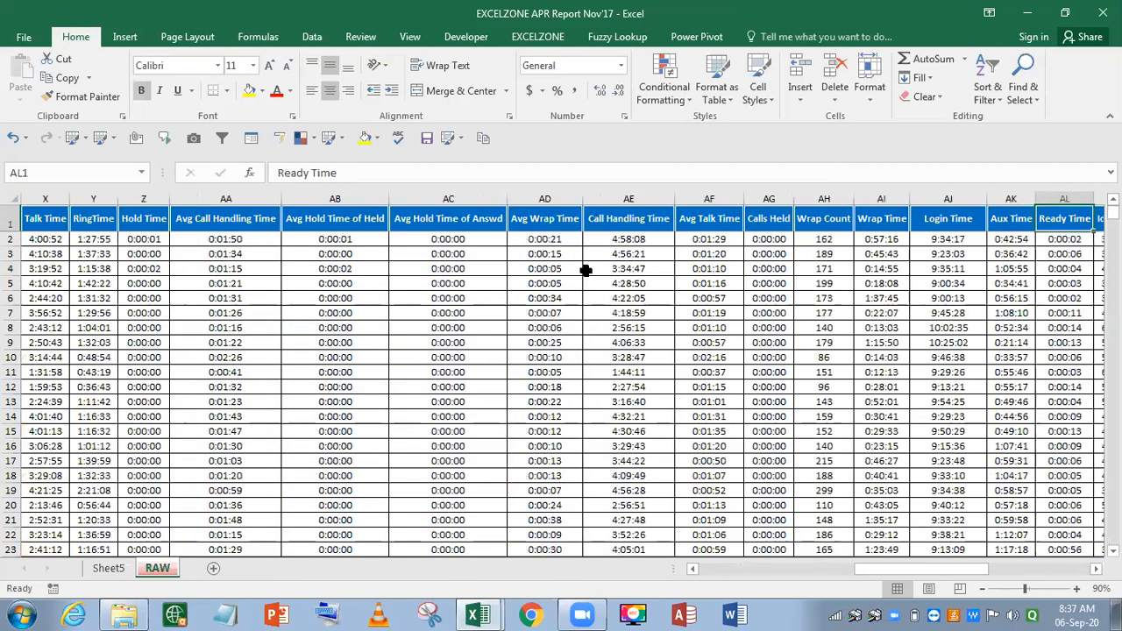
pyautogui.hotkey('ctrl', 'Right')
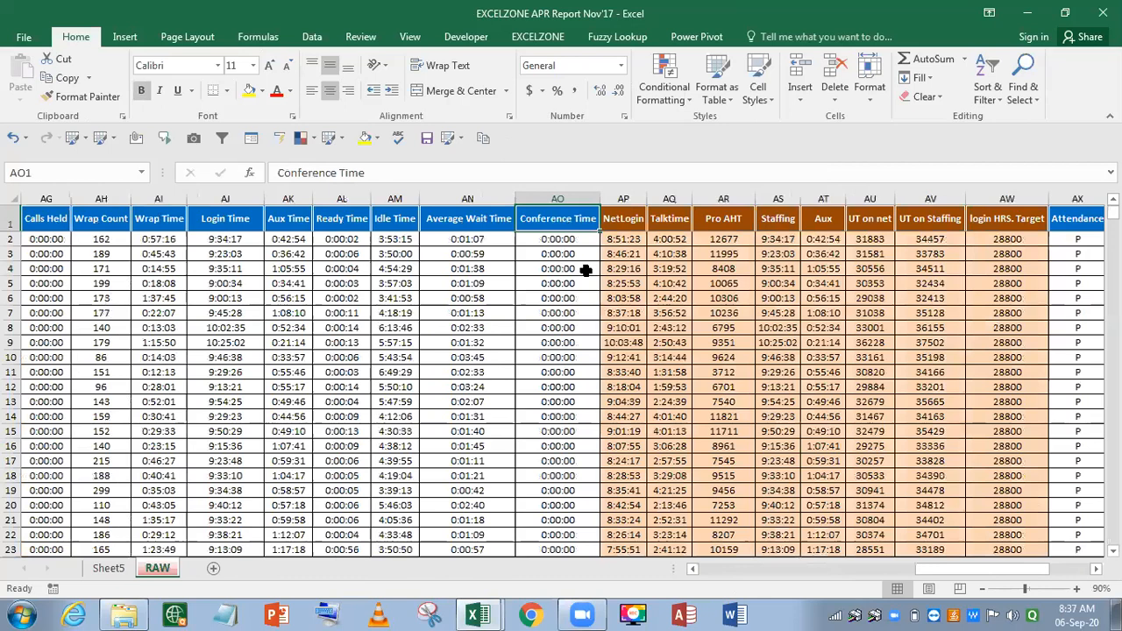
pyautogui.press('Right')
pyautogui.press('Right')
pyautogui.press('Right')
pyautogui.press('Right')
pyautogui.press('Down')
pyautogui.press('Down')
pyautogui.press('Left')
pyautogui.press('Left')
pyautogui.press('Left')
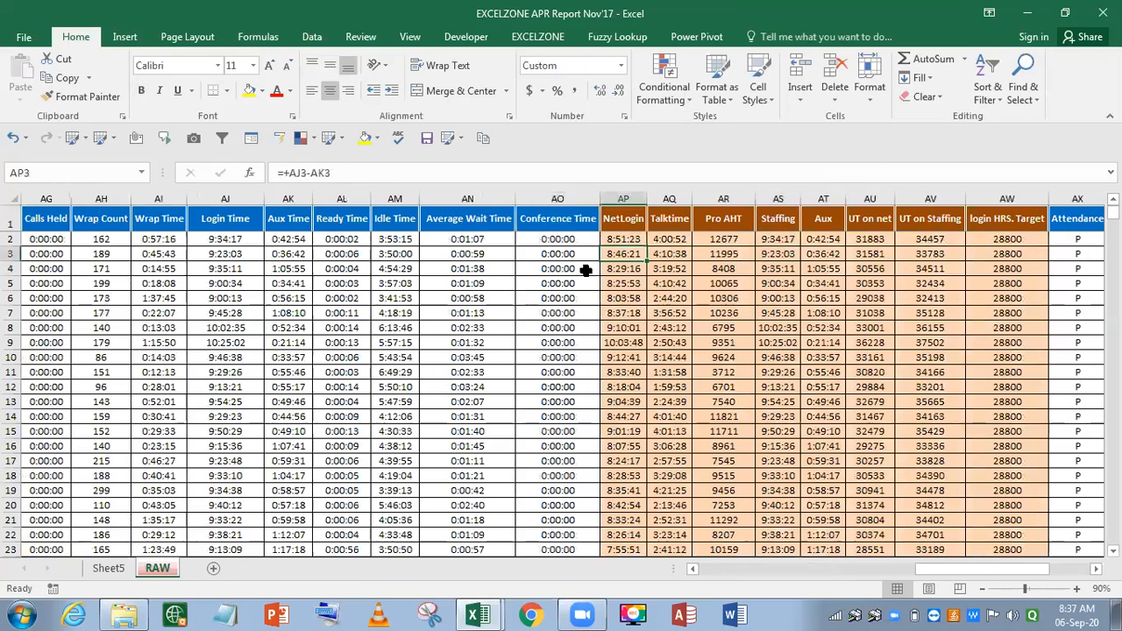
pyautogui.press('F2')
pyautogui.press('Tab')
# Step: Enter =AP3*3600*24 in AU3 so UT on net stays NetLogin in seconds
pyautogui.press('Right')
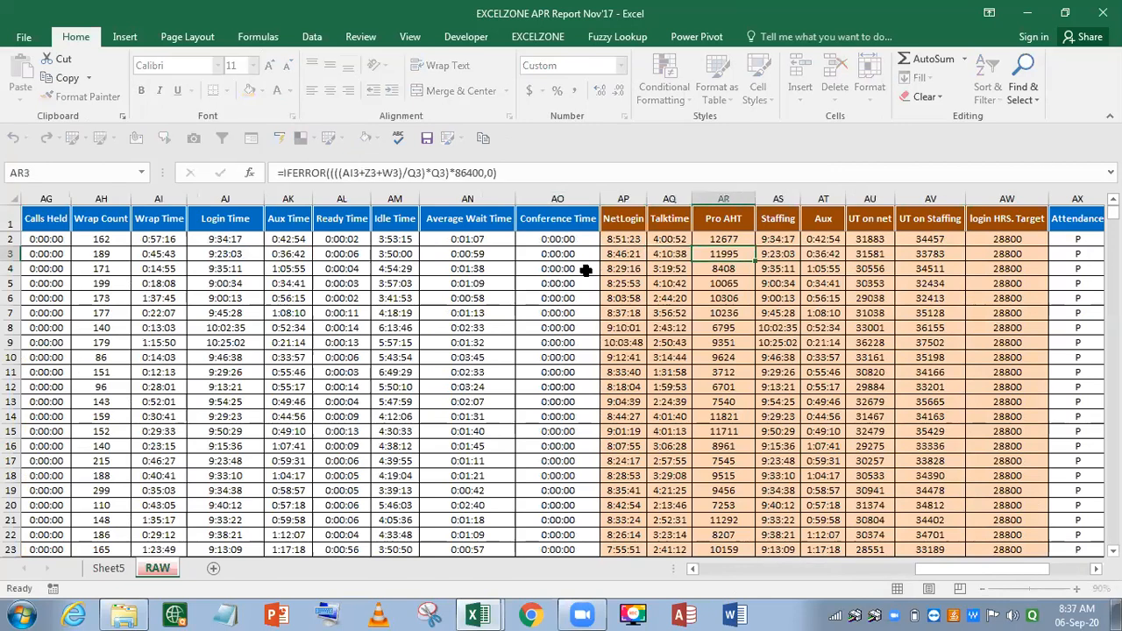
pyautogui.press('Right')
pyautogui.press('Right')
pyautogui.press('Right')
pyautogui.write('=AP3*3600*24')
pyautogui.press('Tab')
# Step: Check the remaining columns up to the Calls Held header, then return to Sheet5
pyautogui.press('Right')
pyautogui.press('Right')
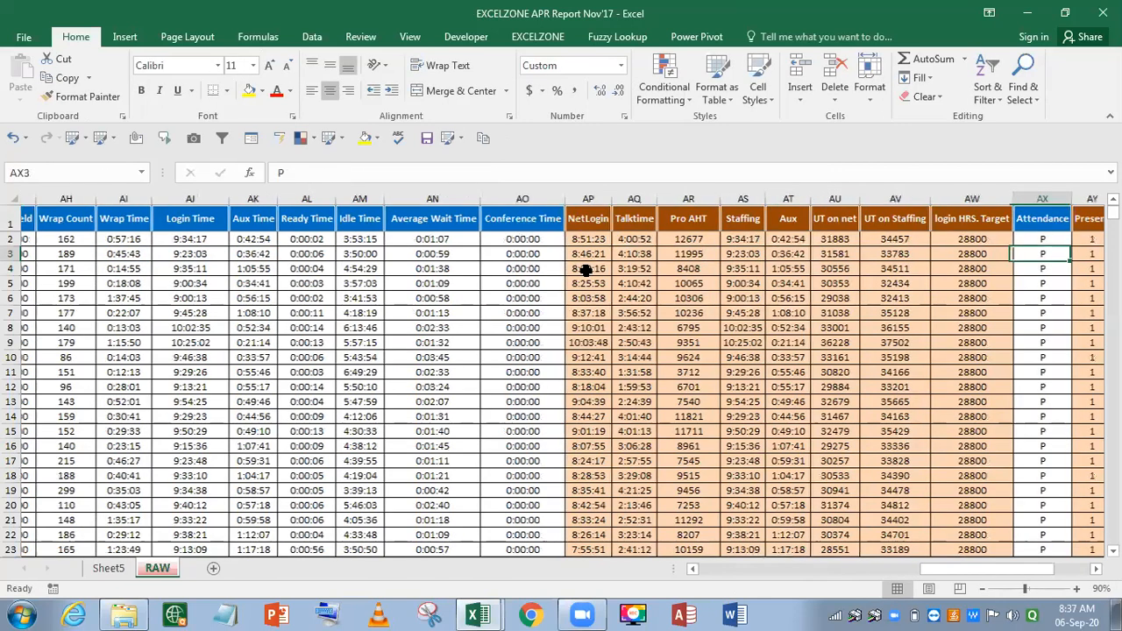
pyautogui.press('Right')
pyautogui.press('Right')
pyautogui.press('Right')
pyautogui.press('Right')
pyautogui.press('Right')
pyautogui.press('Right')
pyautogui.press('Right')
pyautogui.press('Right')
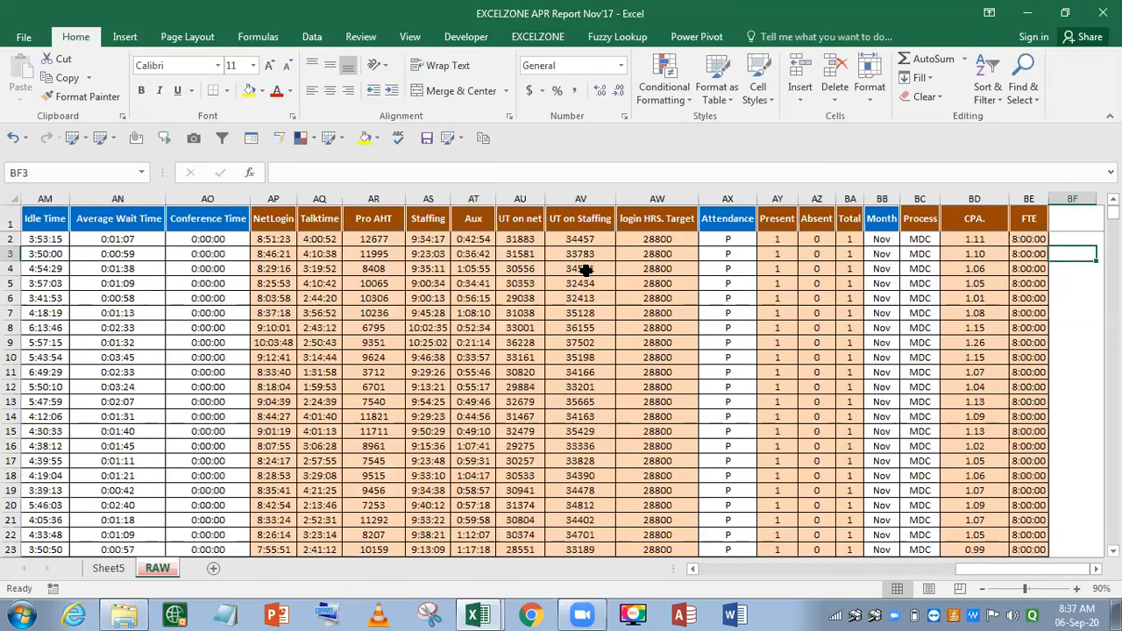
pyautogui.press('Up')
pyautogui.press('Up')
pyautogui.press('Left')
pyautogui.press('Left')
pyautogui.press('Left')
pyautogui.press('Left')
pyautogui.press('Left')
pyautogui.press('Left')
pyautogui.press('Left')
pyautogui.press('Left')
pyautogui.press('Left')
pyautogui.press('Left')
pyautogui.press('Left')
pyautogui.press('Left')
pyautogui.press('Left')
pyautogui.press('Left')
pyautogui.press('Left')
pyautogui.press('Left')
pyautogui.press('Left')
pyautogui.press('Left')
pyautogui.press('Left')
pyautogui.press('Left')
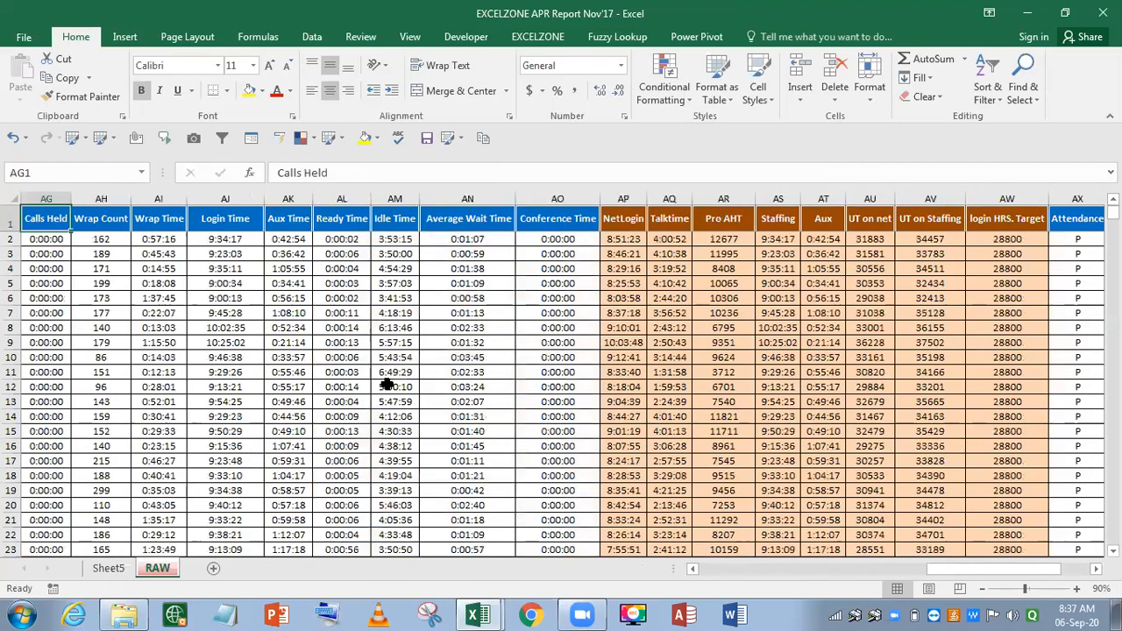
pyautogui.hotkey('ctrl', 'pageup')
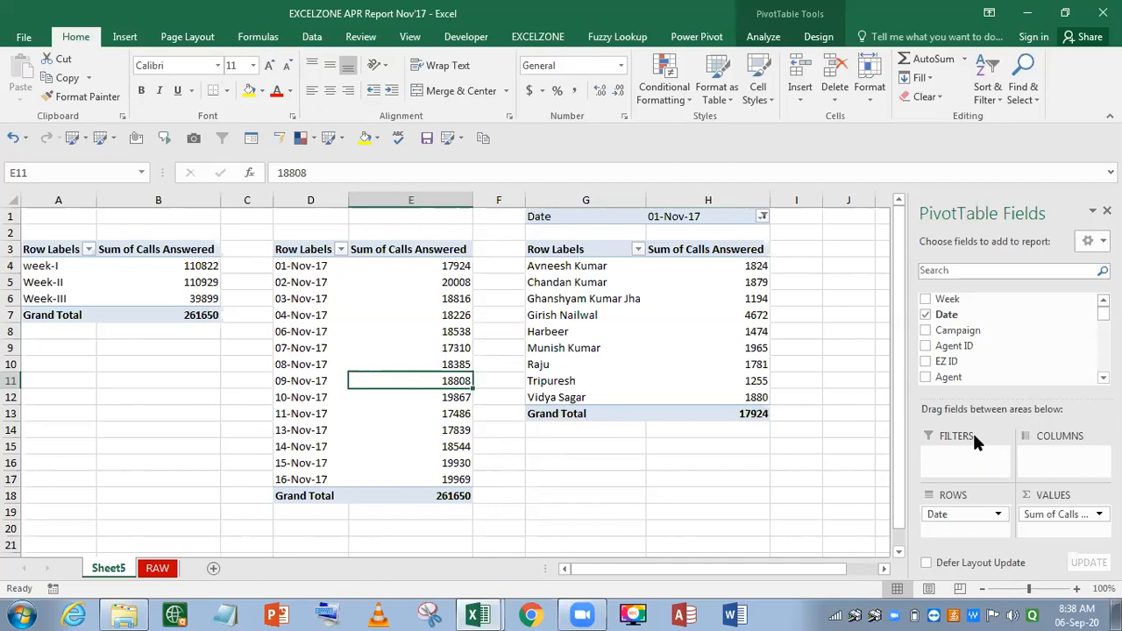
# Step: Select the TL PivotTable's Date filter cell H1 to show its Filters and Rows fields
pyautogui.click(755, 219)
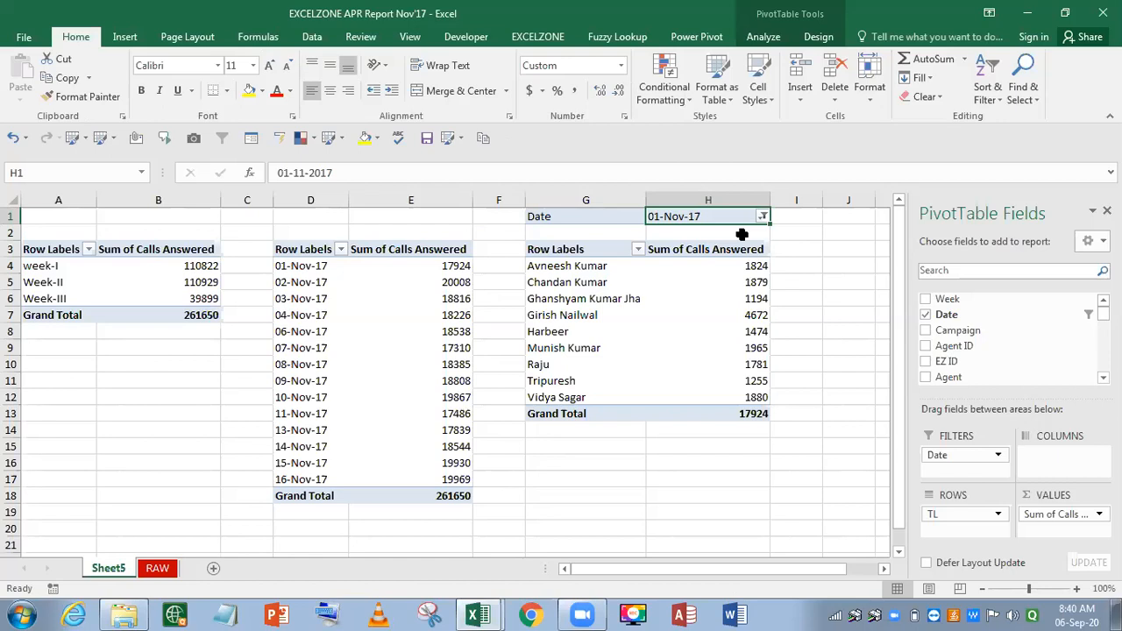
# Step: Step through the Week and Date PivotTables and bring up the View ribbon options with Alt+W
pyautogui.hotkey('ctrl', 'Left')
pyautogui.hotkey('ctrl', 'Left')
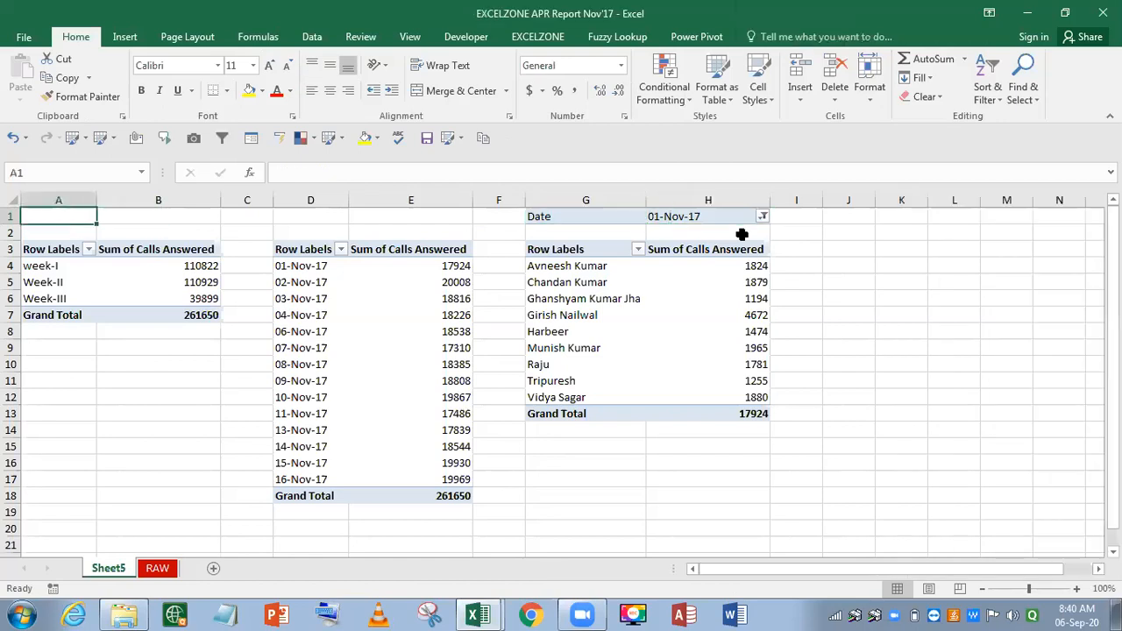
pyautogui.press('Down')
pyautogui.press('Down')
pyautogui.press('Down')
pyautogui.press('Right')
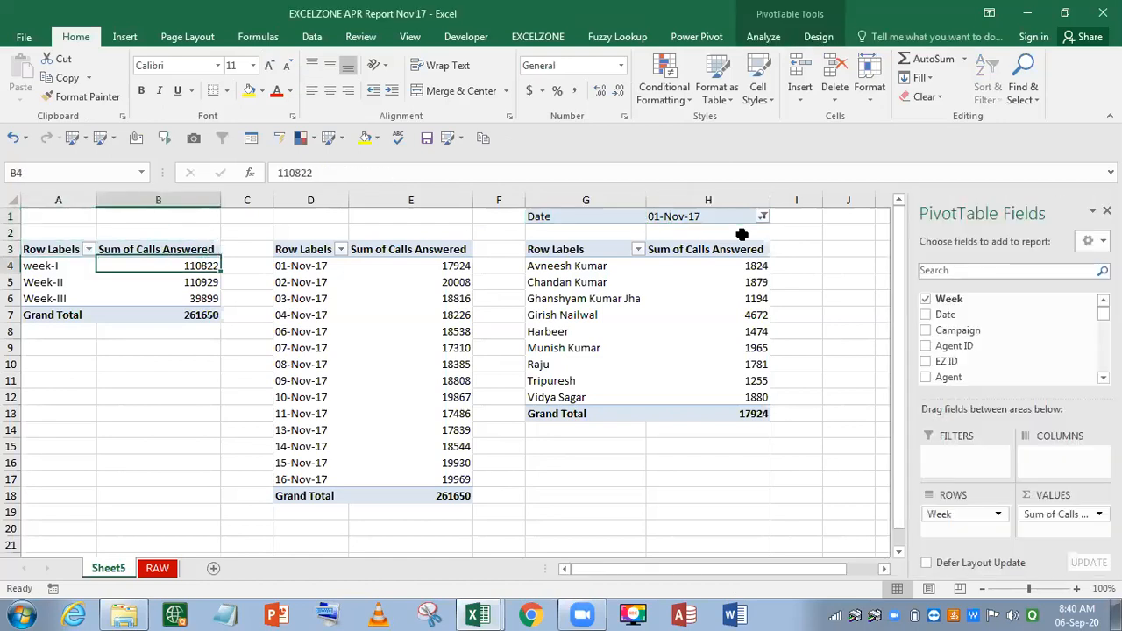
pyautogui.press('alt')
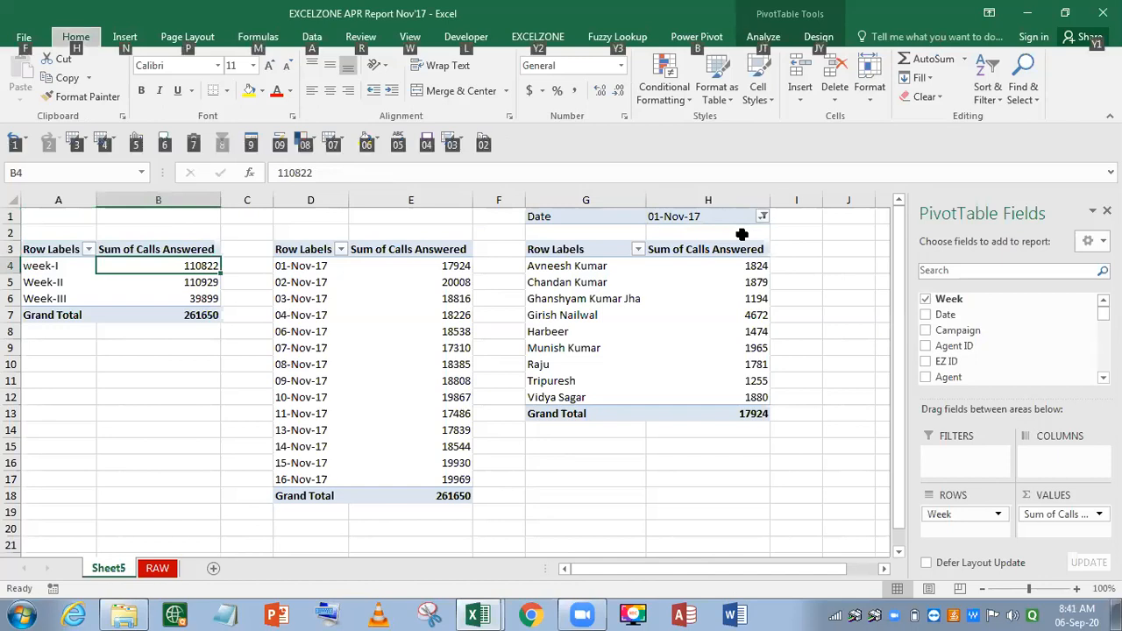
pyautogui.press('alt')
pyautogui.hotkey('alt', 'w')
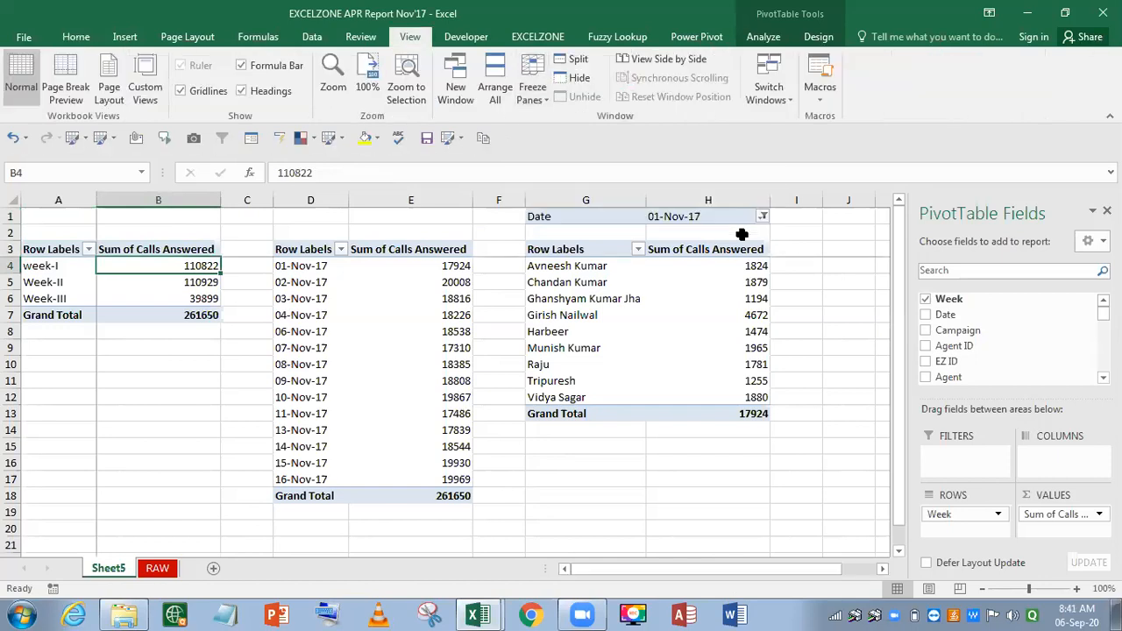
pyautogui.press('Left')
pyautogui.press('Right')
pyautogui.press('Right')
pyautogui.press('Right')
pyautogui.press('Right')
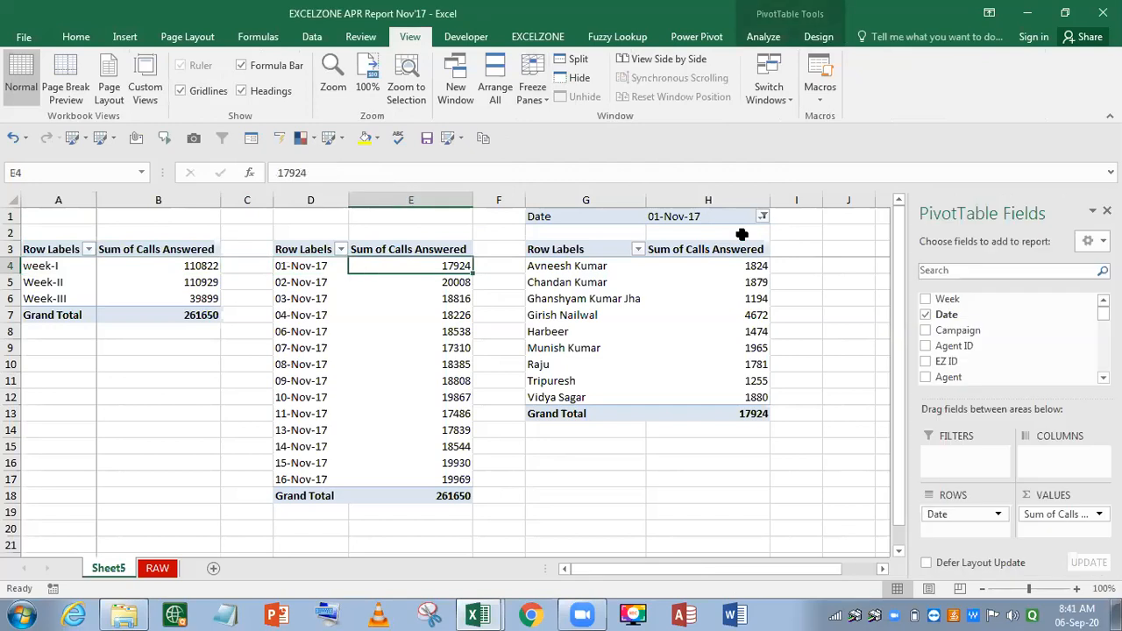
pyautogui.press('Right')
pyautogui.press('Left')
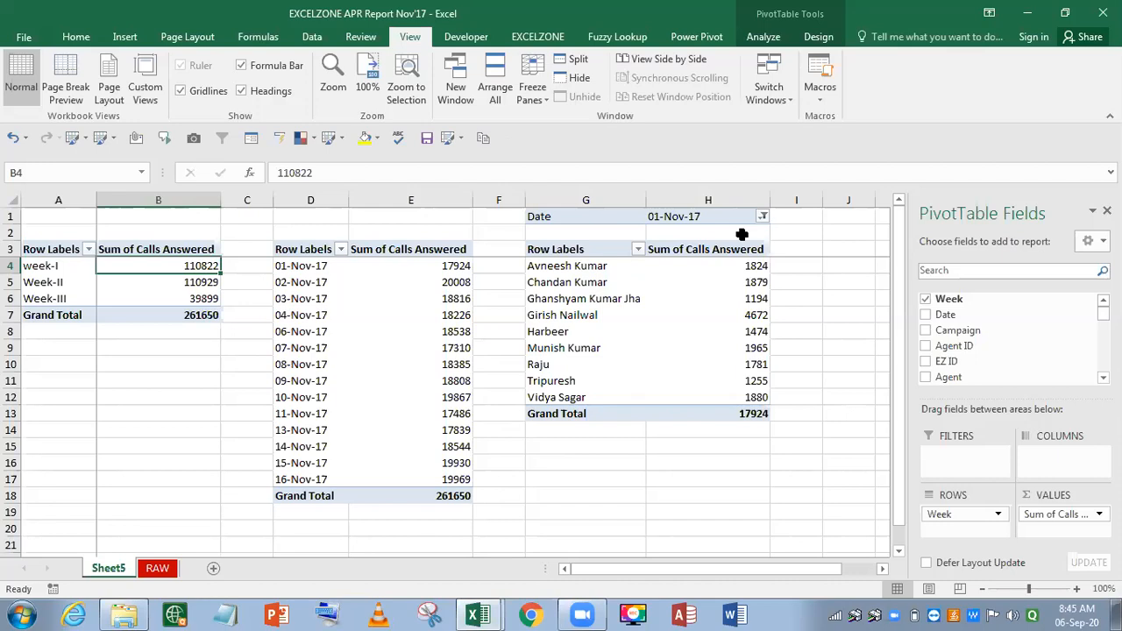
pyautogui.press('Left')
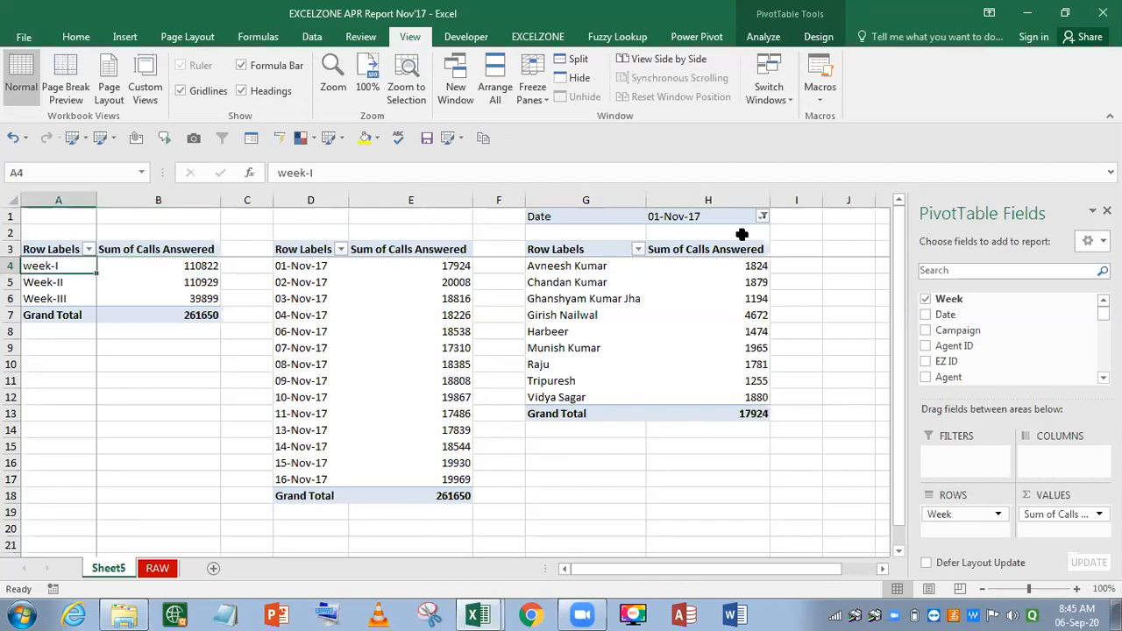
pyautogui.press('Right')
pyautogui.press('Right')
pyautogui.press('Right')
pyautogui.press('Right')
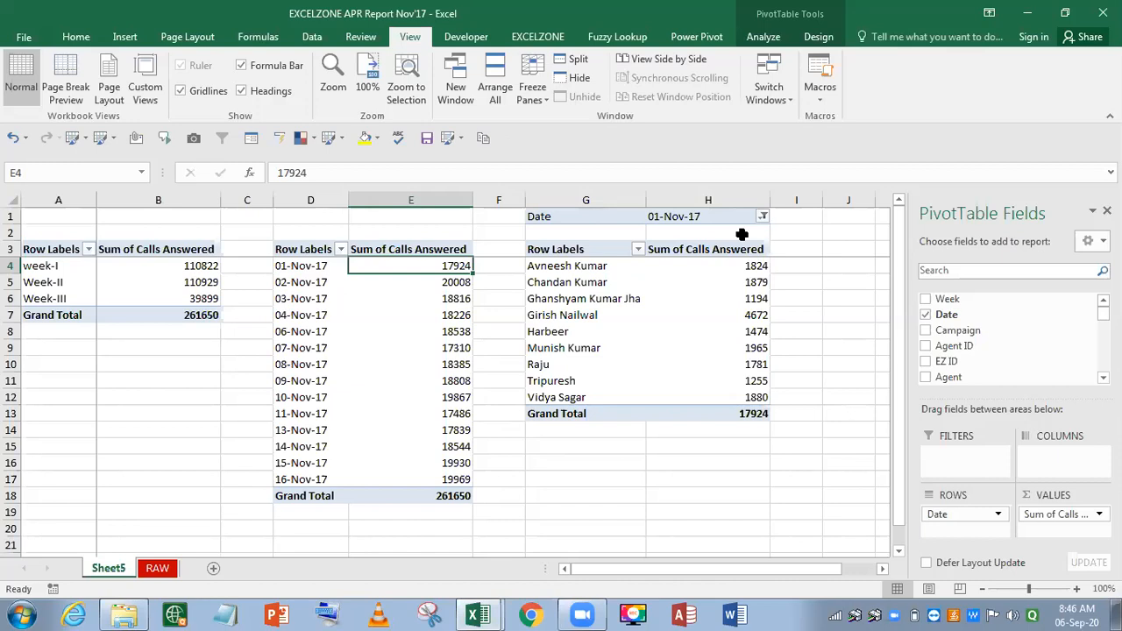
# Step: Add Sheet6, enter 'All Tab' in A1 and begin typing 'Pivot Ta' in A2
pyautogui.click(212, 569)
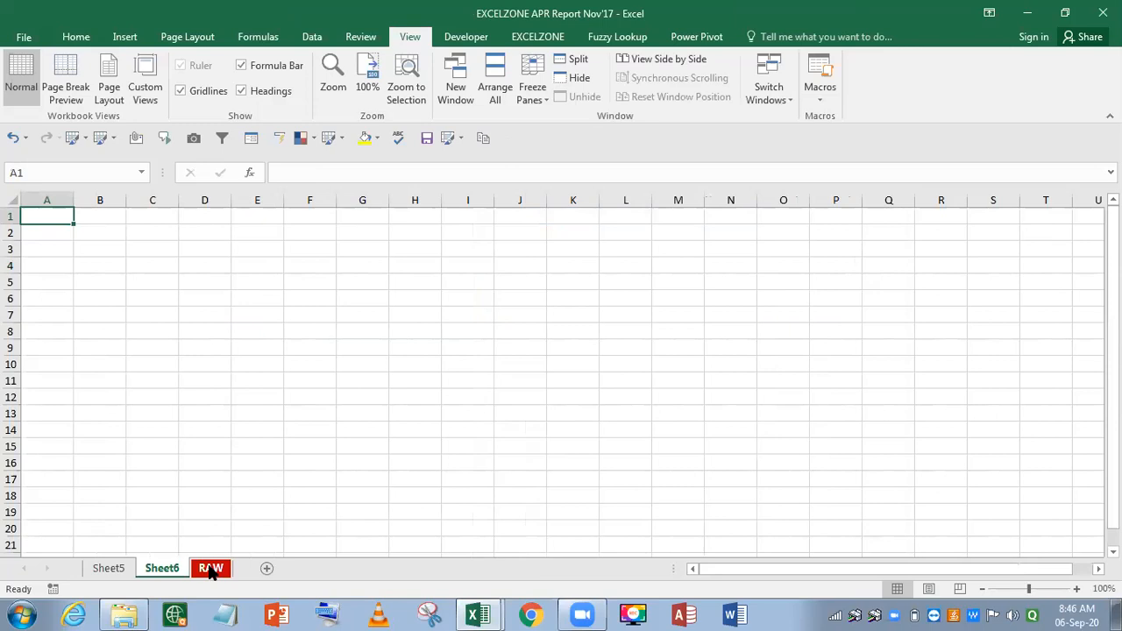
pyautogui.write('P')
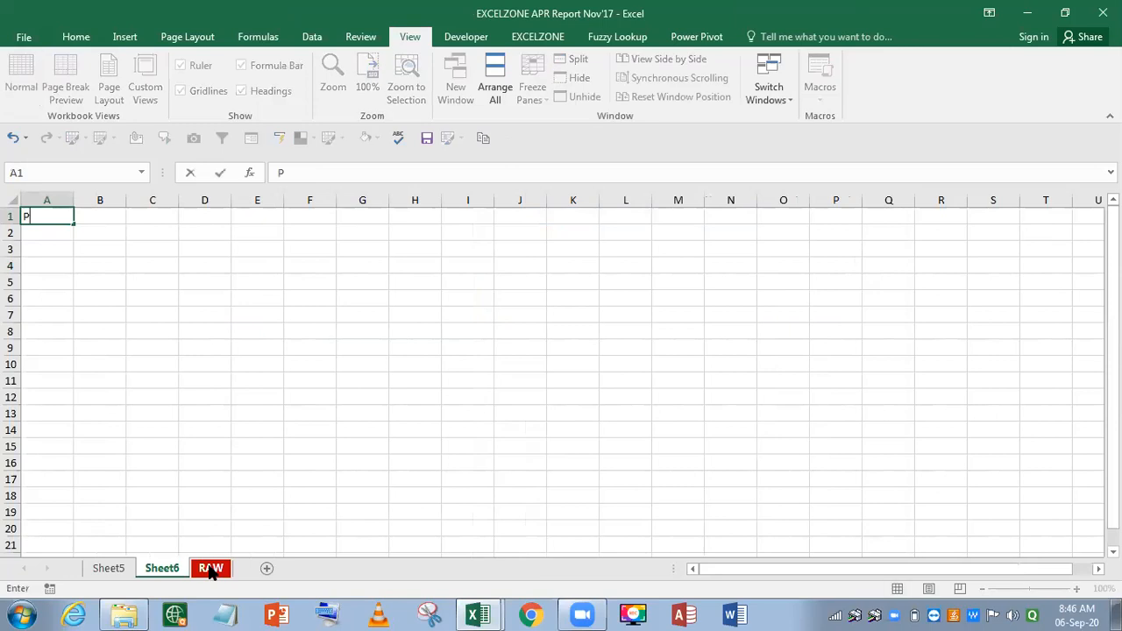
pyautogui.write('v')
pyautogui.press('BackSpace')
pyautogui.press('BackSpace')
pyautogui.write('T')
pyautogui.press('BackSpace')
pyautogui.write('All Tab')
pyautogui.press('Return')
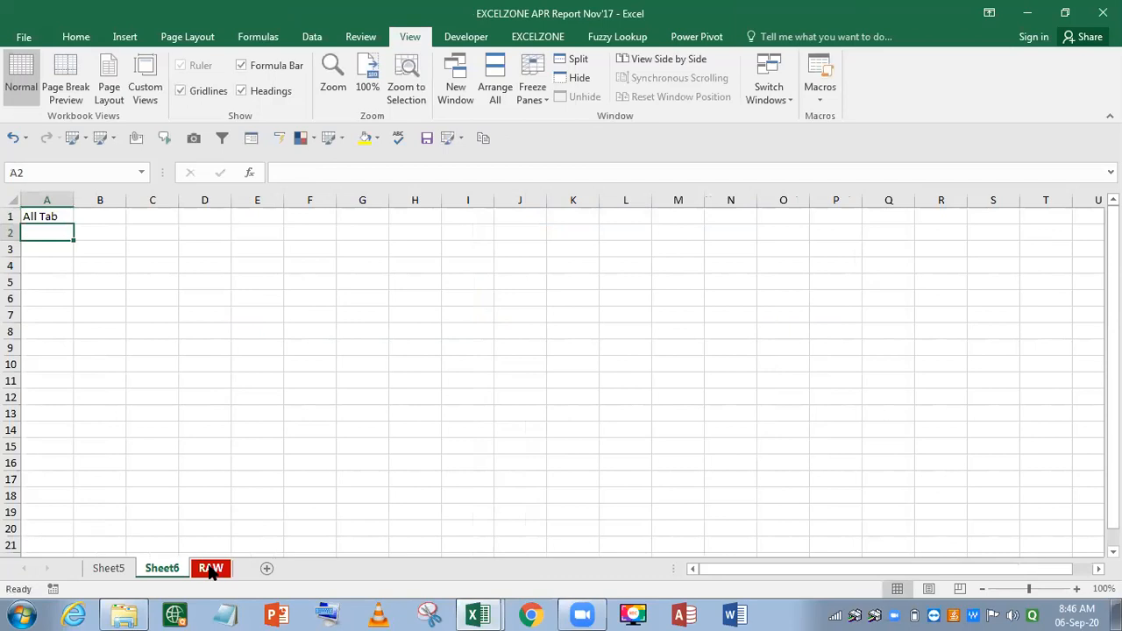
pyautogui.write('P')
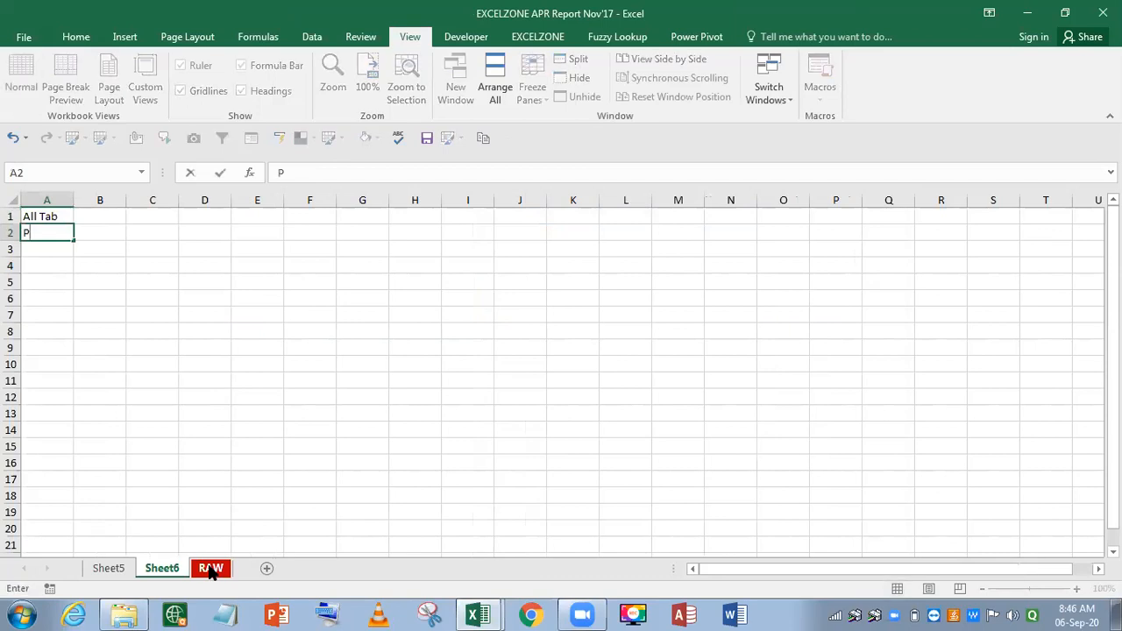
pyautogui.write('ivot')
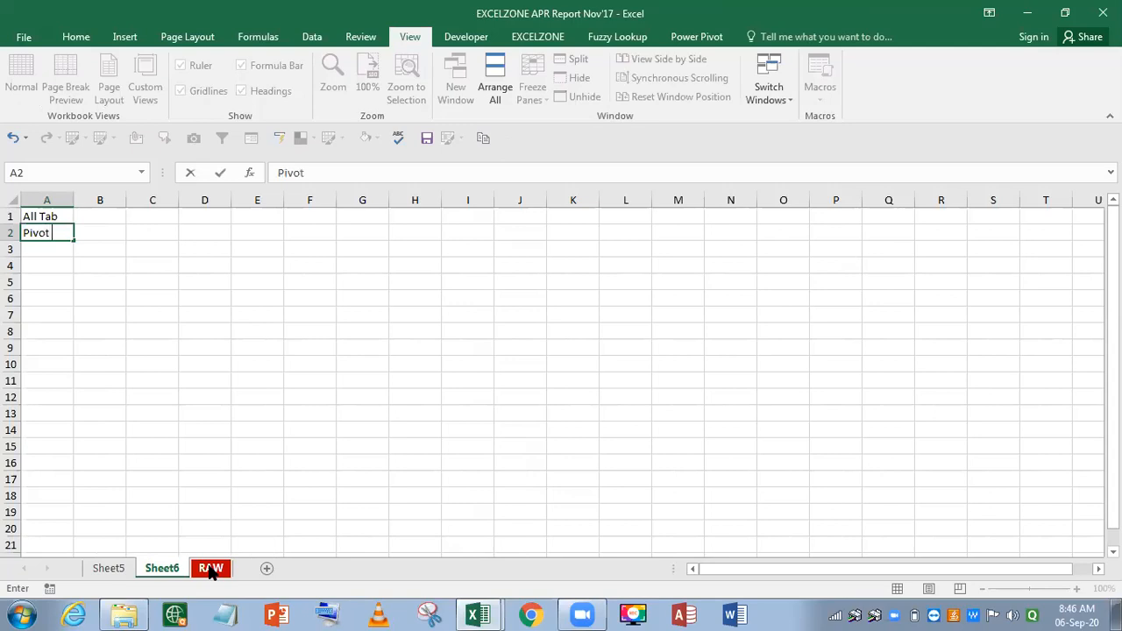